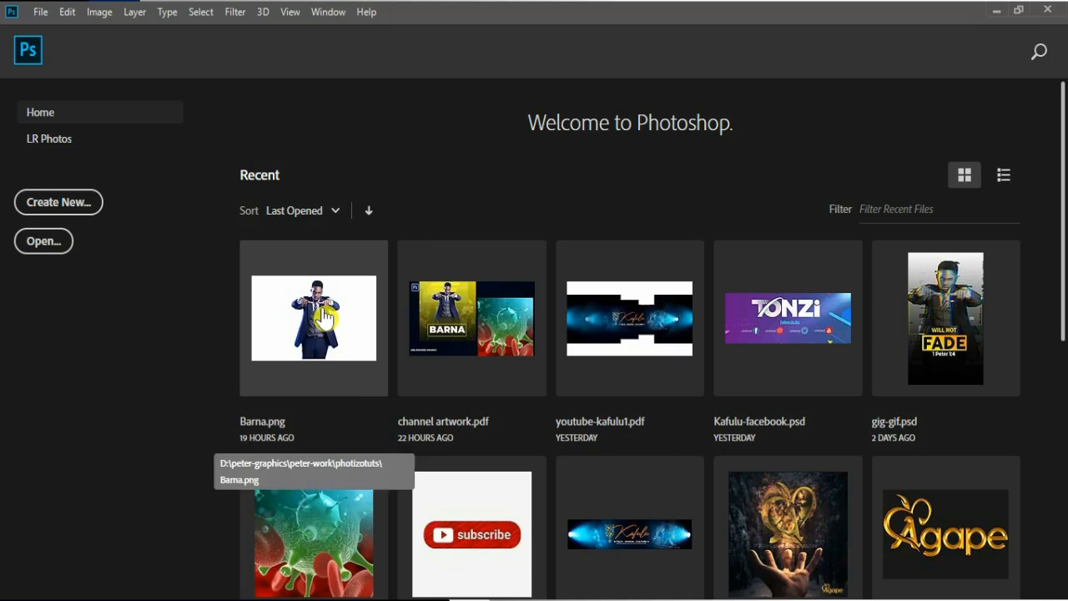
Filter the recent files by "zzz", and briefly view the new document setup before closing it
click(868, 214)
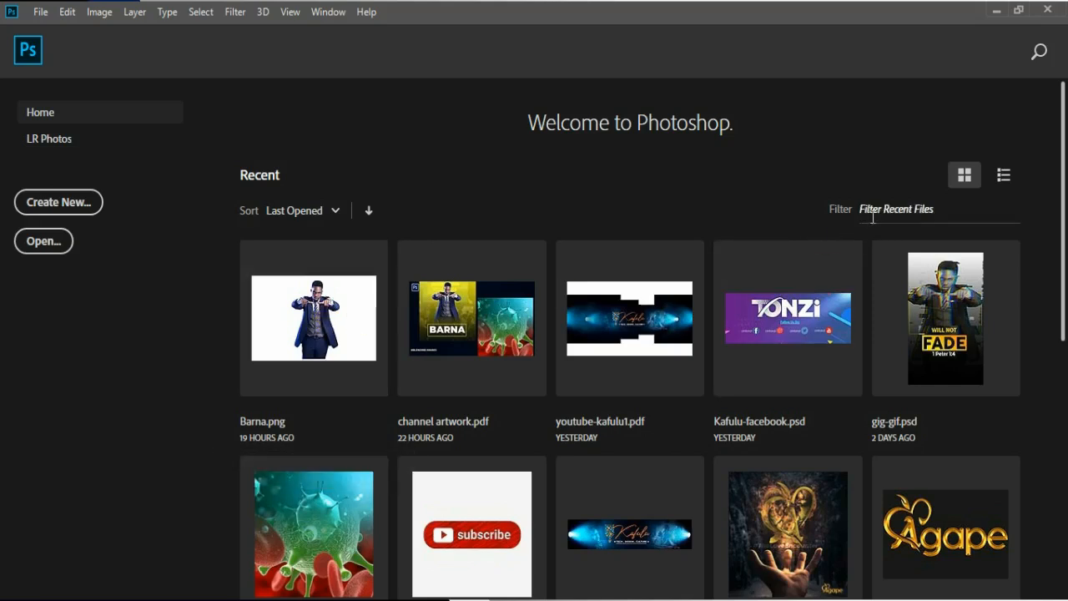
text(zzz)
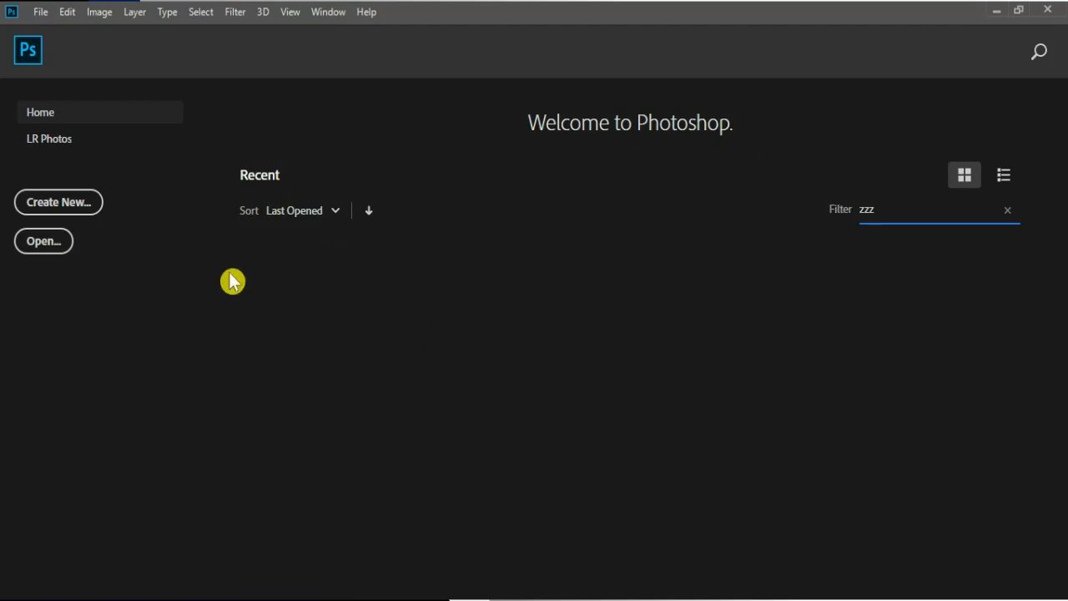
click(87, 211)
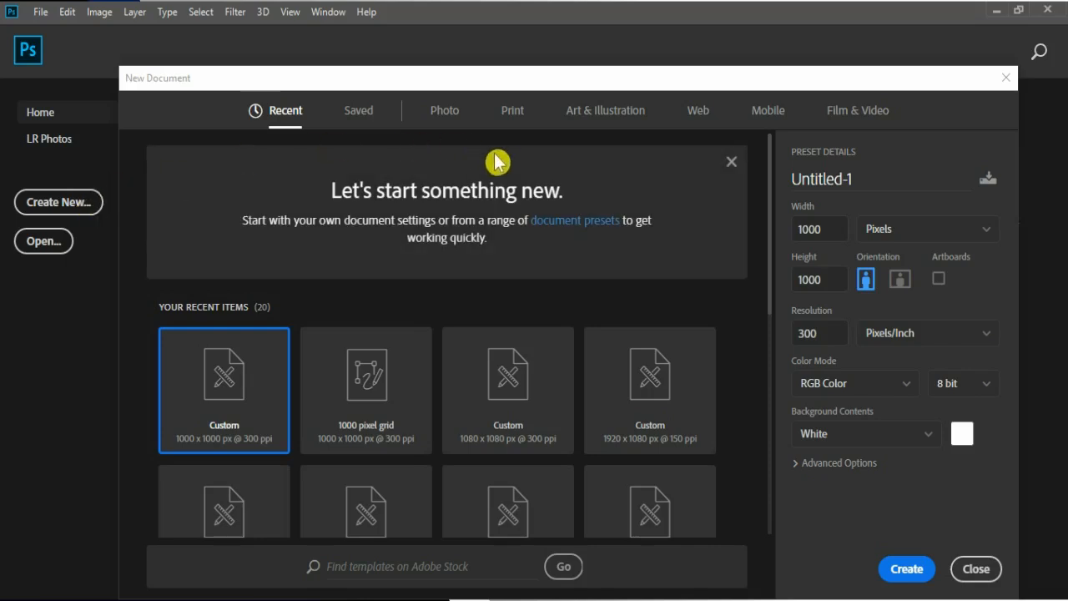
click(975, 570)
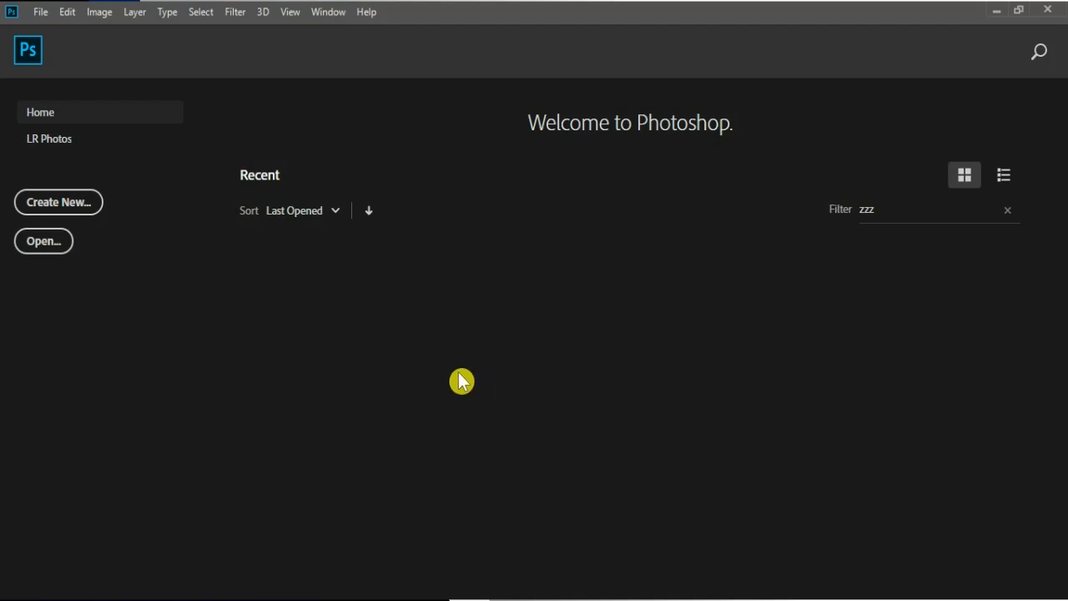
Start a new document and look through the Saved, Photo, Print, Web and Mobile preset categories
click(41, 15)
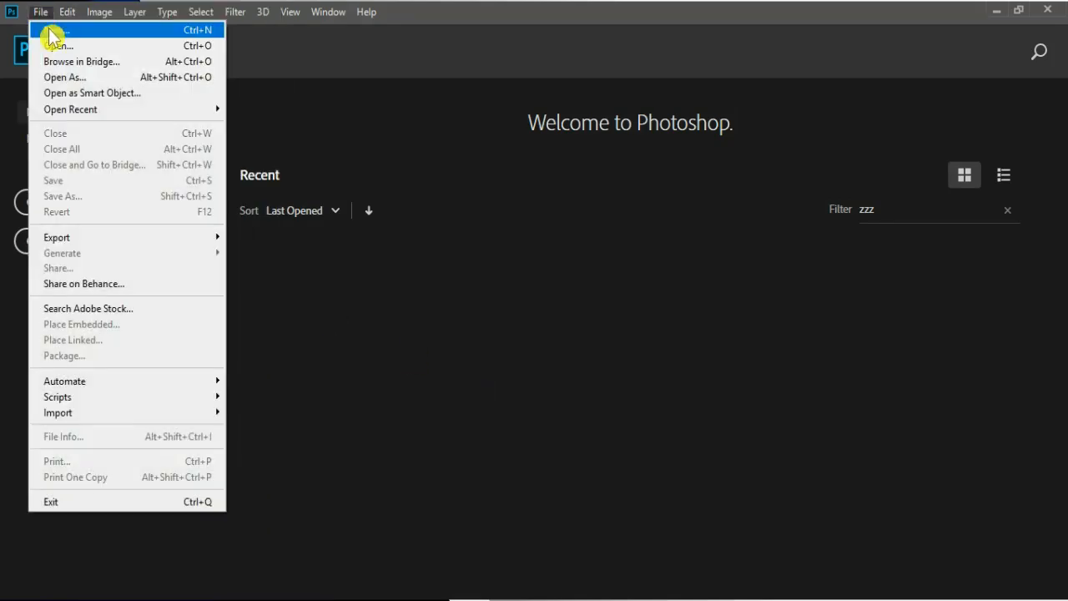
click(111, 33)
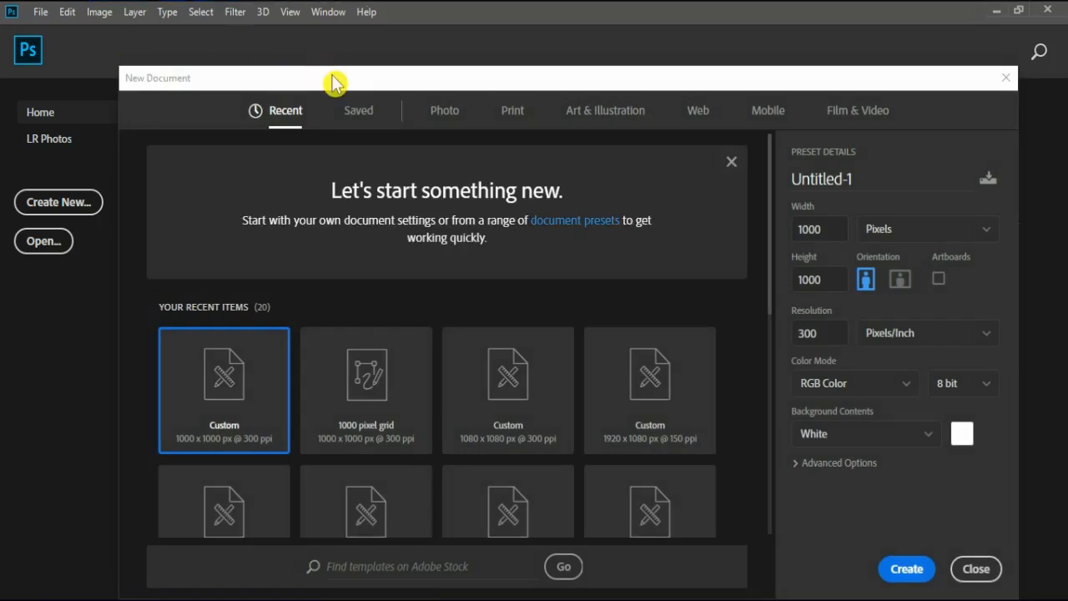
click(364, 117)
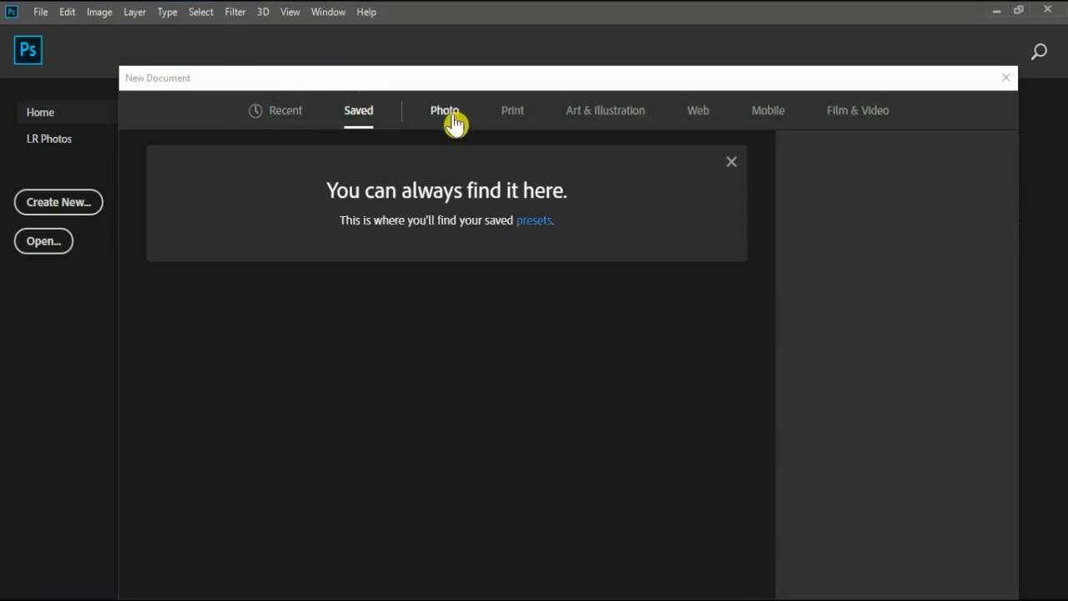
click(453, 119)
click(514, 119)
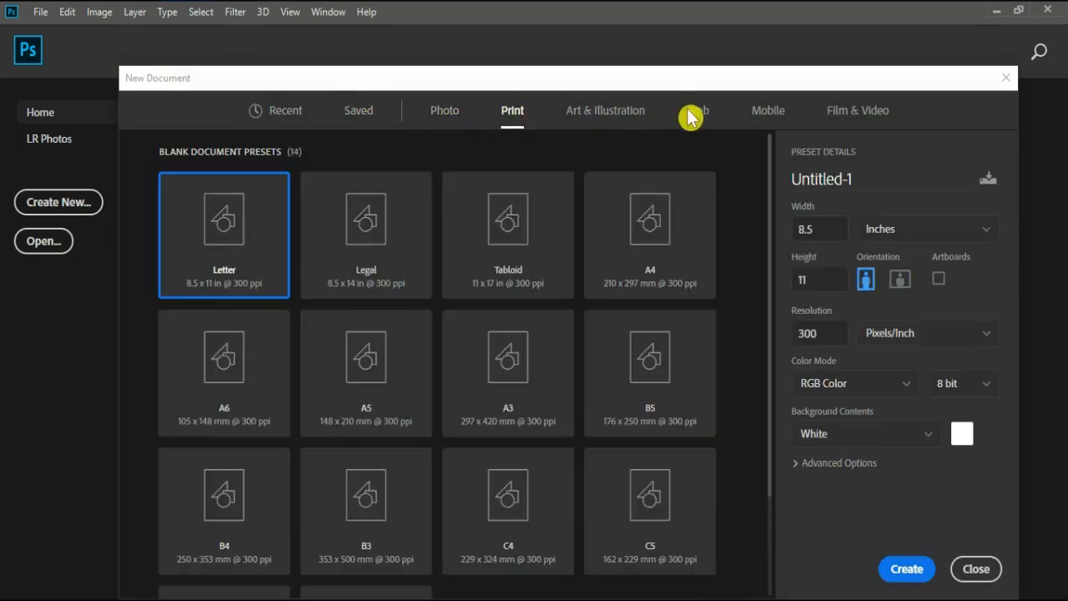
click(698, 118)
click(769, 119)
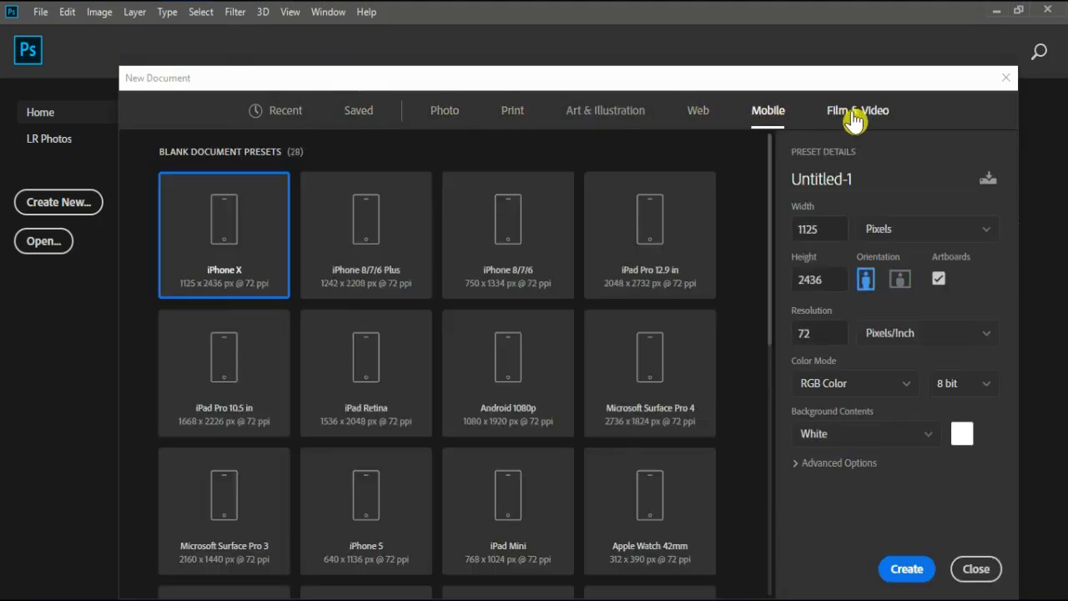
Compare the Legal, Tabloid, A4 and A3 print presets, and choose the A5 preset for the new document
click(514, 119)
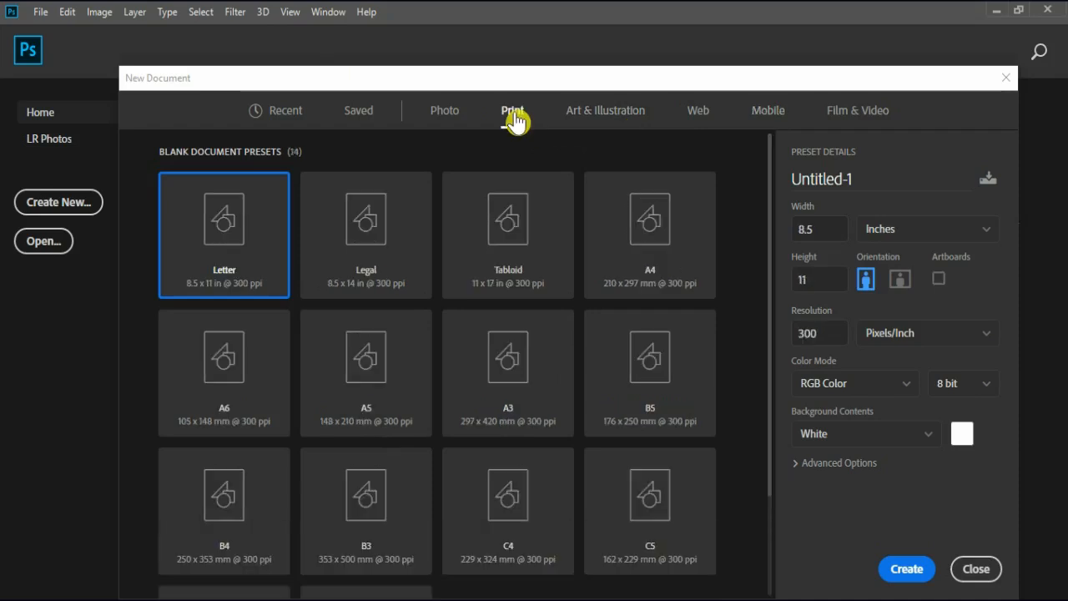
click(375, 238)
click(505, 239)
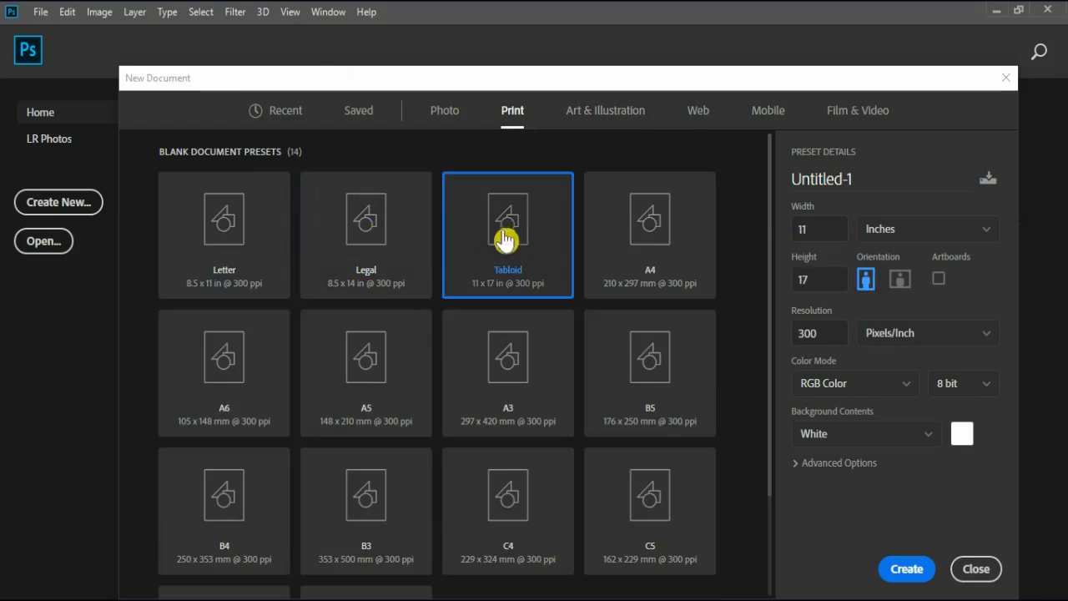
click(668, 242)
click(499, 357)
click(392, 382)
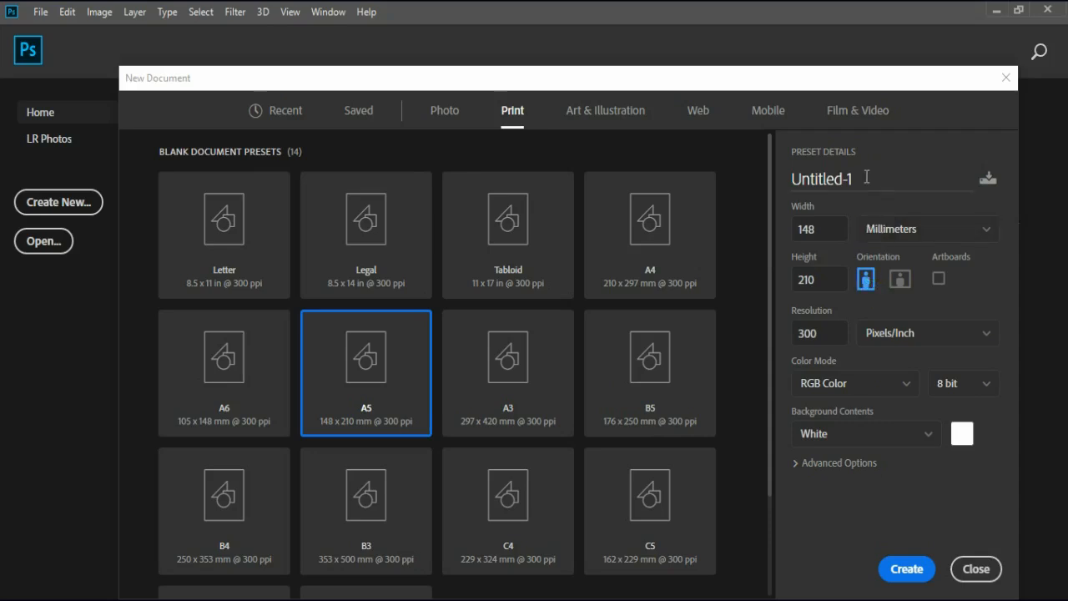
Name the new document "photoshop"
drag(866, 177, 790, 184)
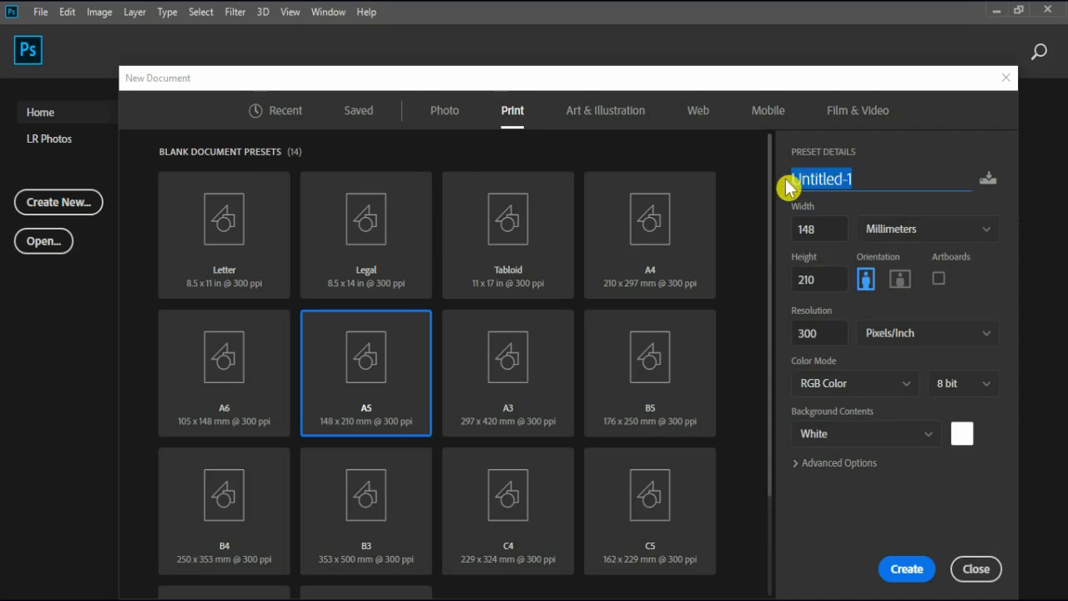
text(photos)
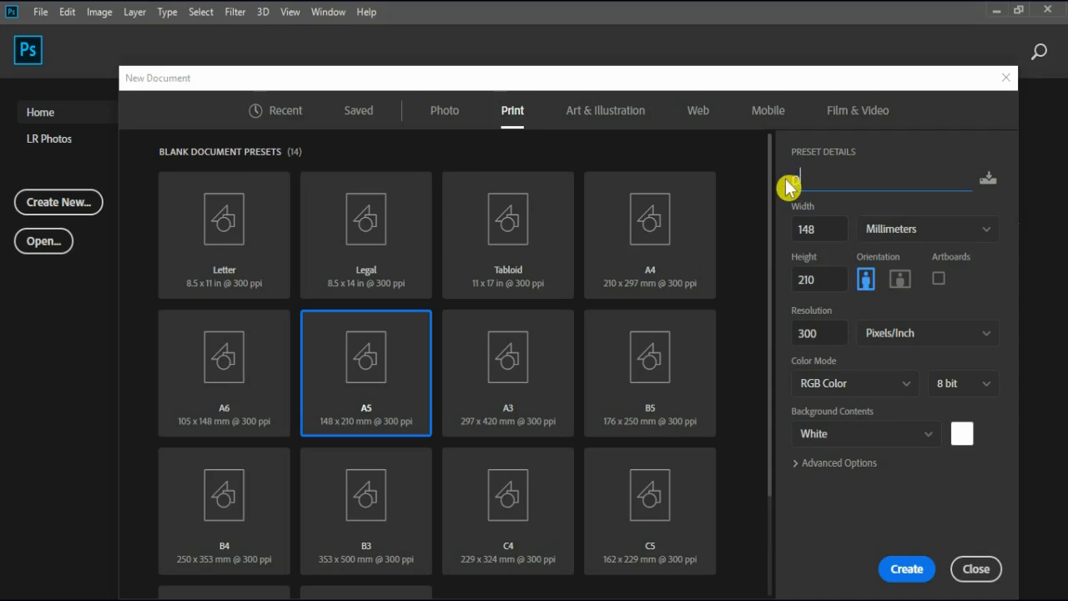
text(hop)
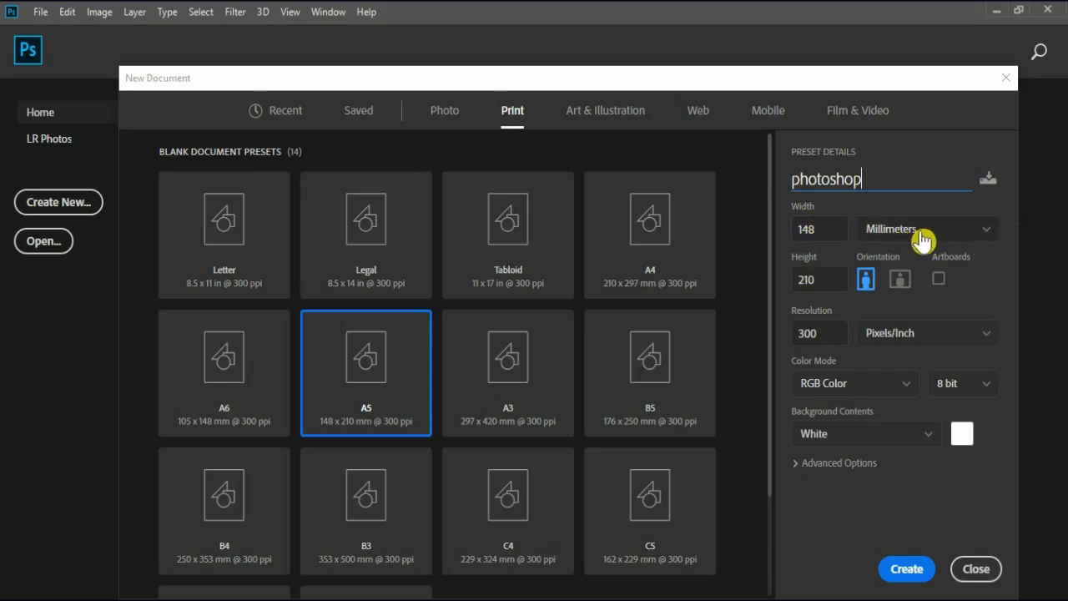
Switch the document units to pixels and set both the width and the height to 1000
click(989, 238)
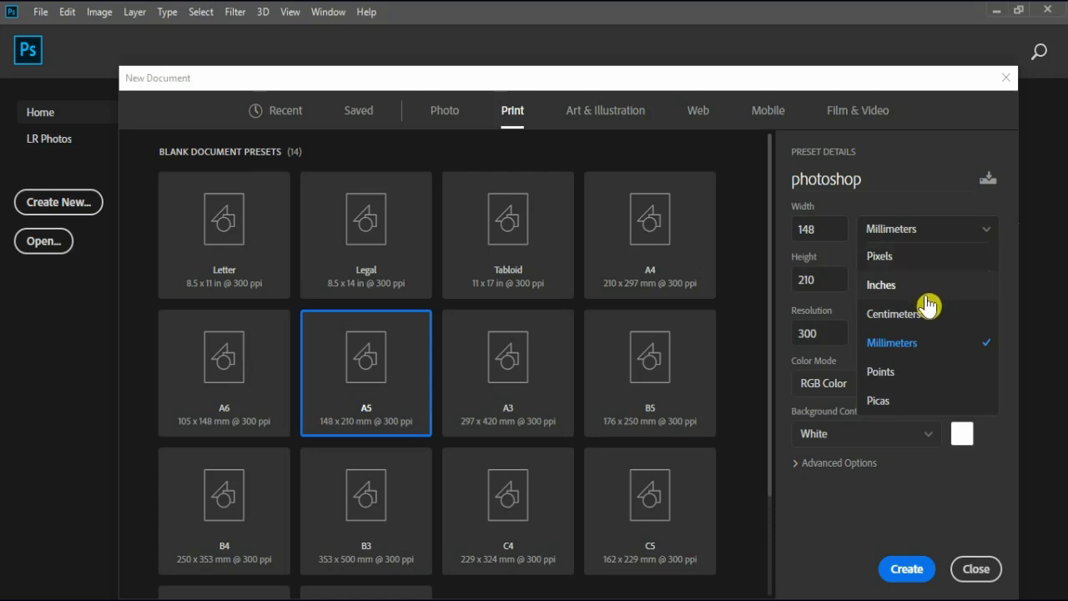
click(908, 258)
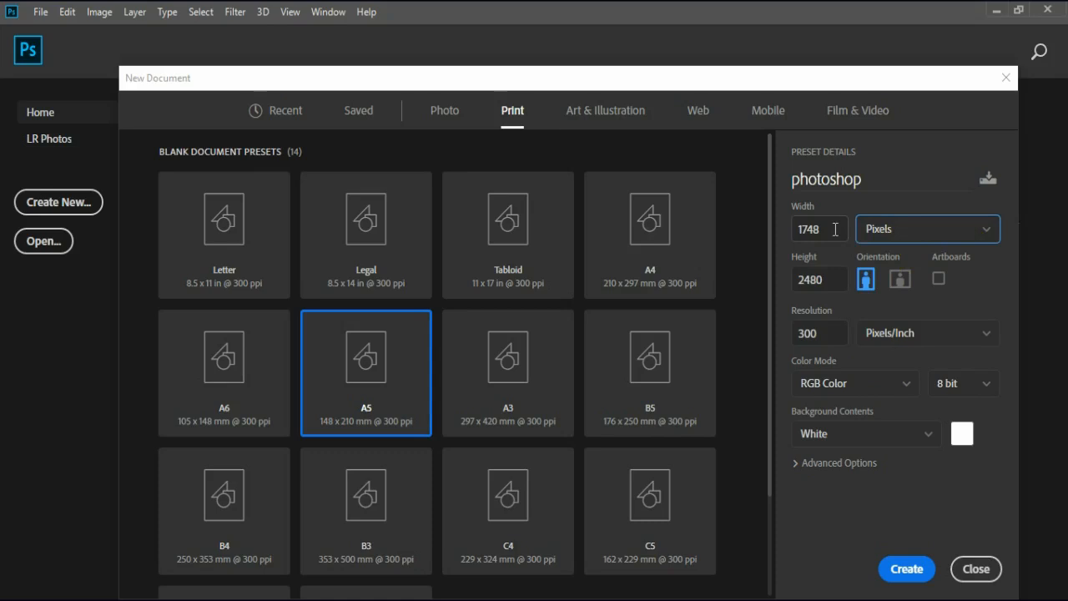
drag(836, 229, 792, 231)
text(1000)
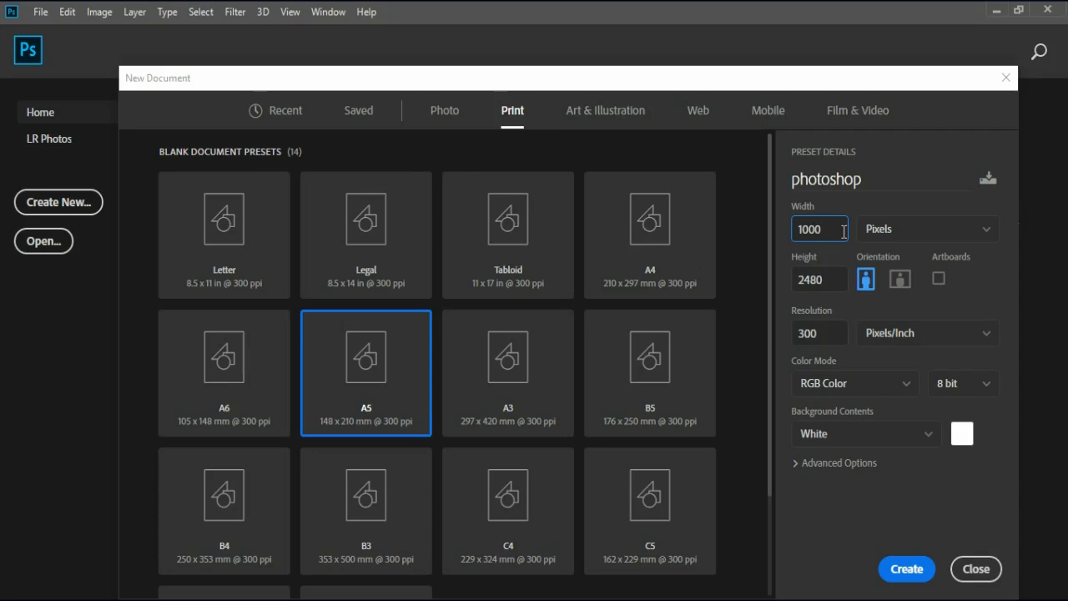
drag(841, 280, 791, 288)
text(1000)
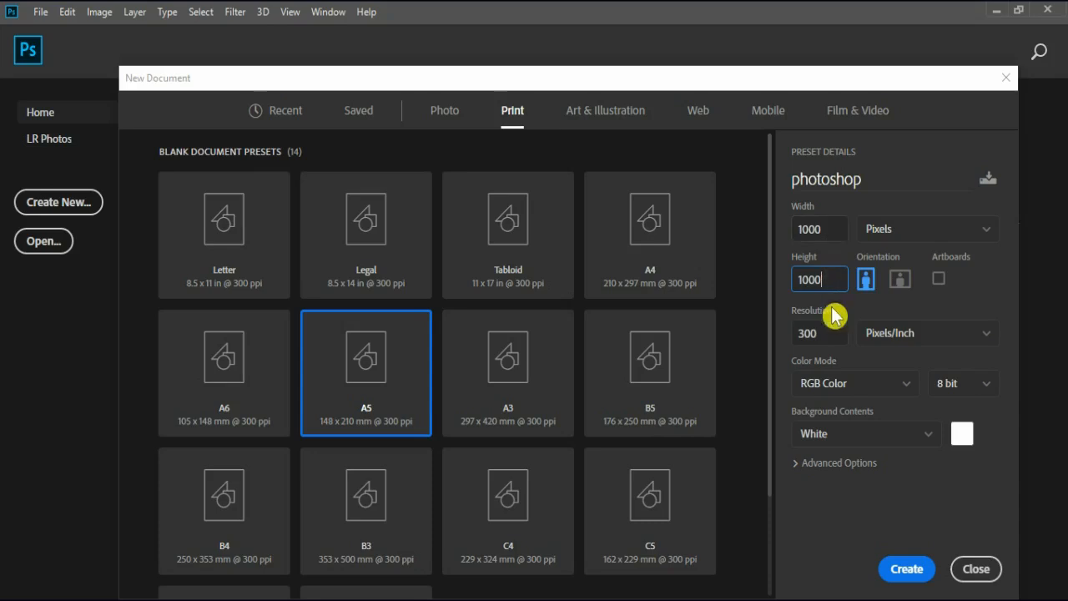
Try document resolutions of 150 and 72 pixels/inch, and settle on 150
drag(826, 333, 788, 339)
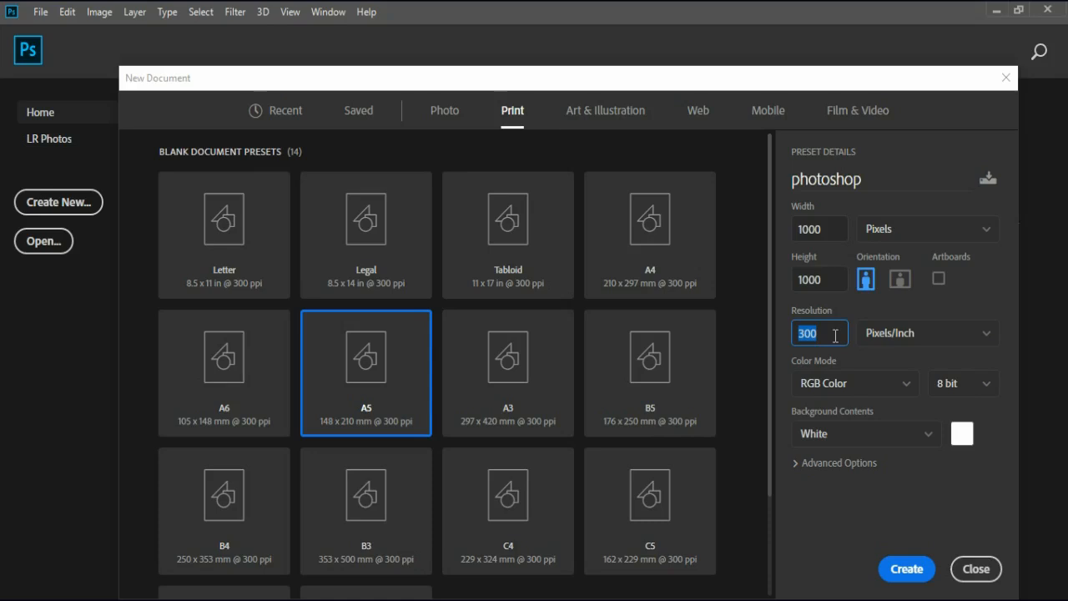
click(834, 333)
drag(834, 333, 794, 336)
text(150)
drag(832, 333, 794, 334)
text(72)
drag(820, 335, 794, 335)
text(150)
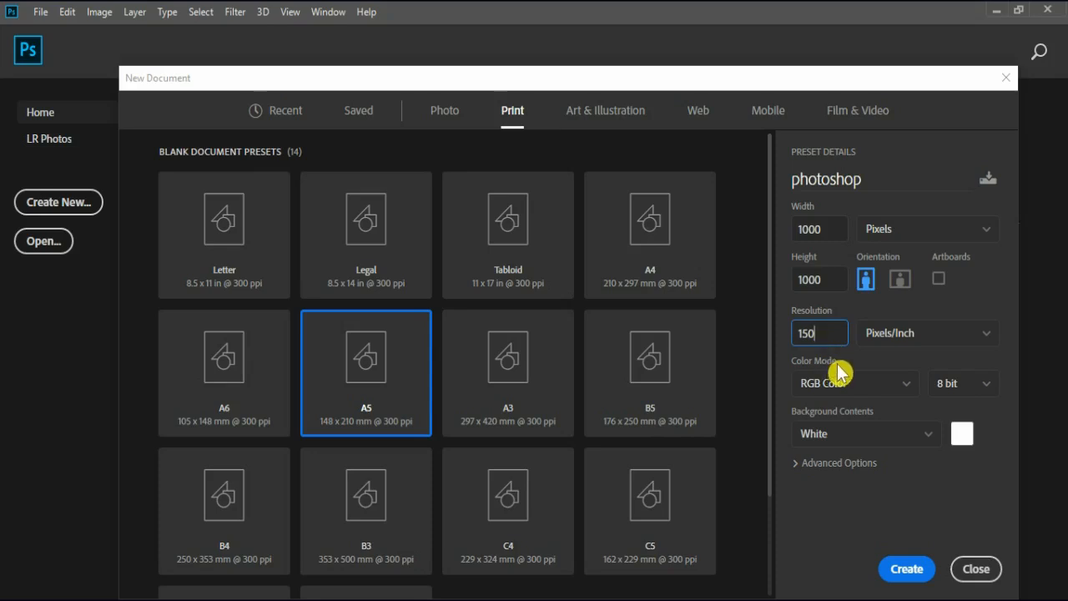
Try CMYK Color as the document's color mode, and switch back to RGB Color
click(908, 389)
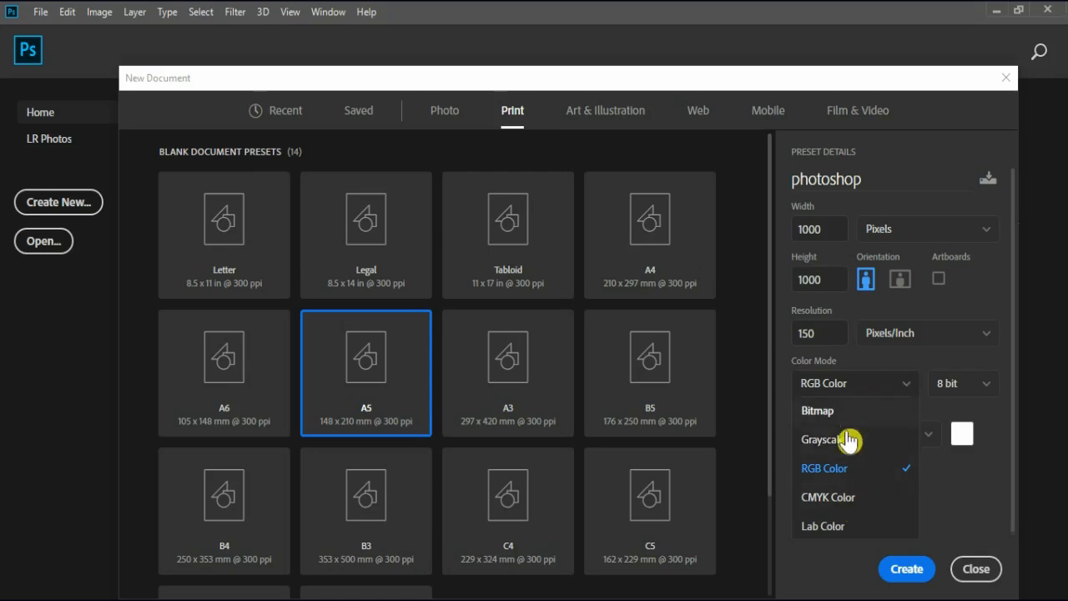
click(844, 498)
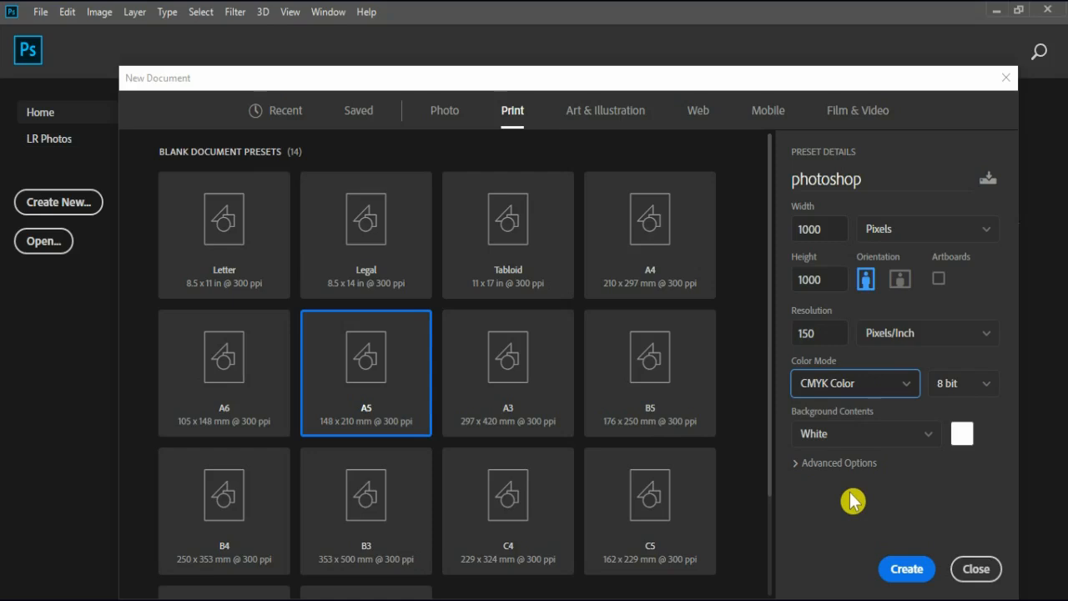
click(908, 384)
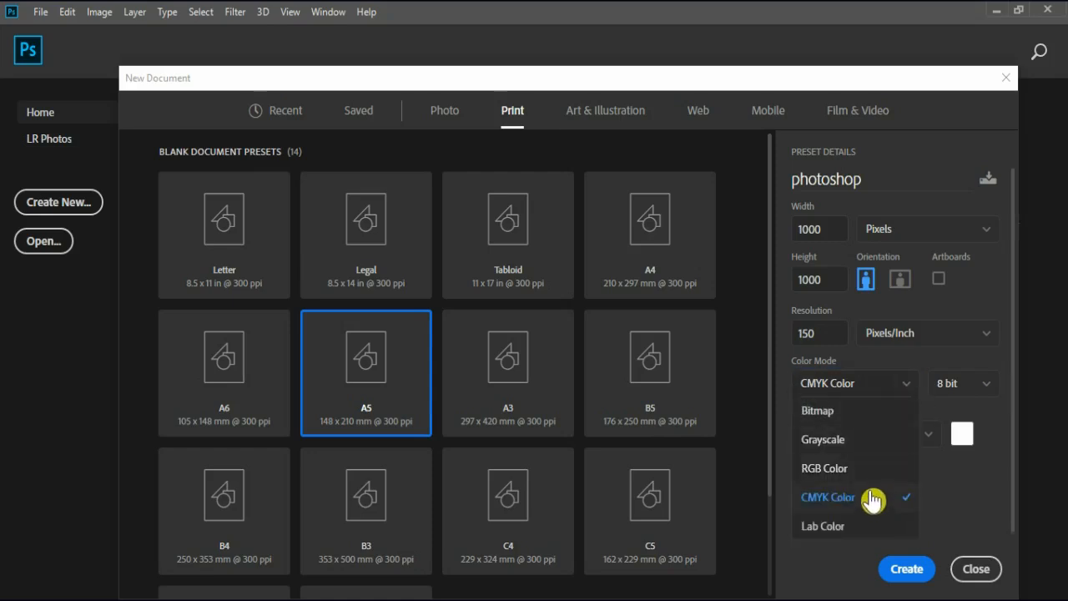
click(900, 373)
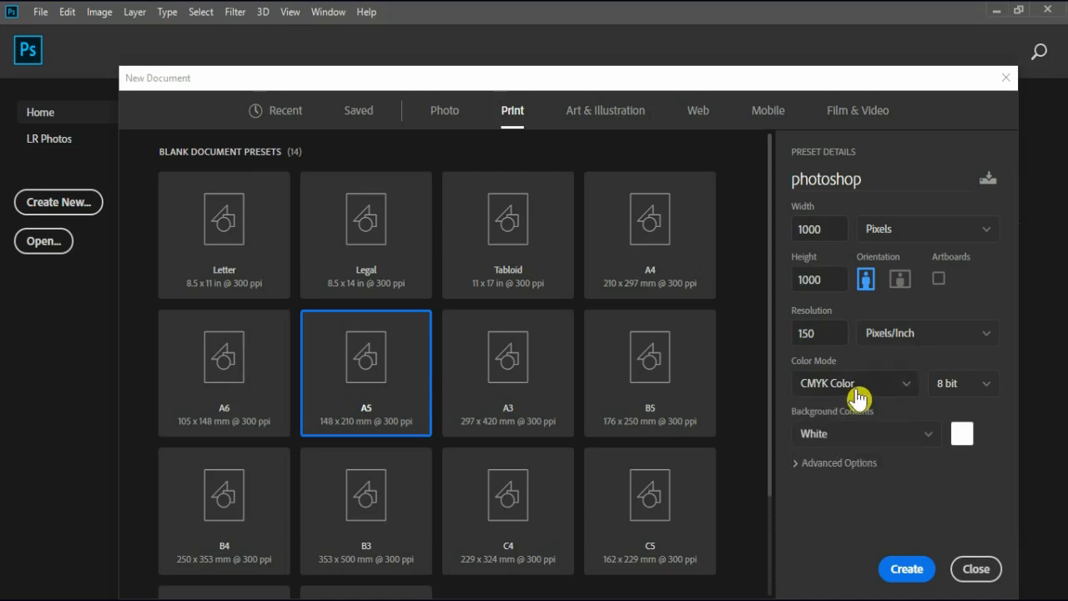
click(916, 386)
click(875, 472)
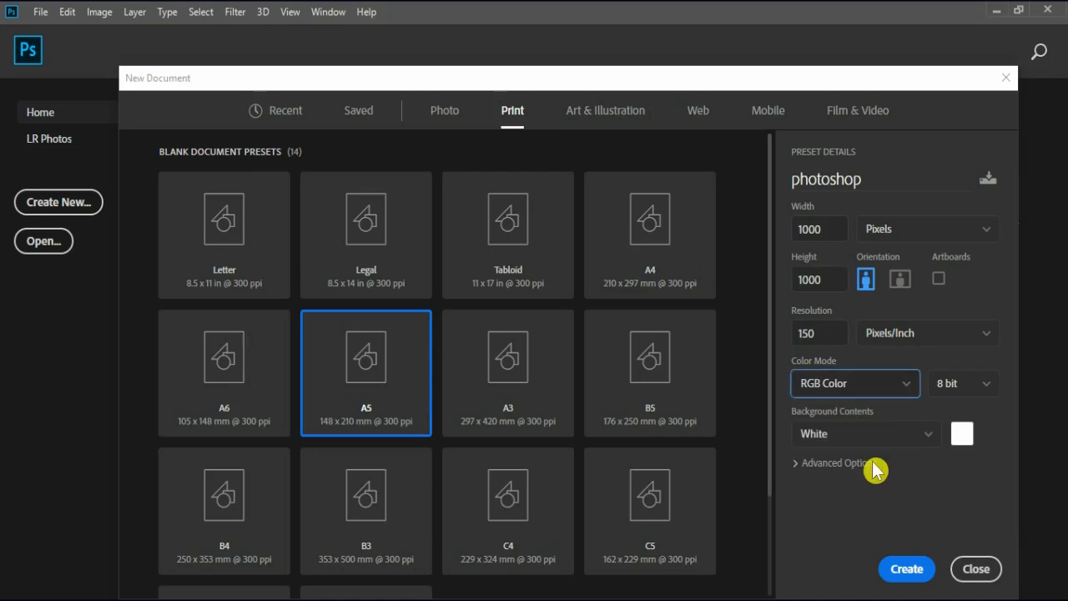
Check the available bit depths, keep 8 bit, and create the document
click(990, 396)
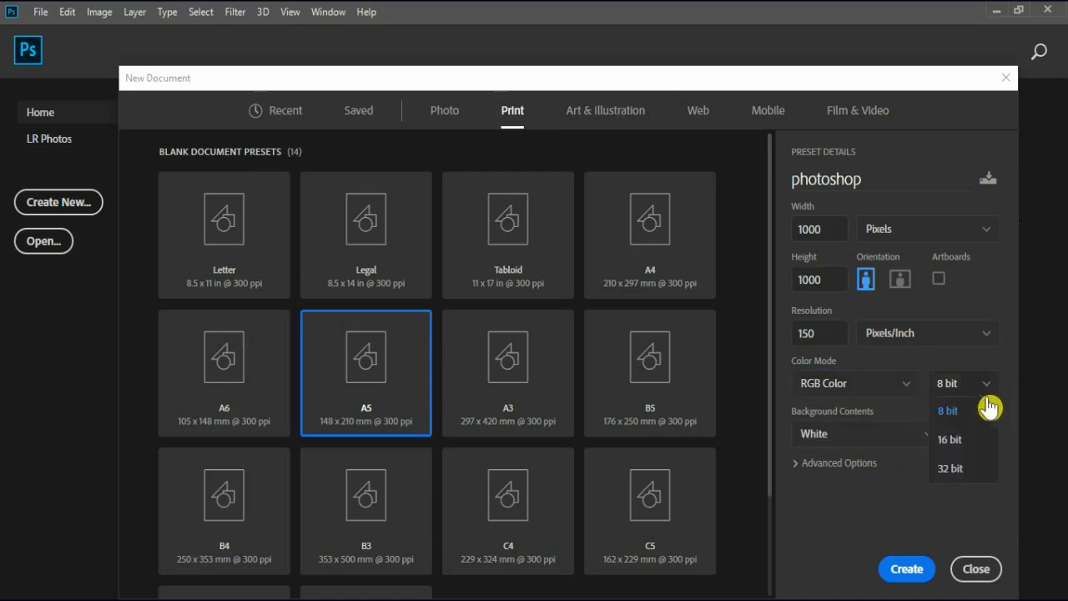
click(975, 360)
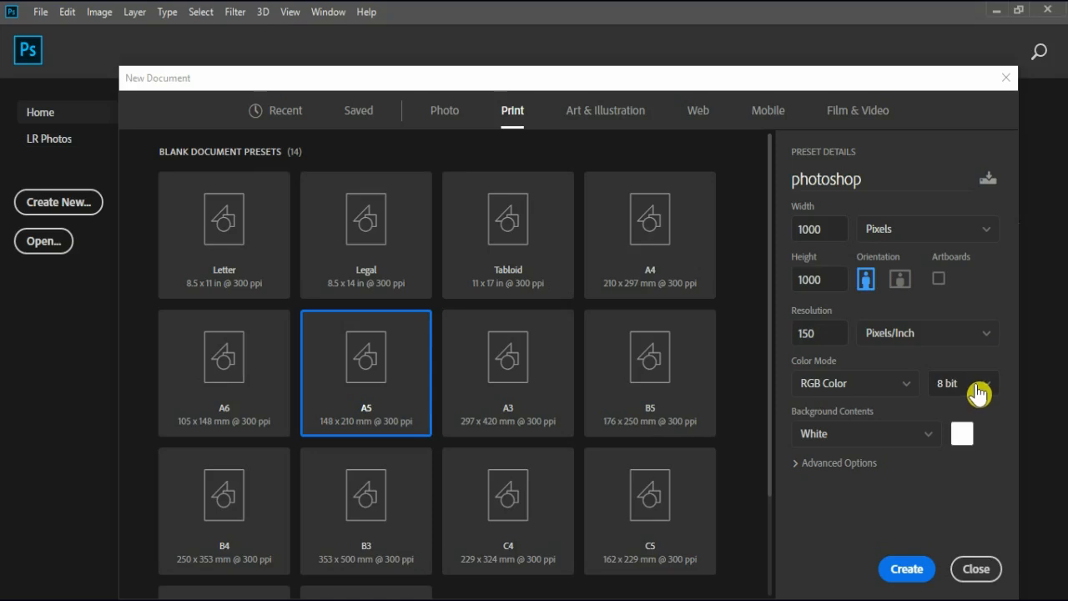
click(907, 570)
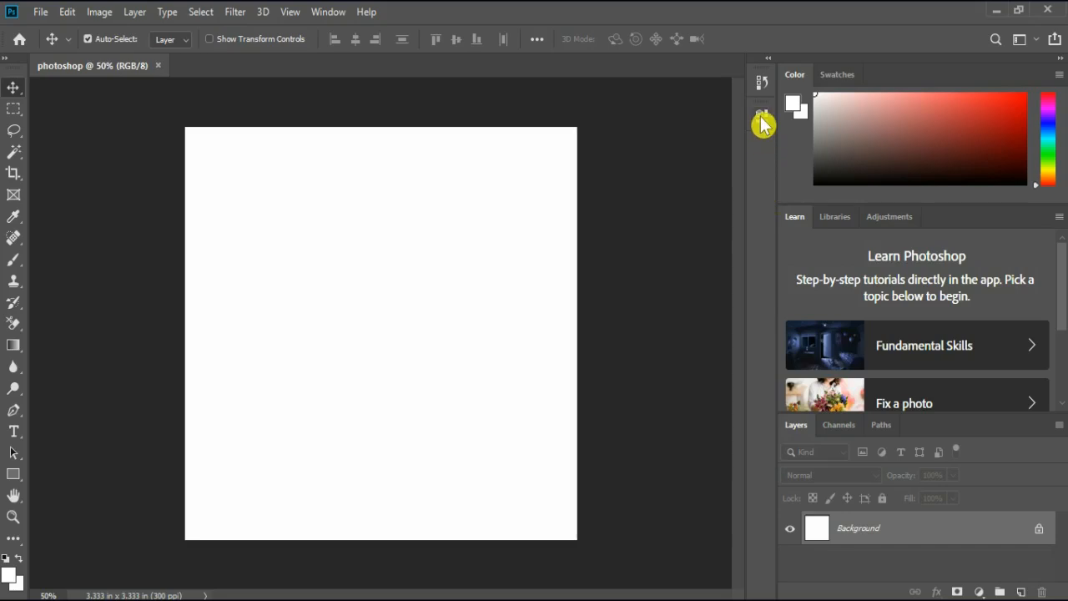
Show the Adjustments in place of the Learn tutorials
click(893, 218)
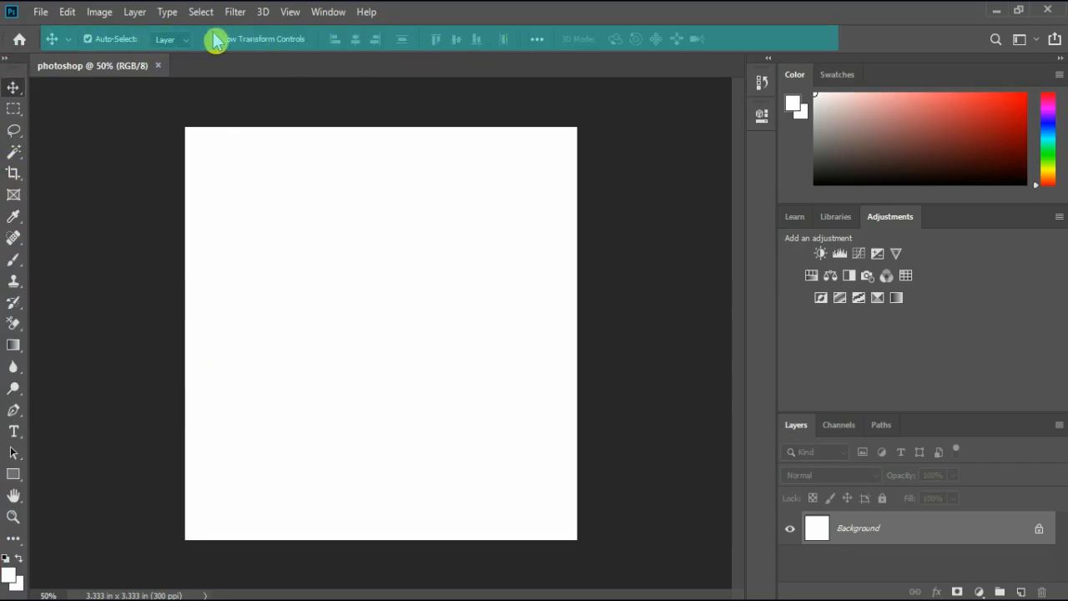
click(88, 39)
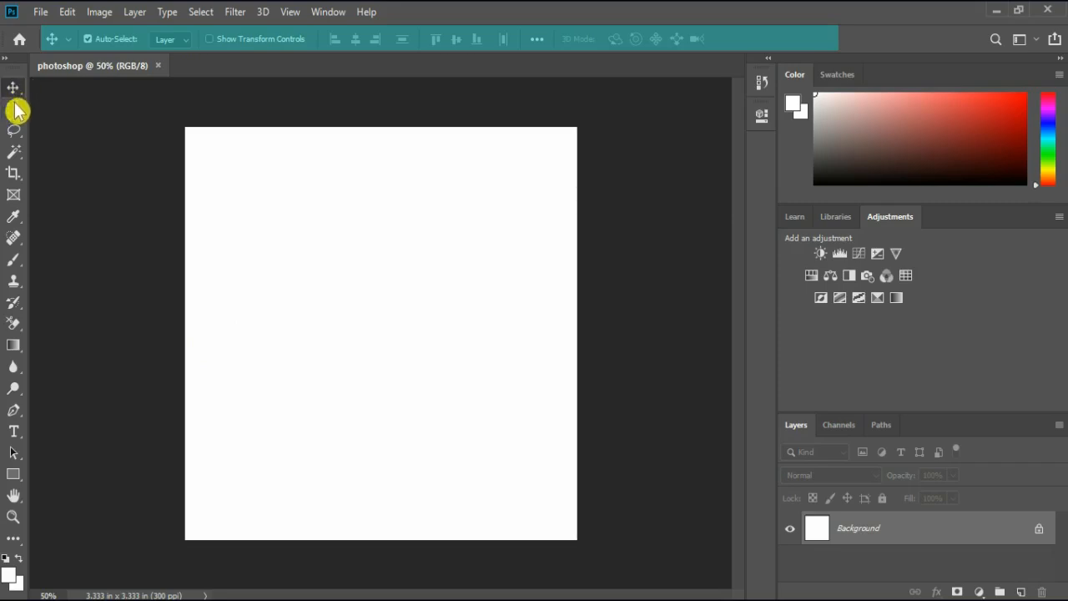
Examine the options of the Rectangular Marquee, Lasso, Magic Wand and Crop tools, and return to the Move tool
click(15, 111)
click(14, 131)
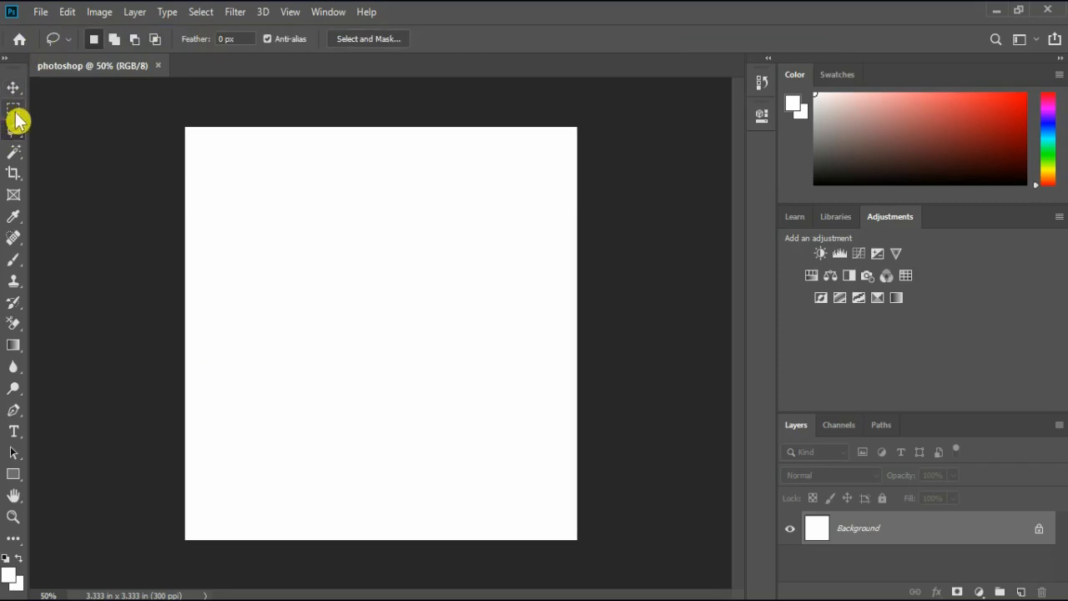
click(15, 153)
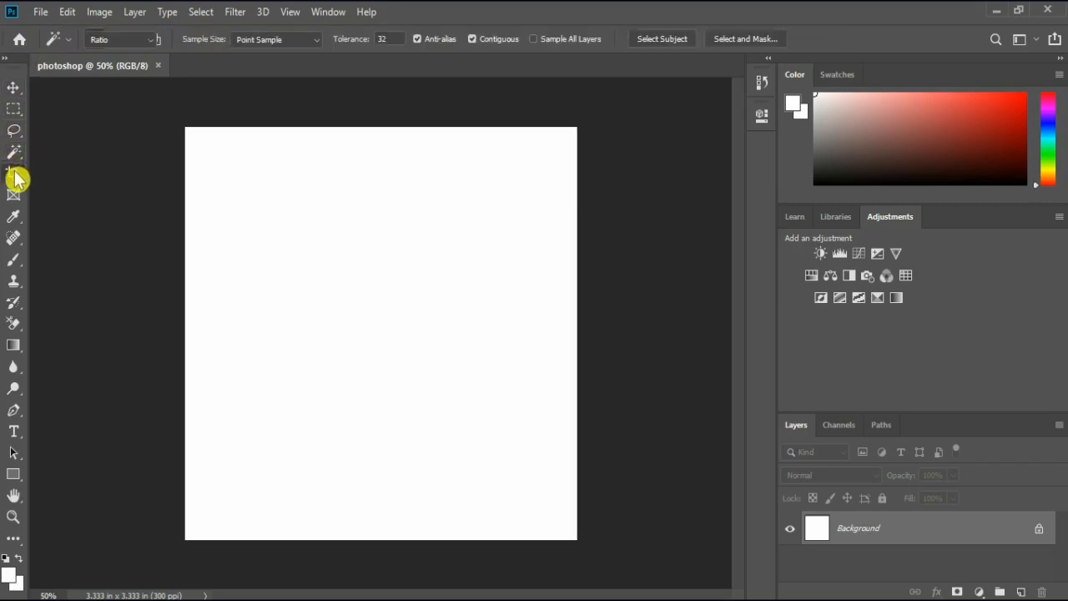
click(17, 175)
click(15, 90)
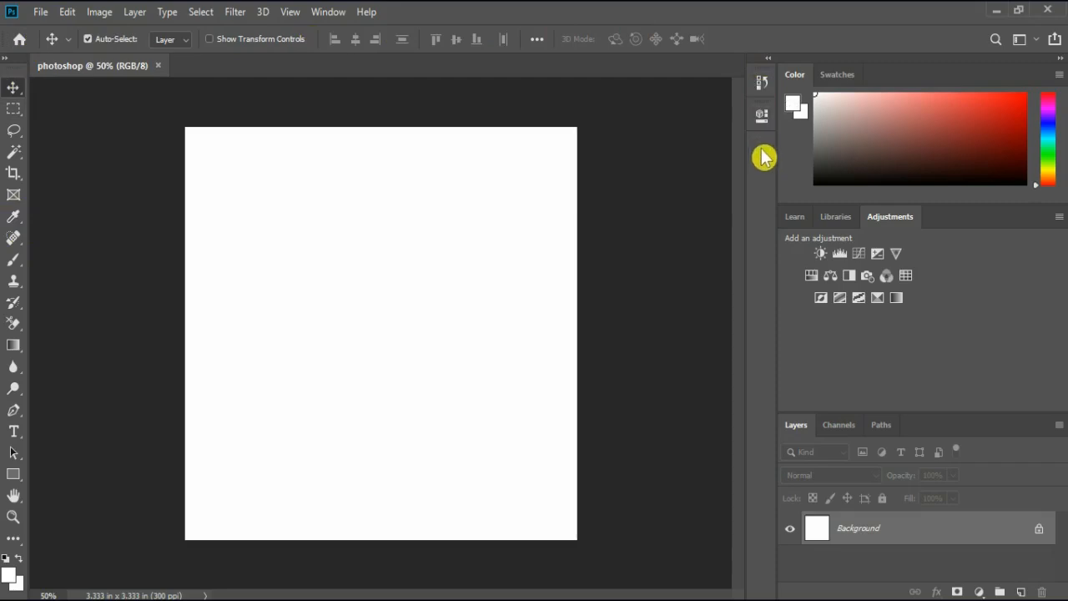
Open the document's History
click(762, 83)
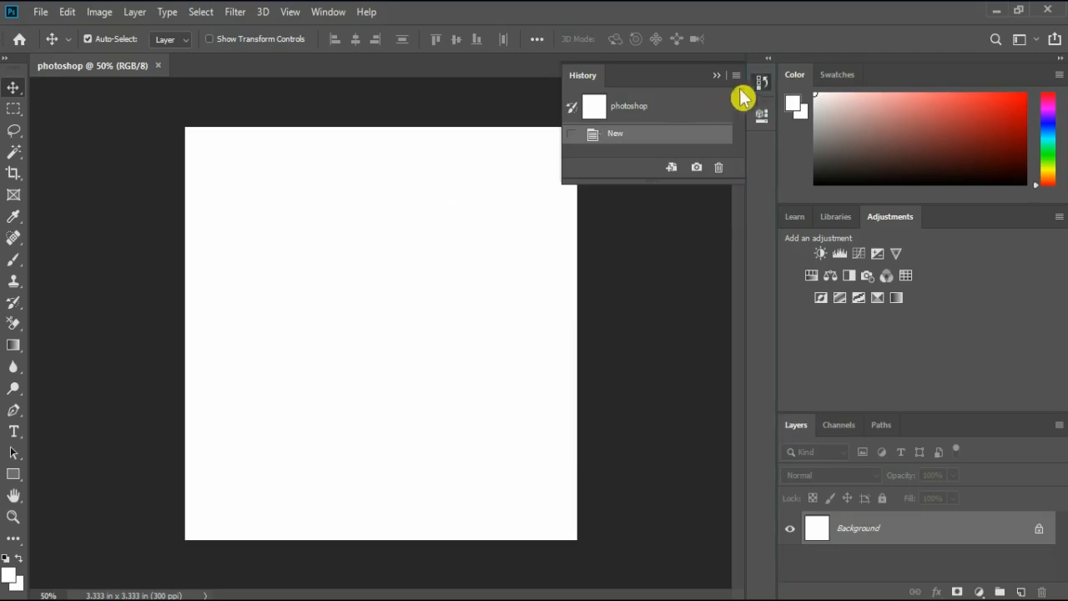
Review the document's History and Properties, and collapse both panels
click(762, 88)
click(762, 87)
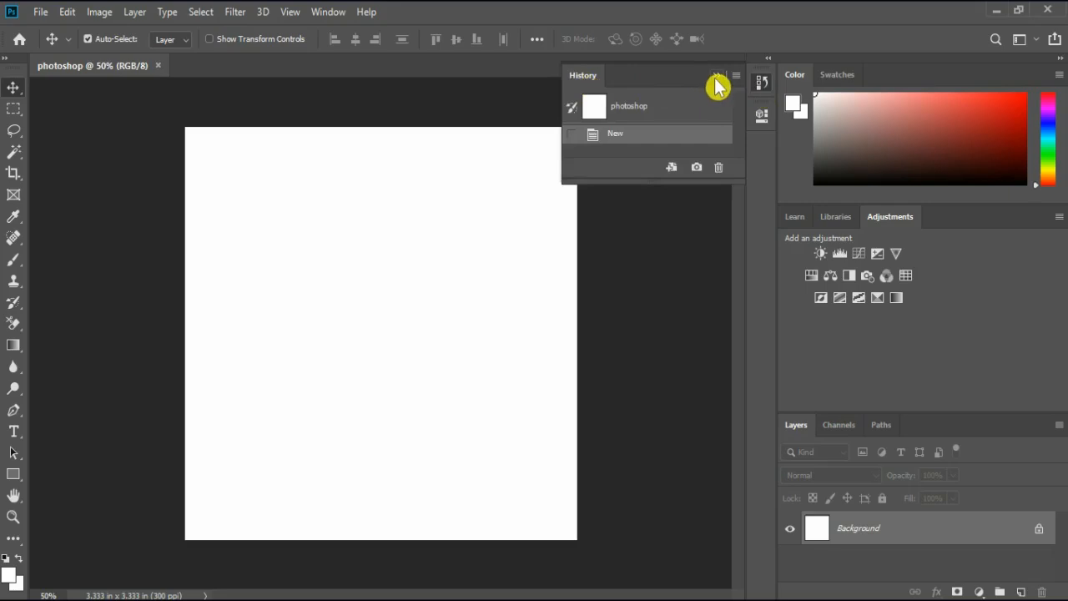
click(763, 121)
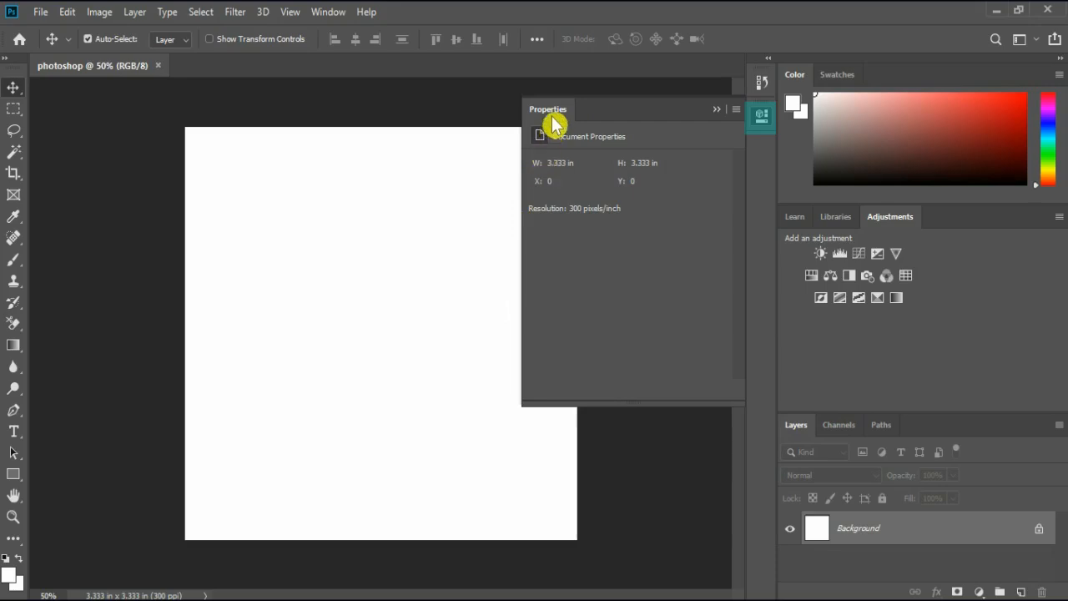
click(762, 116)
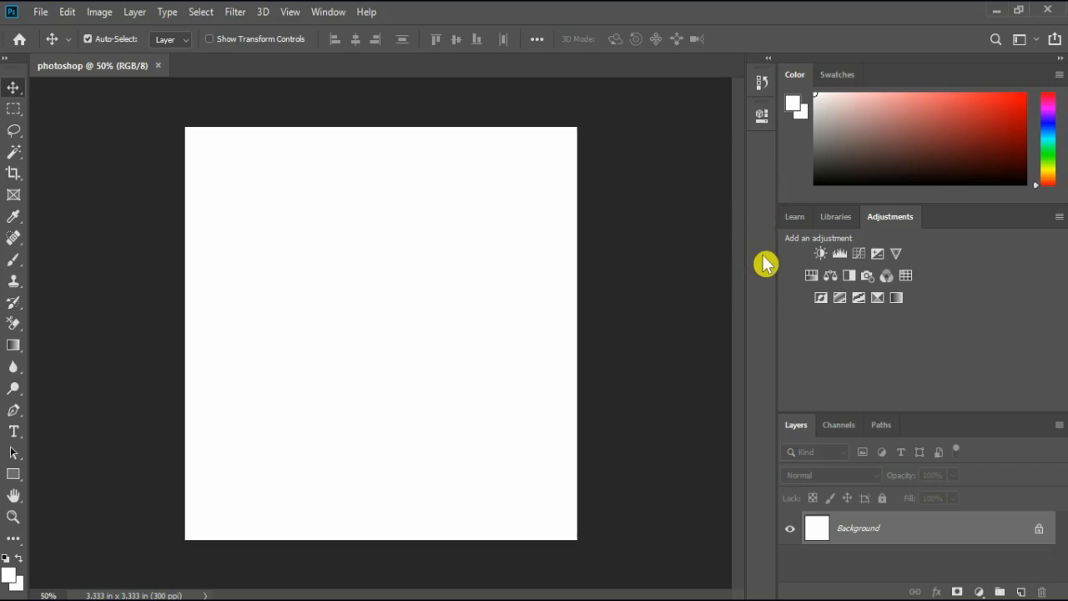
Look at the Libraries, return to the Adjustments, and bring up the Layers
drag(881, 221, 840, 218)
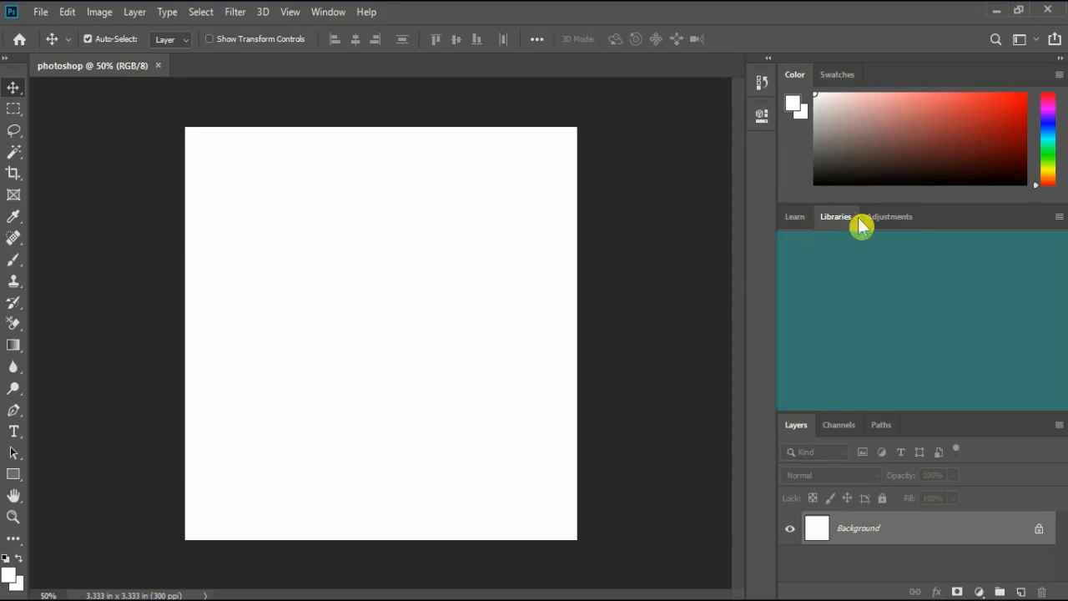
click(888, 222)
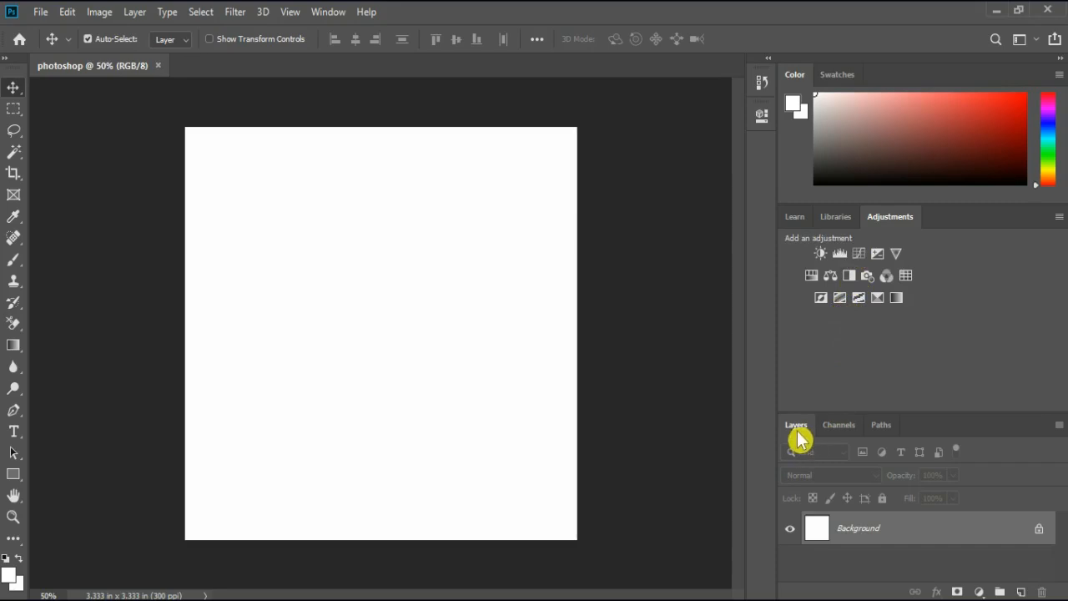
mouse_move(804, 437)
mouse_down()
mouse_move(826, 435)
mouse_move(847, 493)
mouse_move(845, 430)
mouse_move(878, 429)
mouse_move(794, 432)
mouse_up()
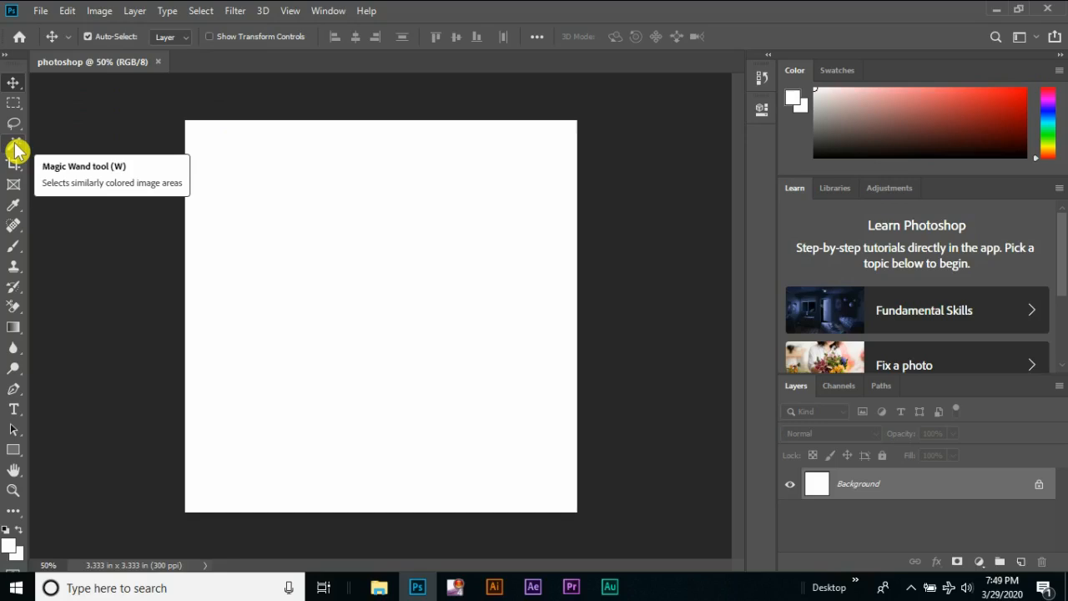
Turn off Use Rich Tooltips in the Tools preferences and return to the Move tool
click(68, 14)
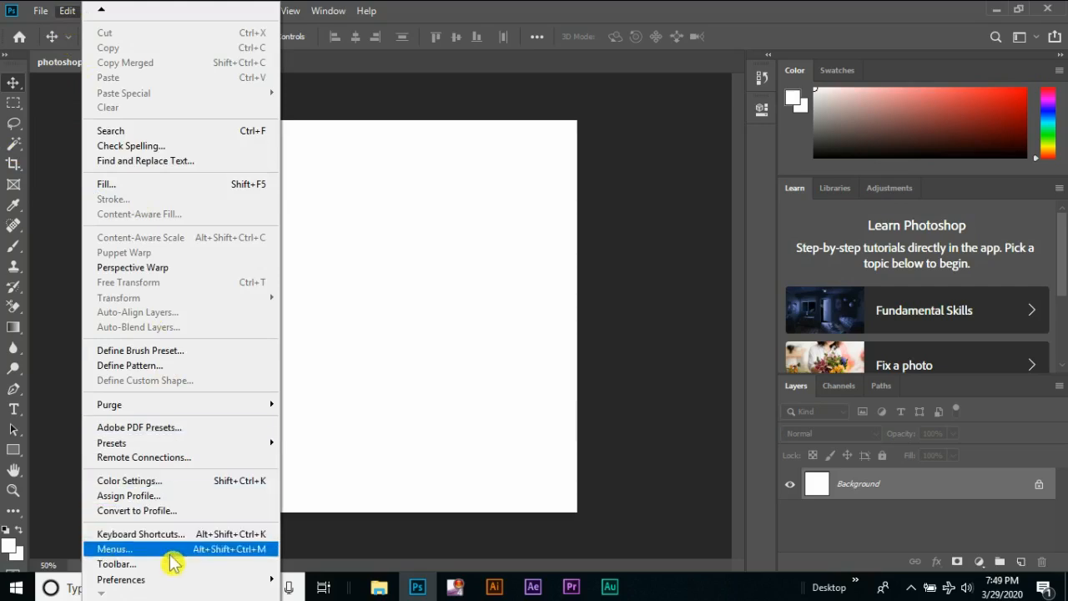
mouse_move(266, 580)
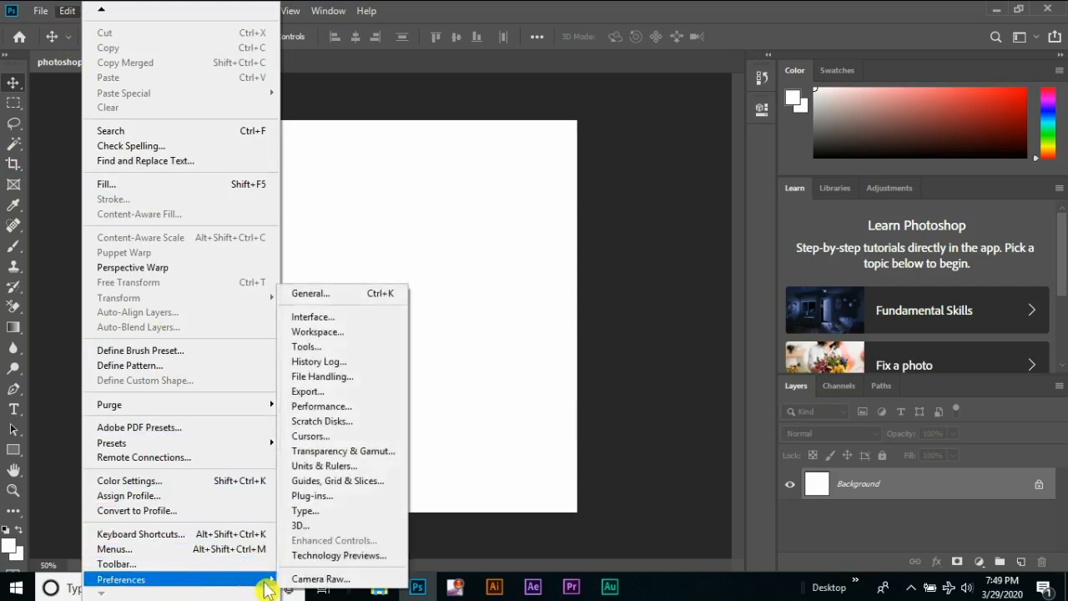
click(332, 294)
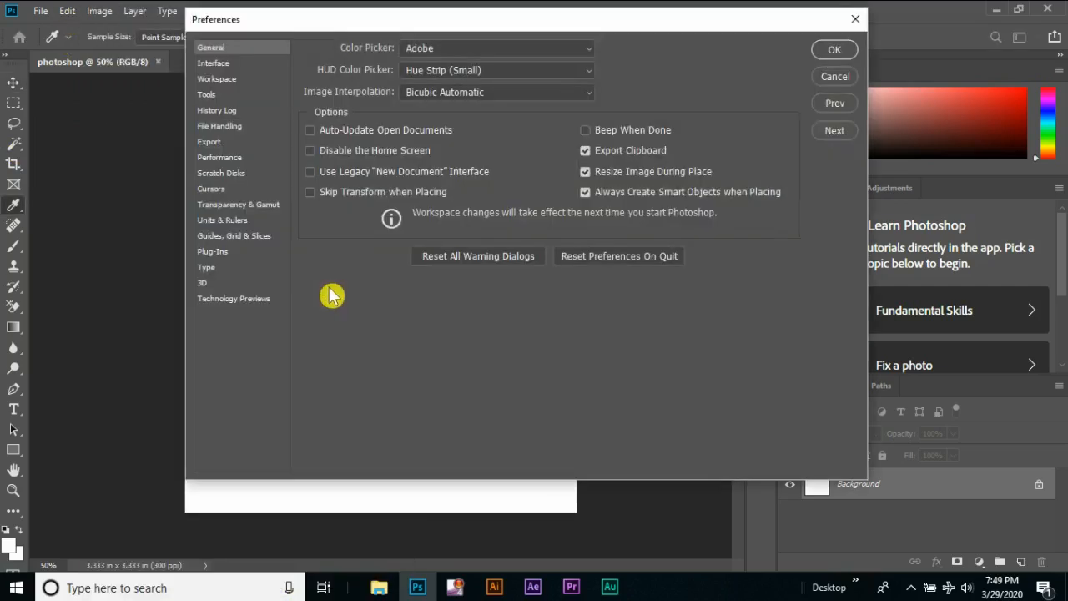
click(213, 97)
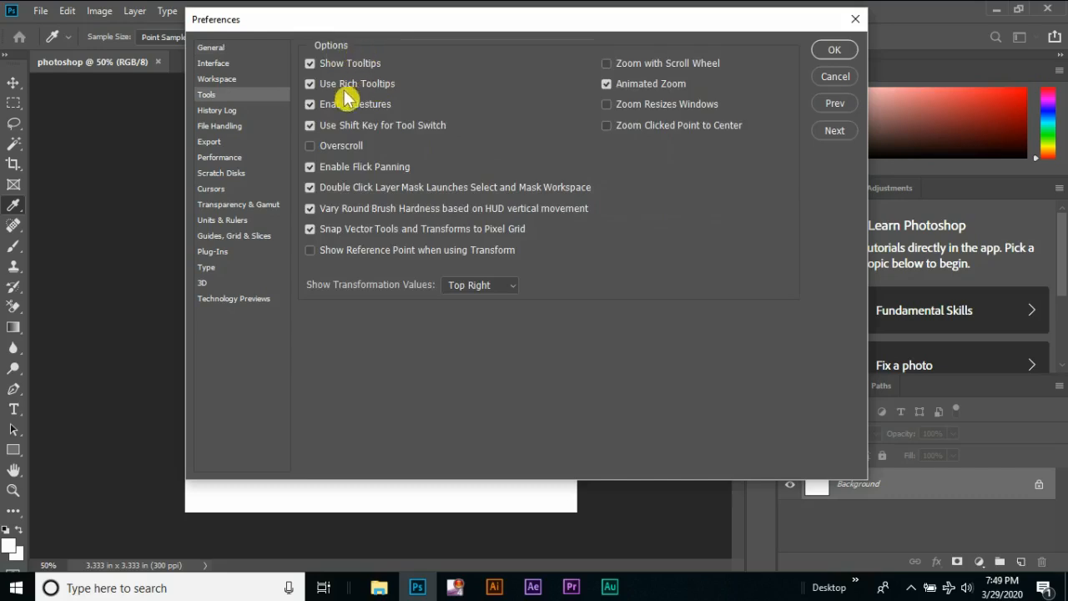
click(310, 84)
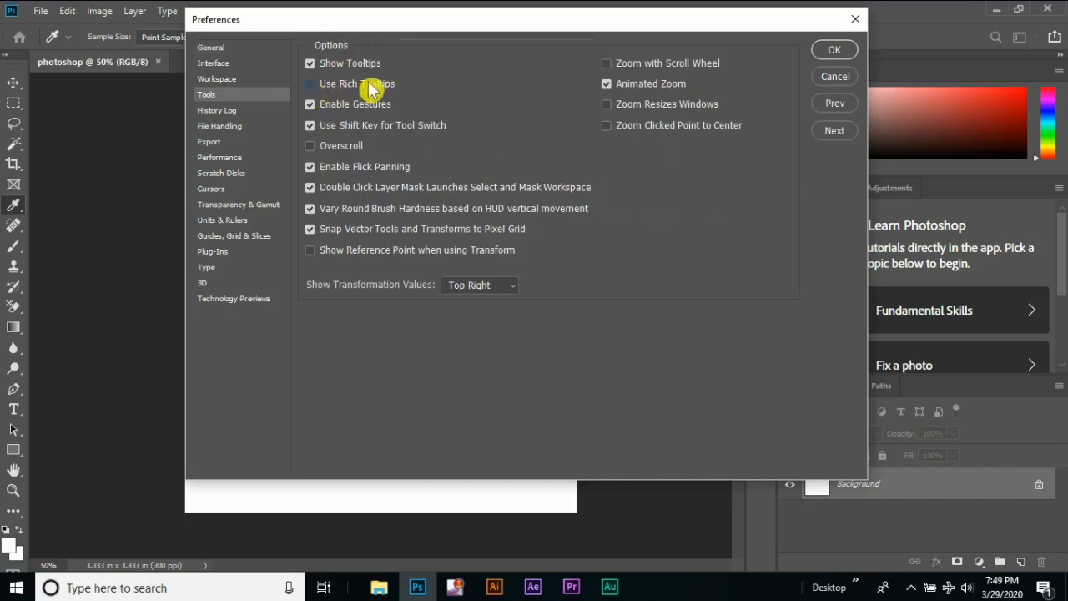
click(831, 55)
key(v)
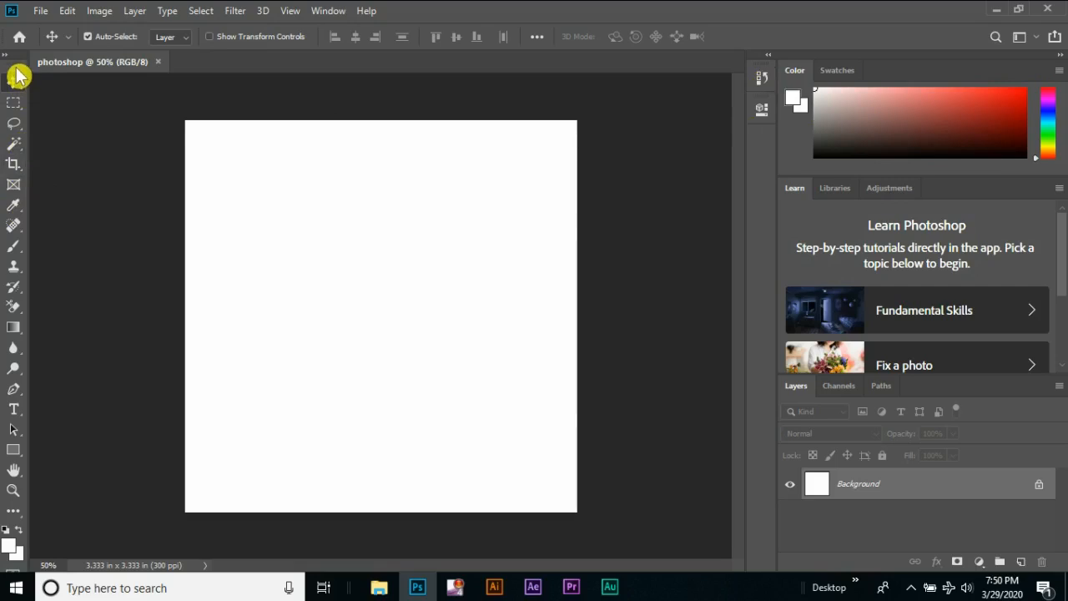
Undock the toolbar, the Color and Layers panels, and the photoshop document window so that they float freely
drag(18, 73, 684, 67)
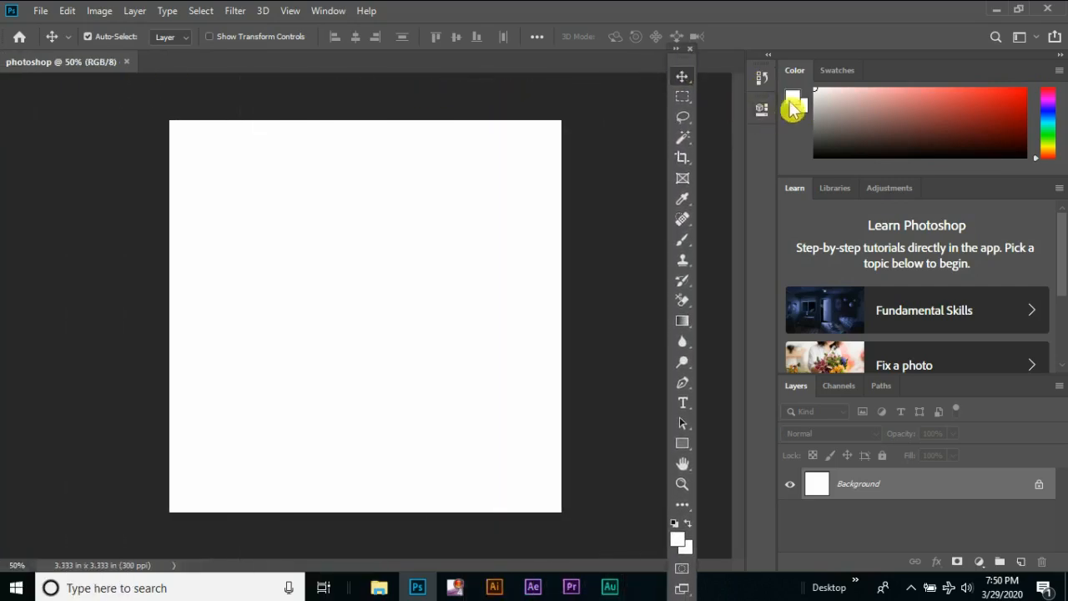
drag(799, 83, 393, 92)
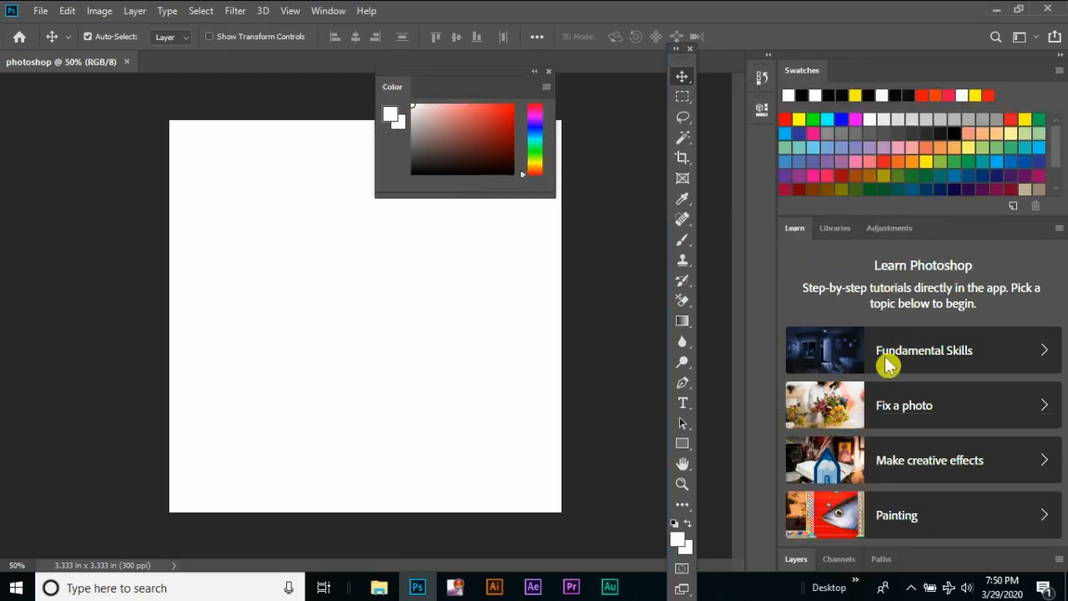
drag(775, 563, 382, 358)
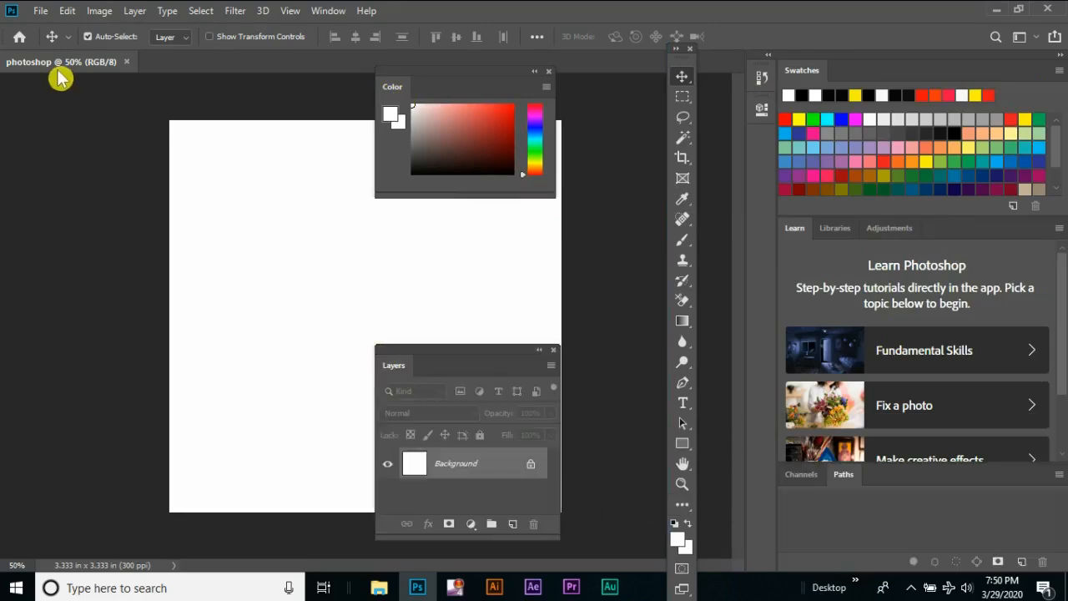
drag(59, 72, 141, 169)
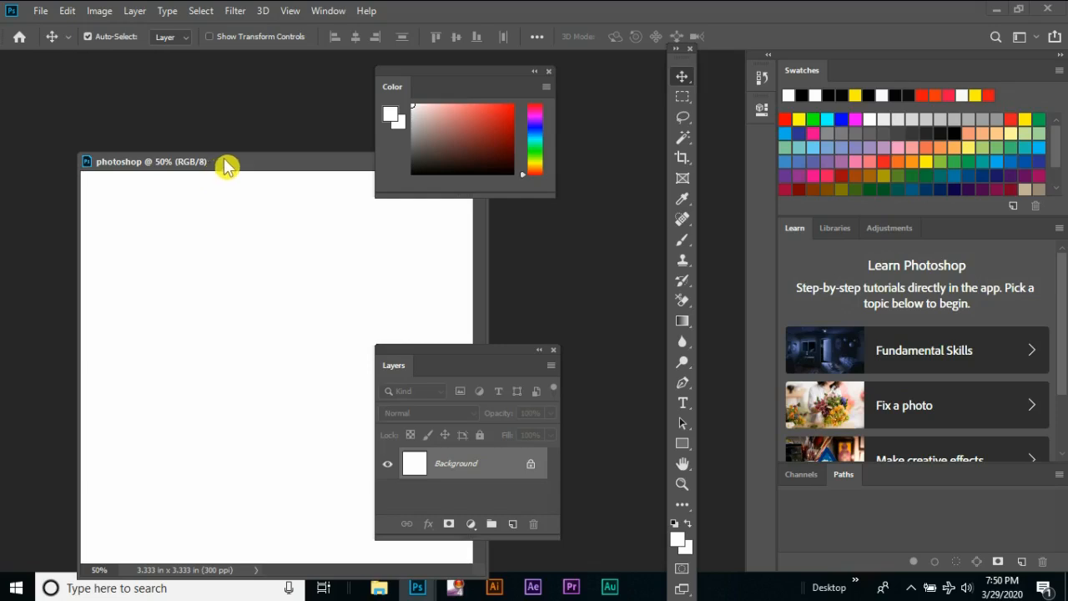
Reset the Essentials workspace and dock the floating photoshop document window back into the work area
click(1039, 37)
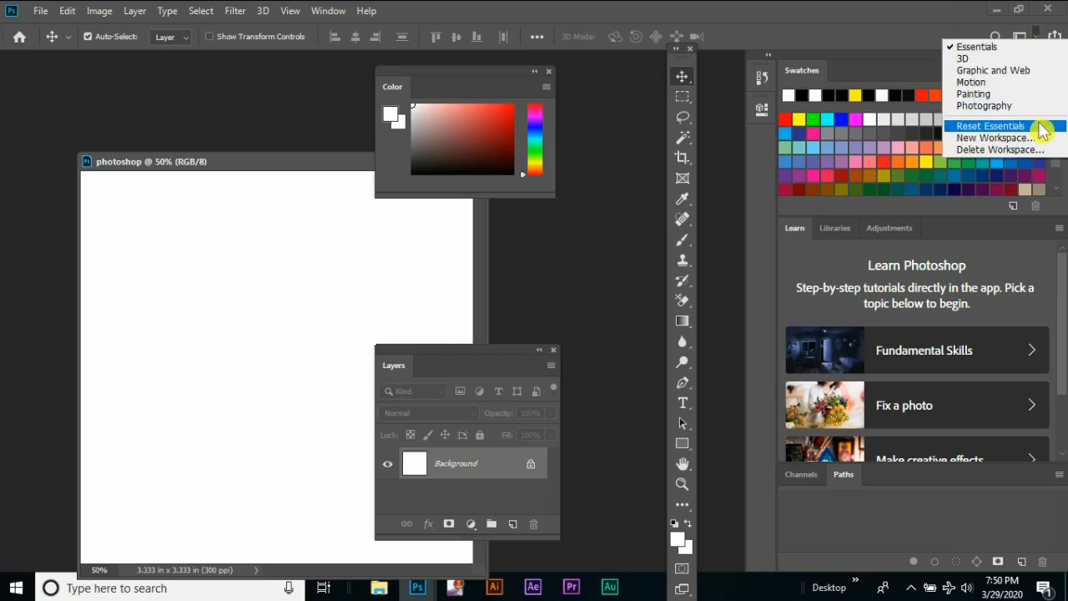
click(991, 126)
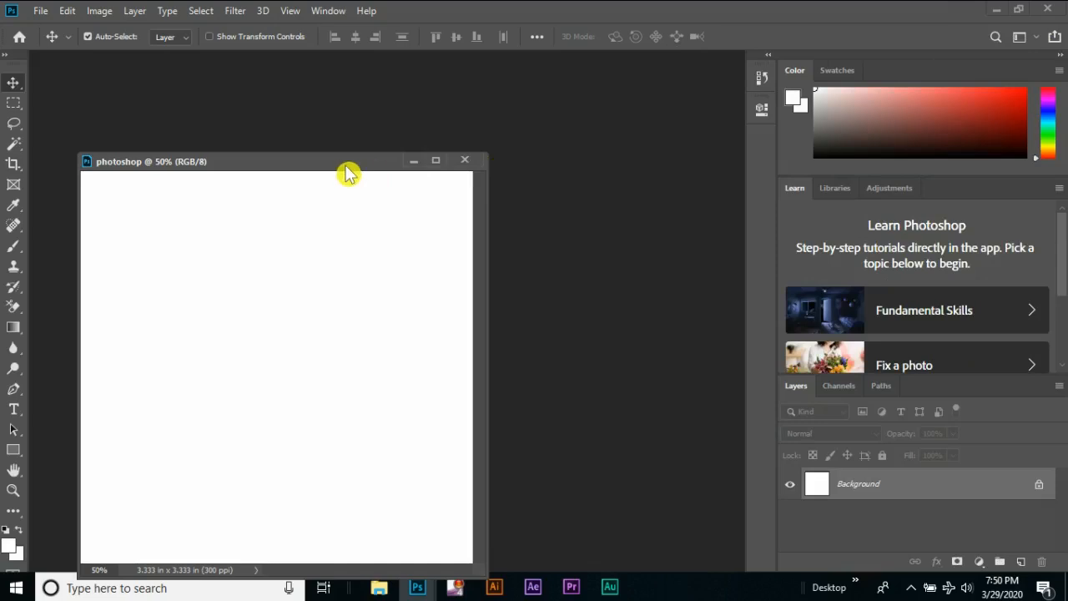
drag(293, 172, 368, 136)
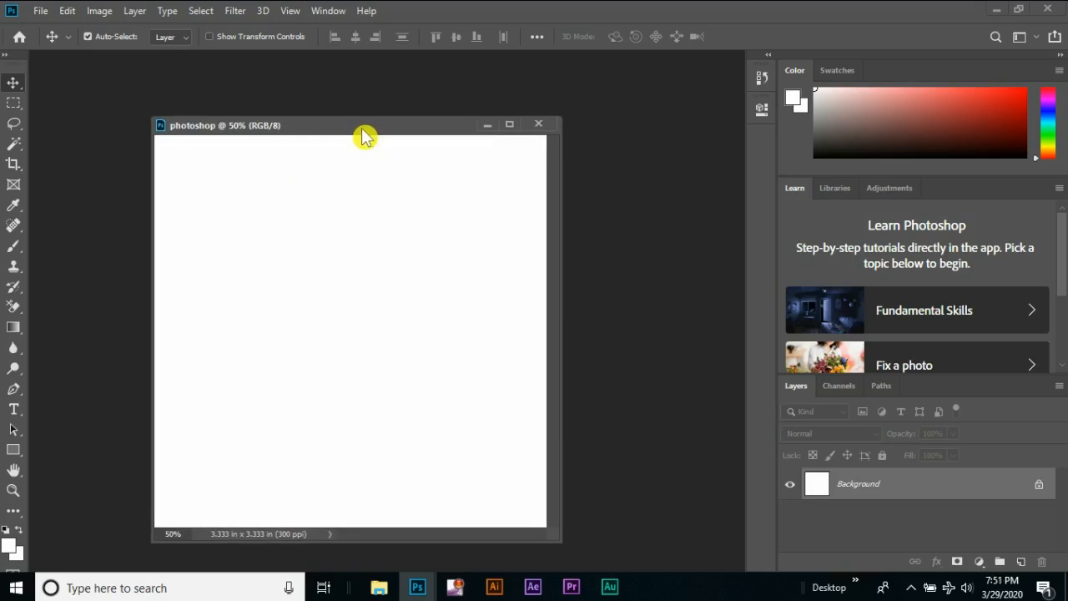
drag(364, 136, 357, 68)
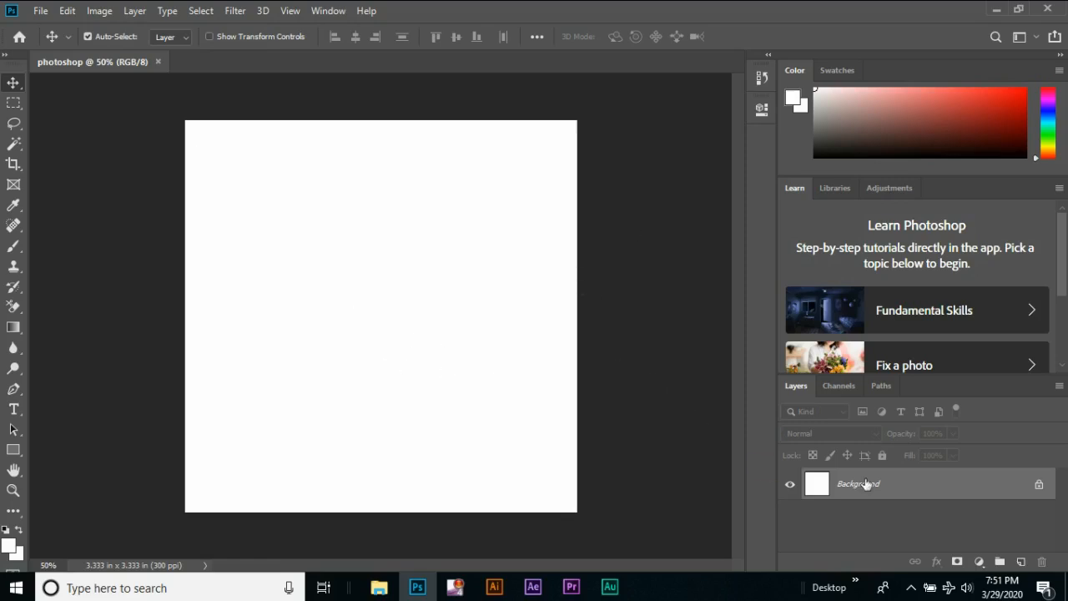
Unlock the Background layer, try moving it slightly on the canvas with the Move tool, and undo the move
click(1039, 487)
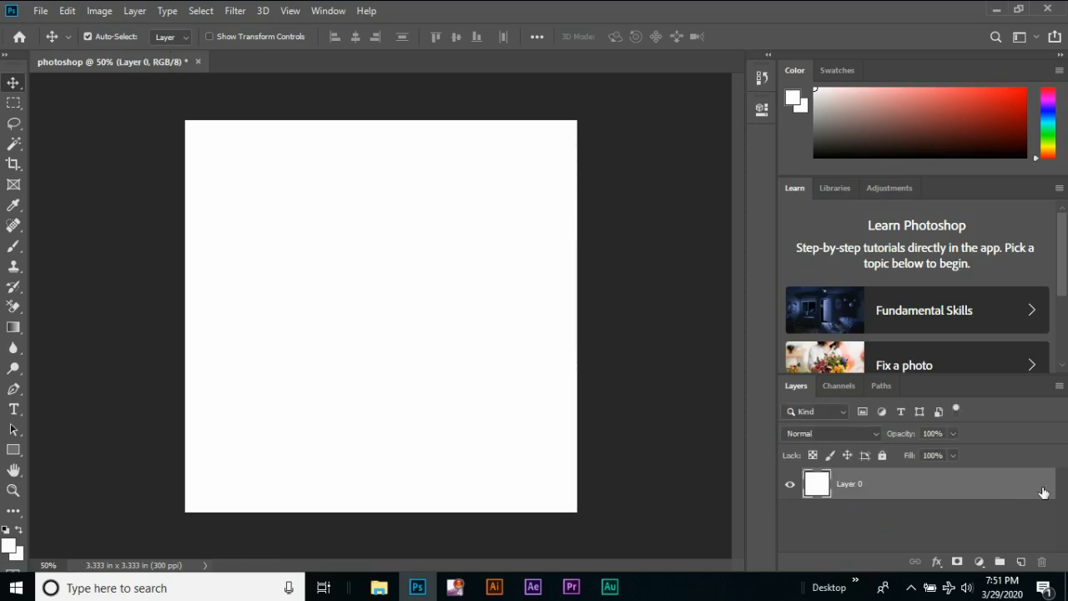
drag(276, 215, 237, 237)
drag(273, 217, 279, 213)
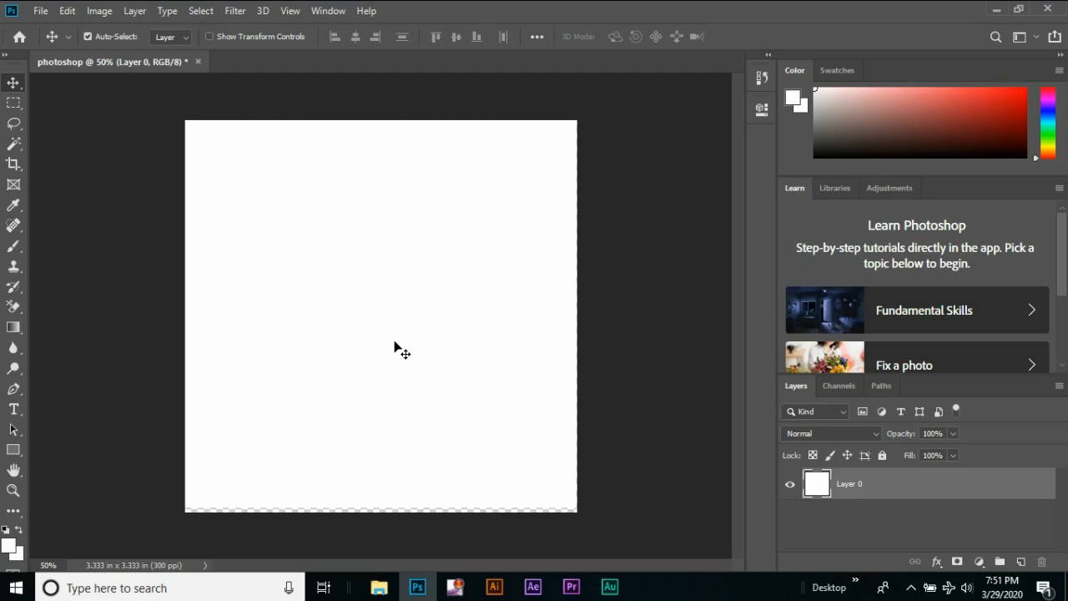
key(ctrl)
key(ctrl+z)
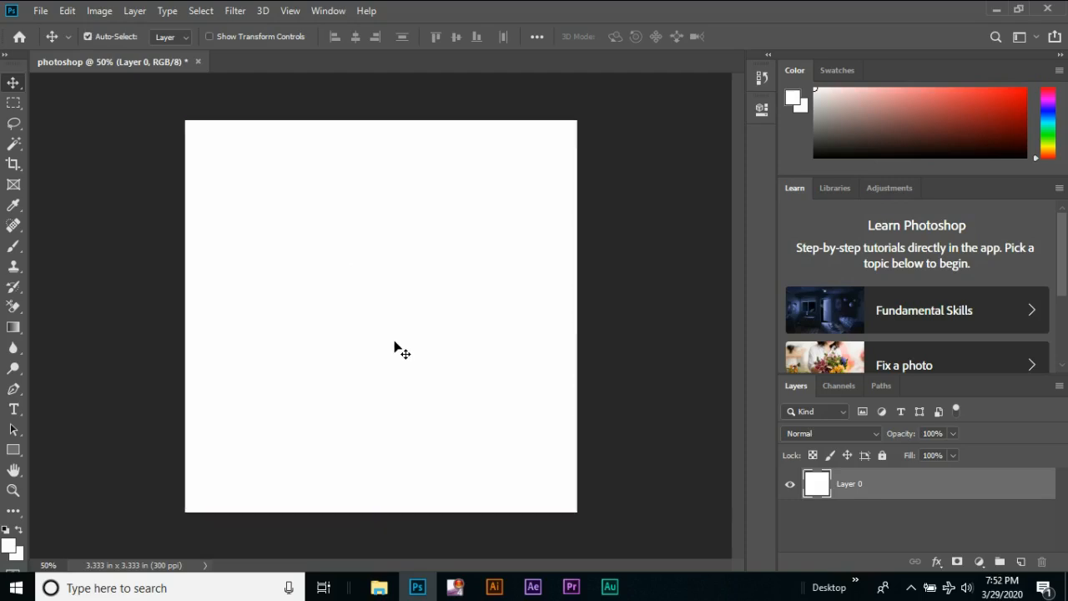
click(14, 87)
Open the image ec10bd8414c50a7ae5e259d5ea0e4cad from the Tutorial material folder as a separate document
click(40, 11)
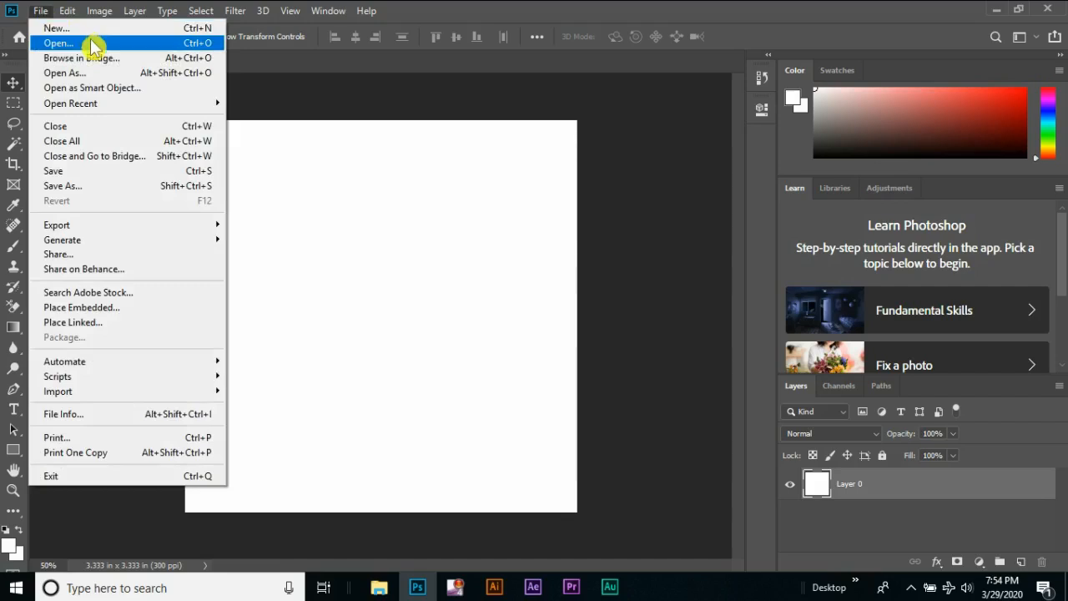
click(58, 42)
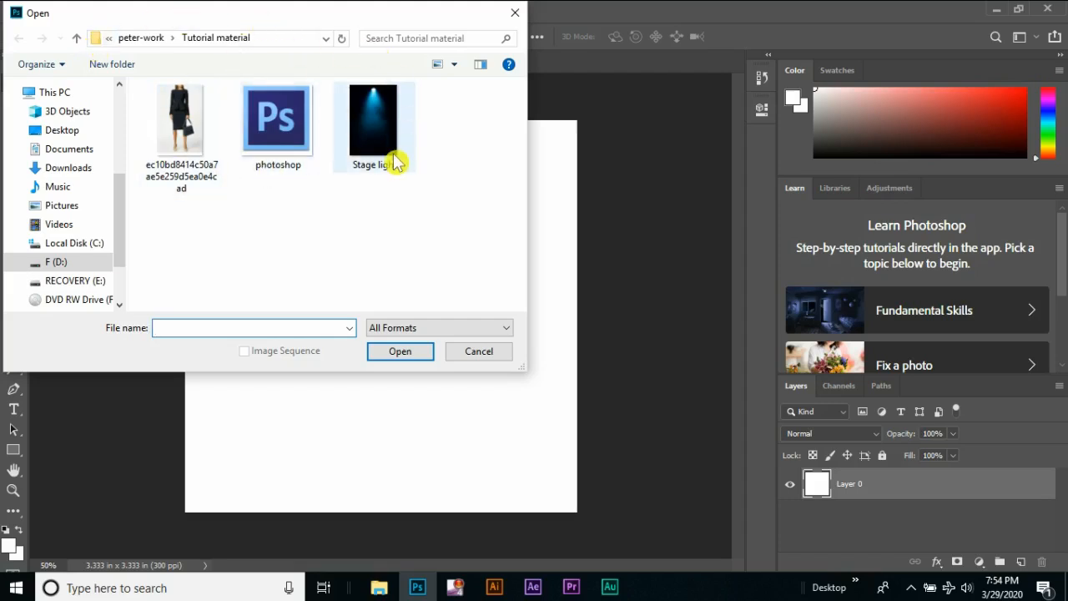
click(182, 142)
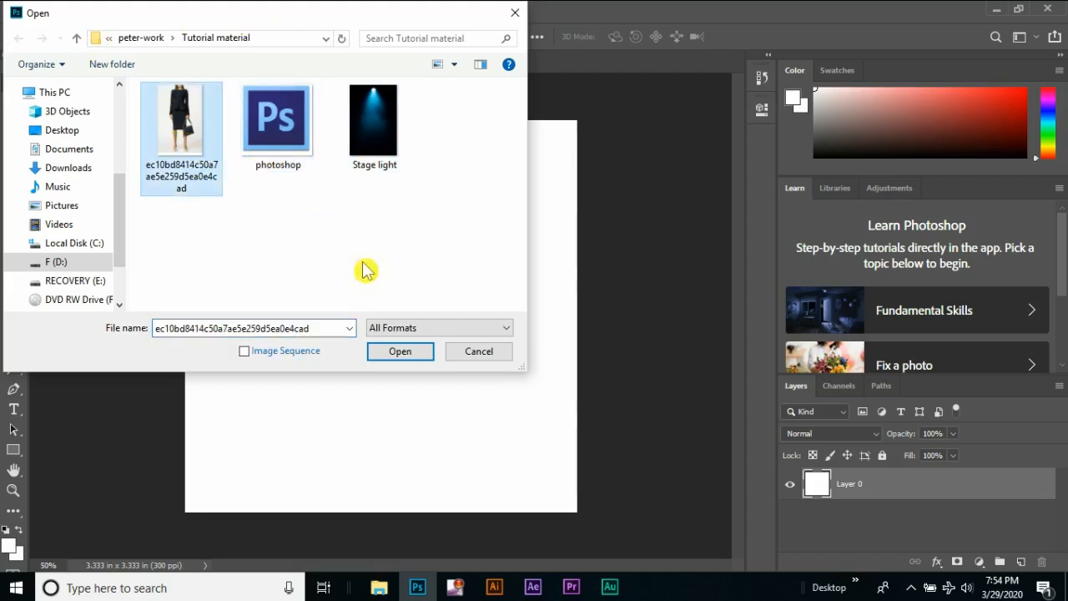
click(406, 357)
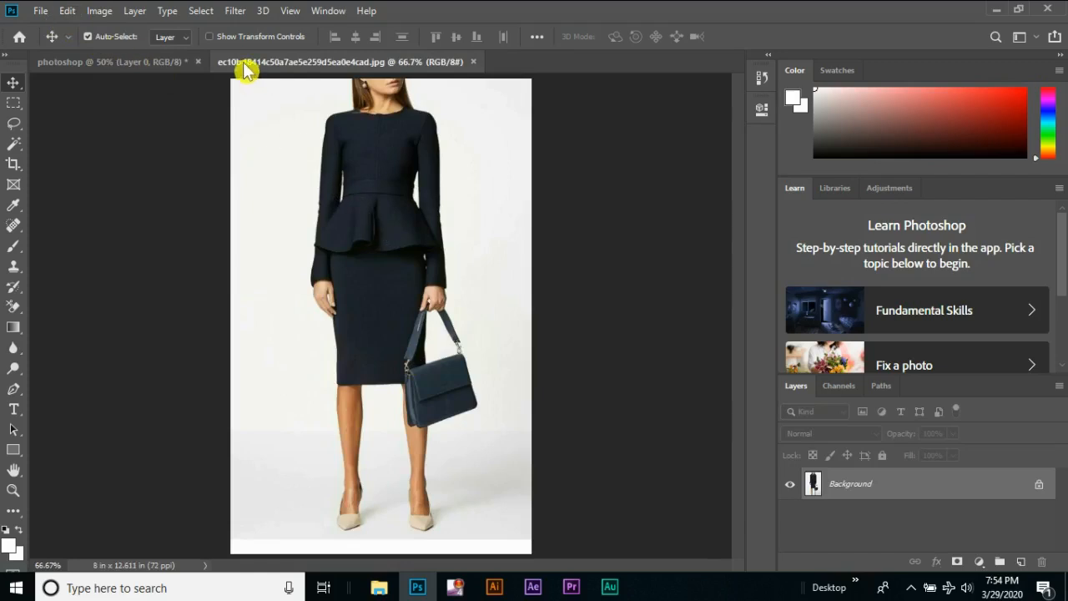
Switch between the photoshop document and the opened woman's outfit image, and close the image
click(155, 63)
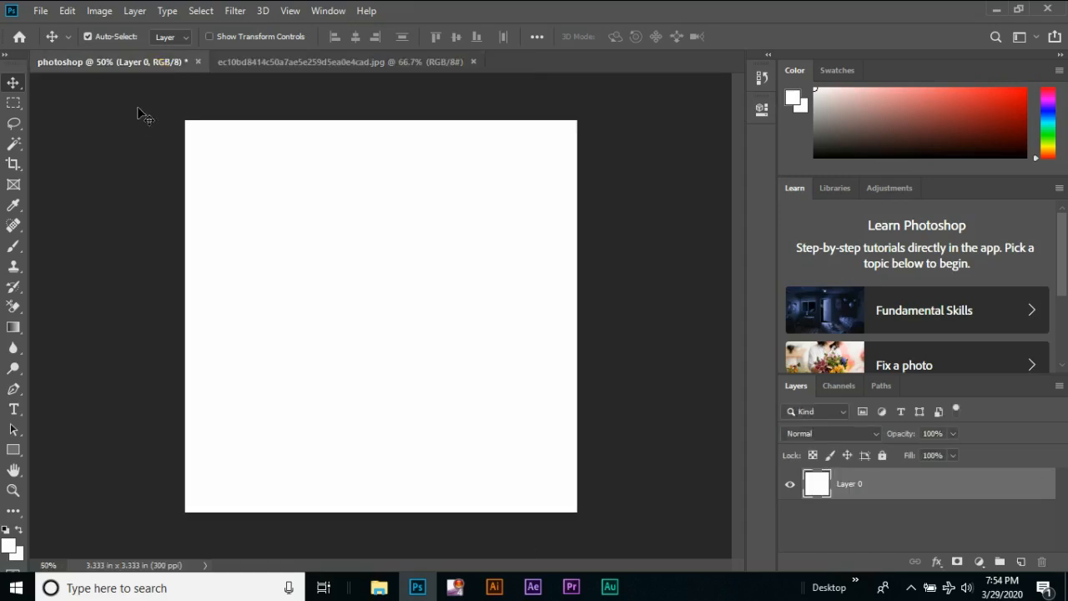
click(313, 67)
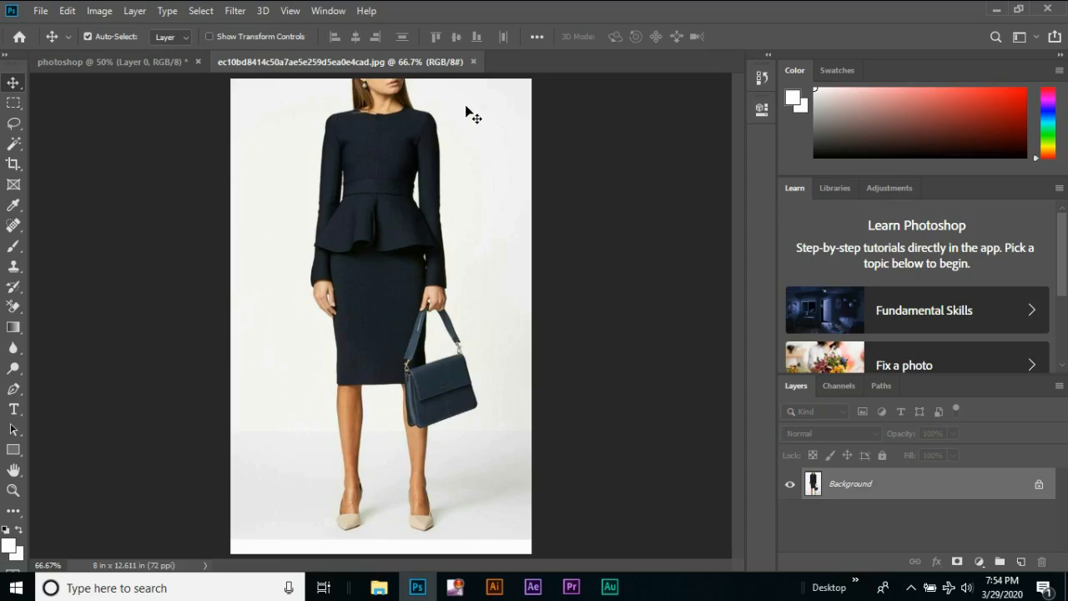
click(472, 63)
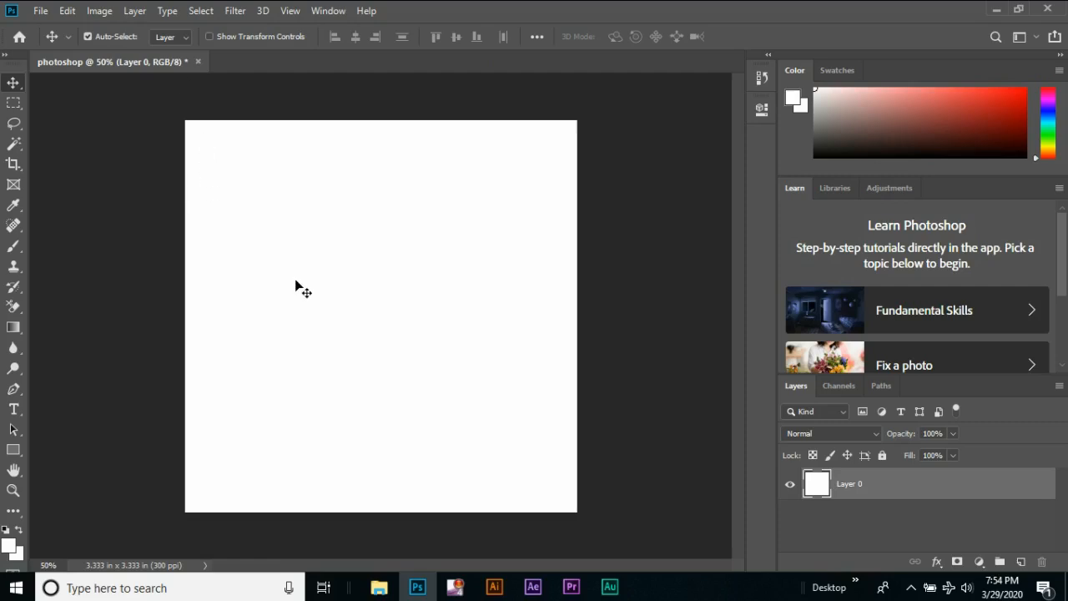
Place the image ec10bd8414c50a7ae5e259d5ea0e4cad from the Tutorial material folder into the photoshop document as a linked object
click(43, 14)
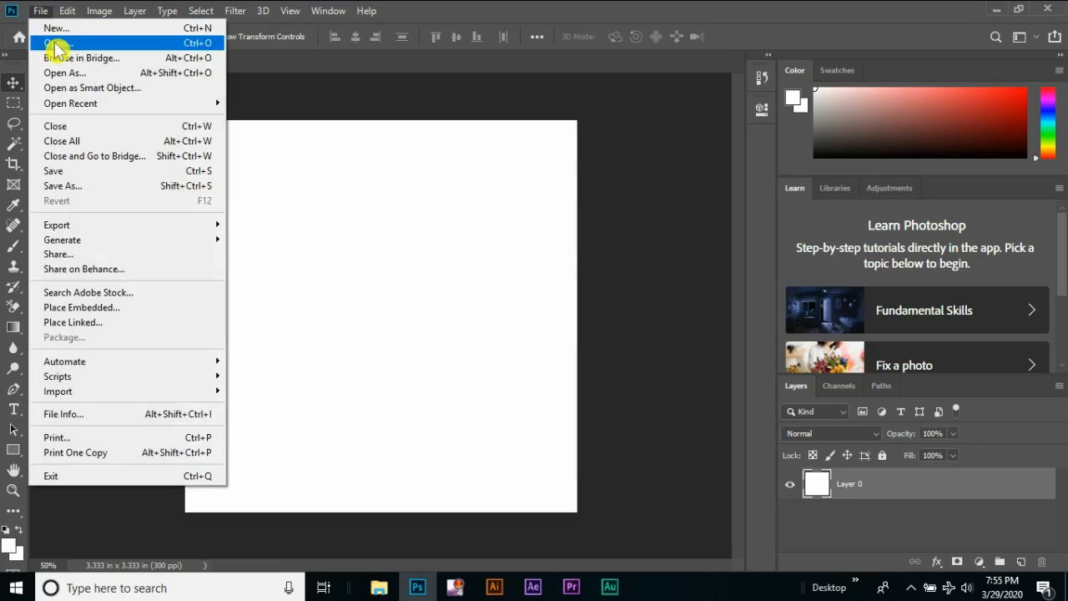
click(121, 323)
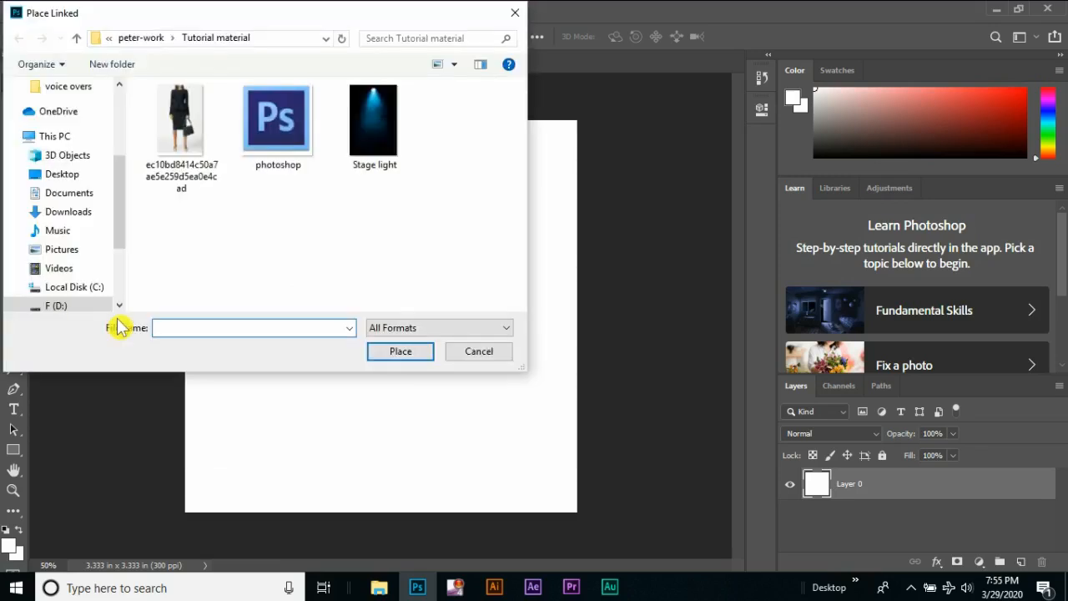
click(198, 152)
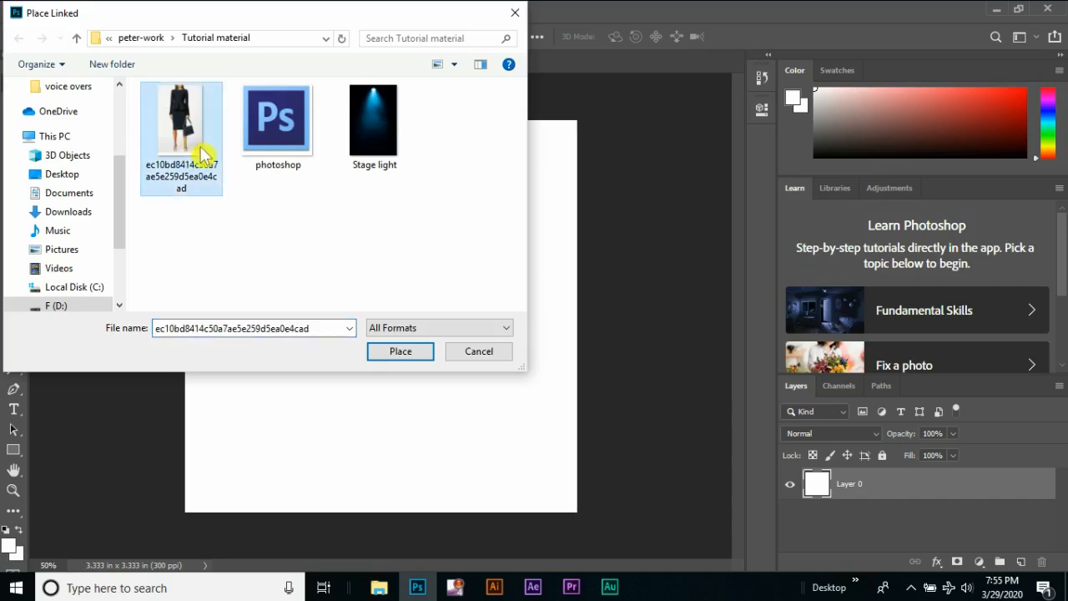
click(401, 351)
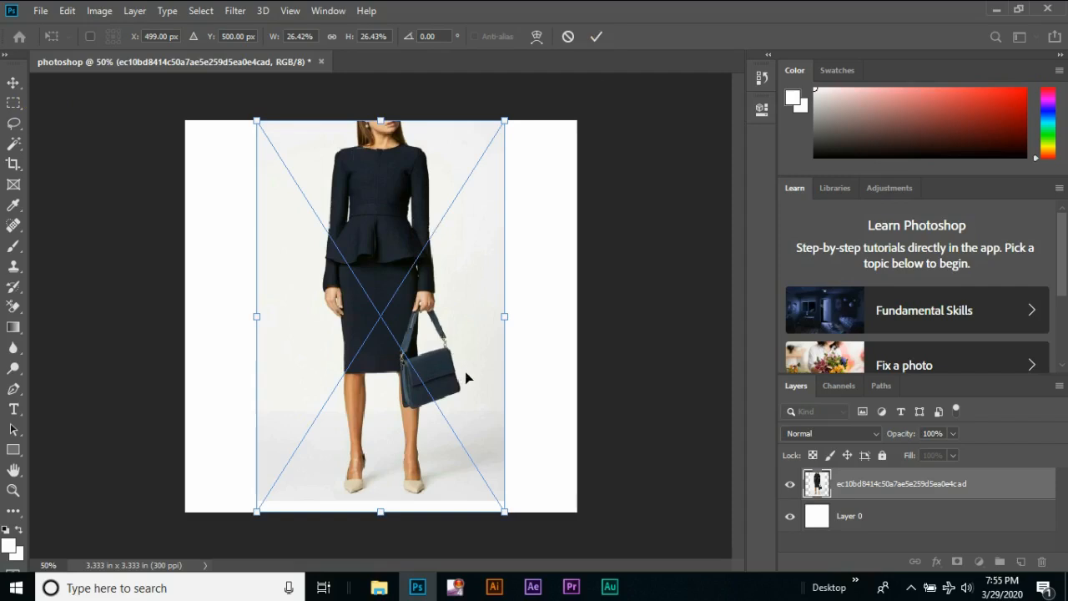
click(596, 37)
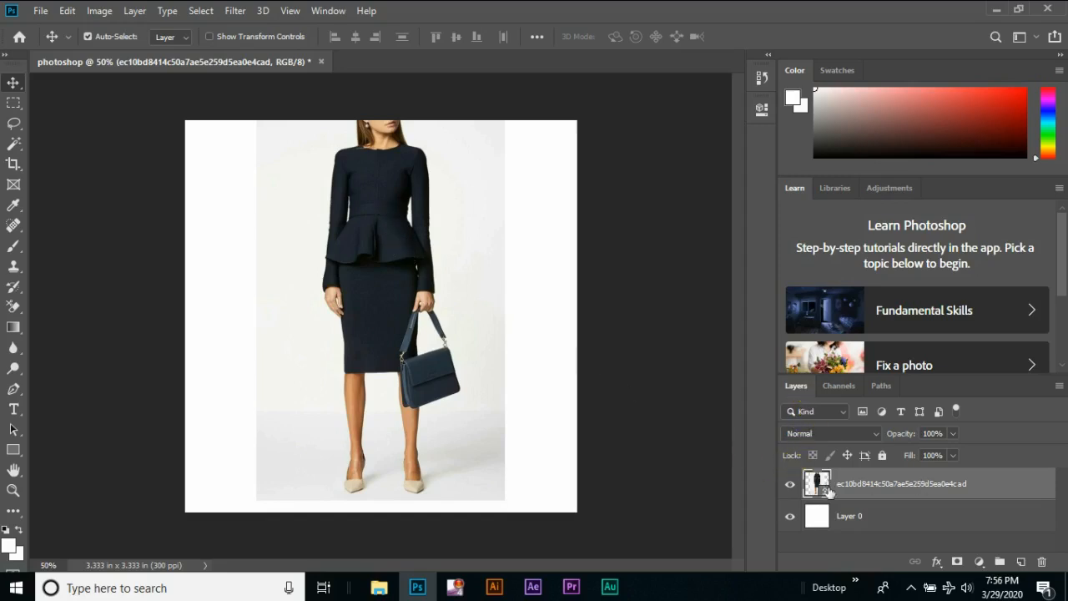
Select the placed image layer and try moving the image slightly on the canvas with the Move tool
click(888, 516)
click(889, 489)
click(15, 82)
drag(373, 234, 383, 257)
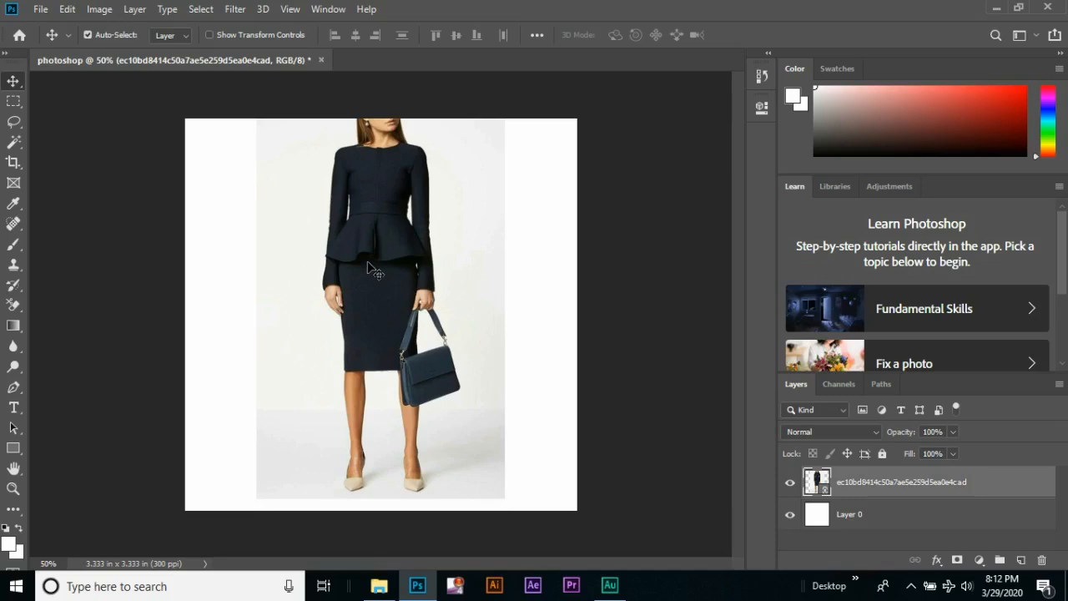
Free-transform the placed image, rotating it about -0.72° and scaling it proportionally to about 25%, and apply the transformation
key(ctrl+t)
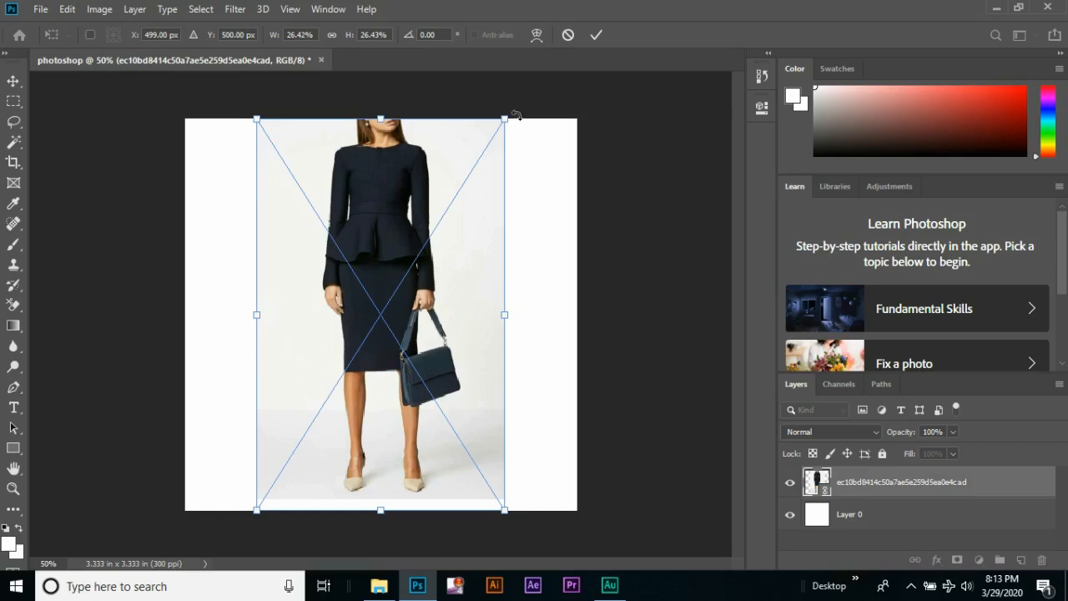
mouse_move(517, 115)
mouse_down()
mouse_move(450, 65)
mouse_move(461, 66)
mouse_move(443, 69)
mouse_move(505, 90)
mouse_move(518, 107)
mouse_up()
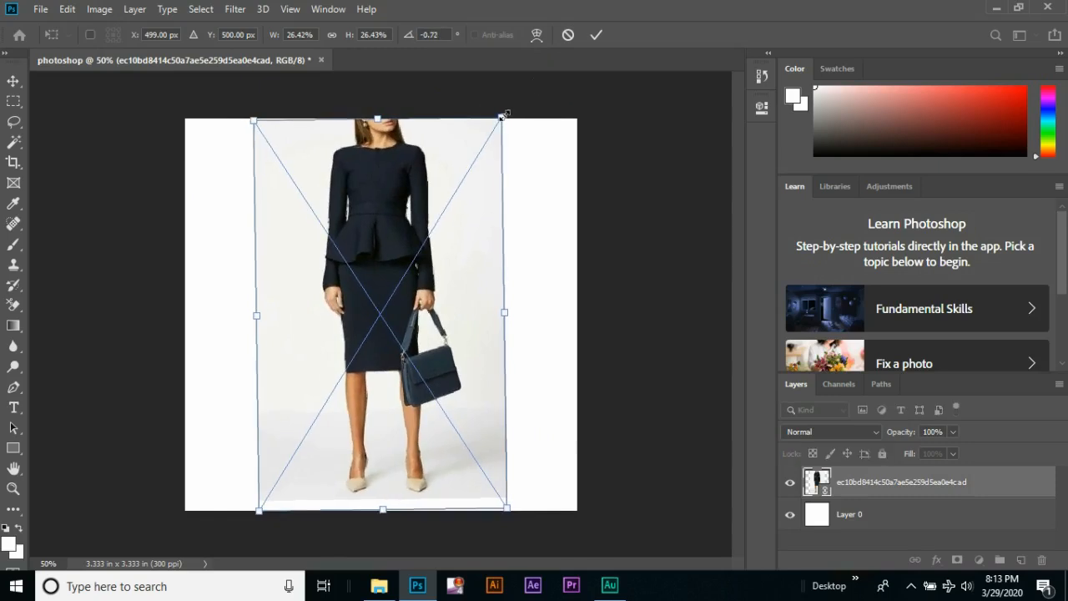
drag(505, 113, 558, 56)
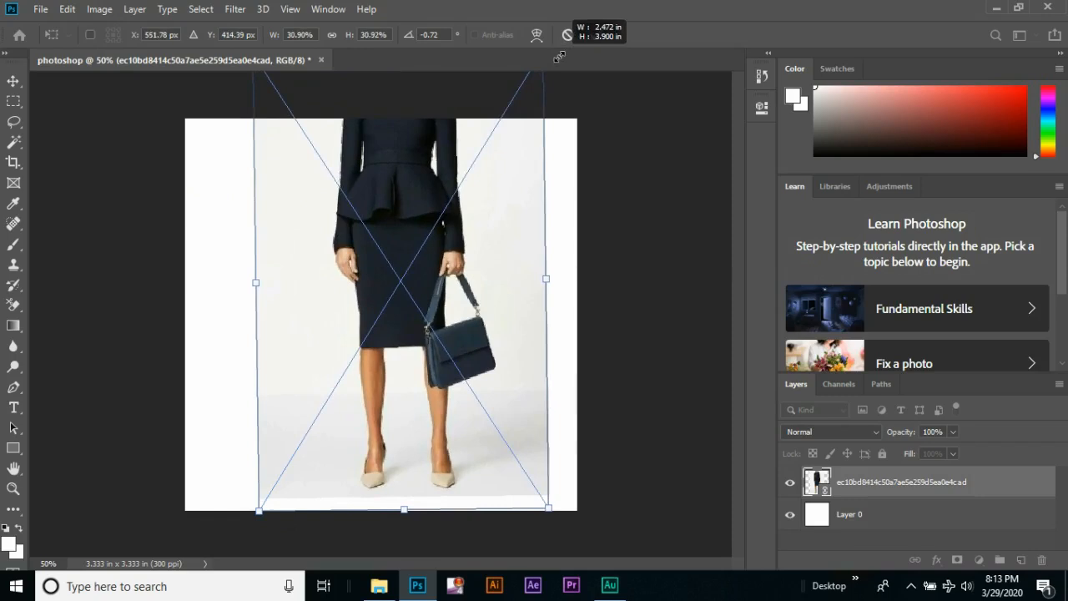
drag(558, 55, 525, 125)
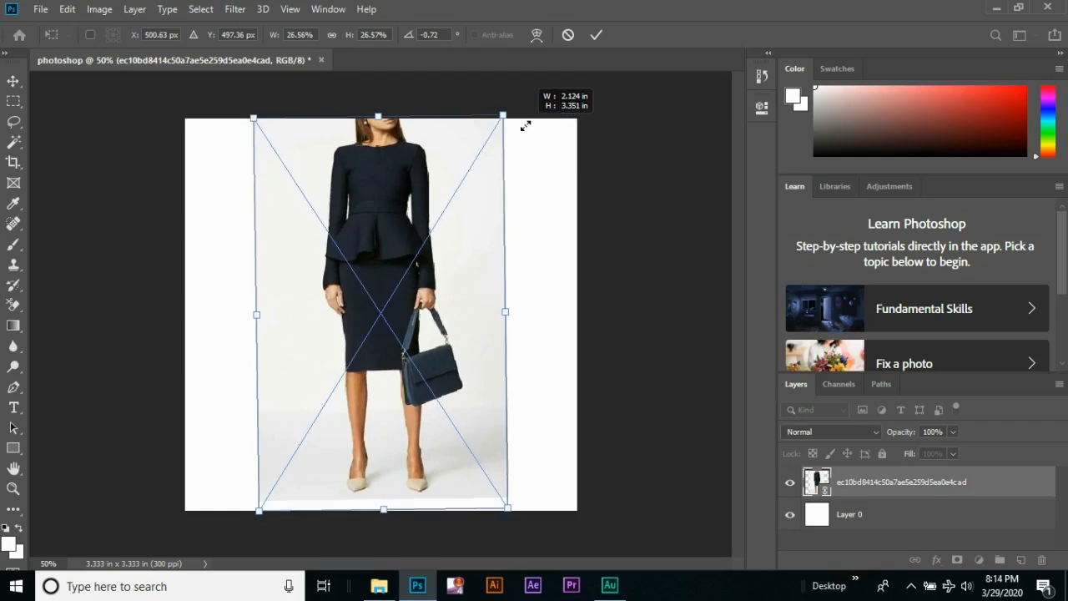
drag(525, 125, 513, 143)
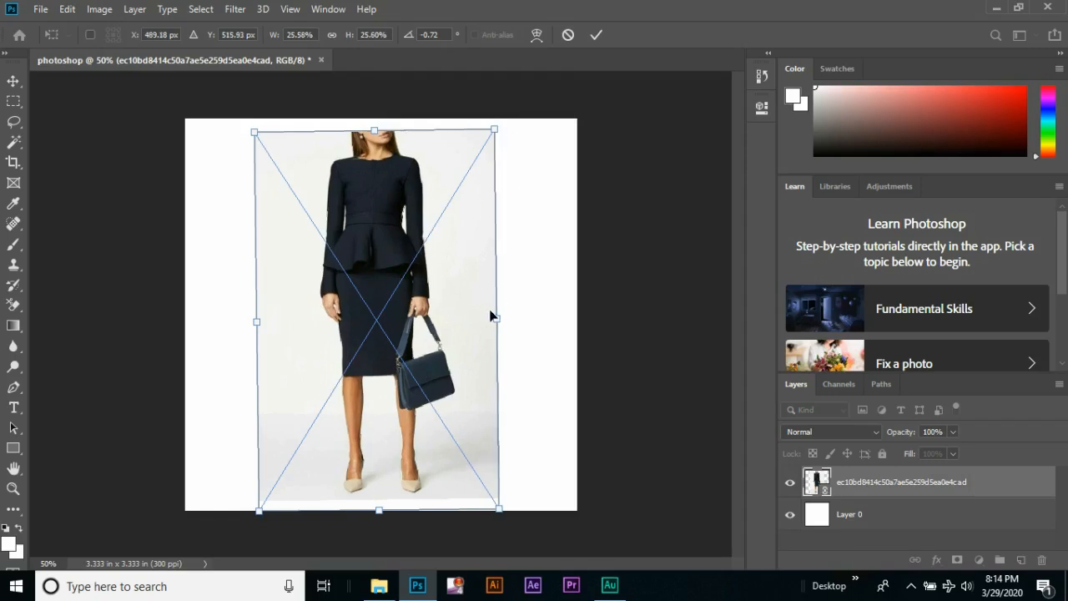
mouse_move(497, 319)
mouse_down()
mouse_move(546, 312)
mouse_move(490, 313)
mouse_move(493, 320)
mouse_up()
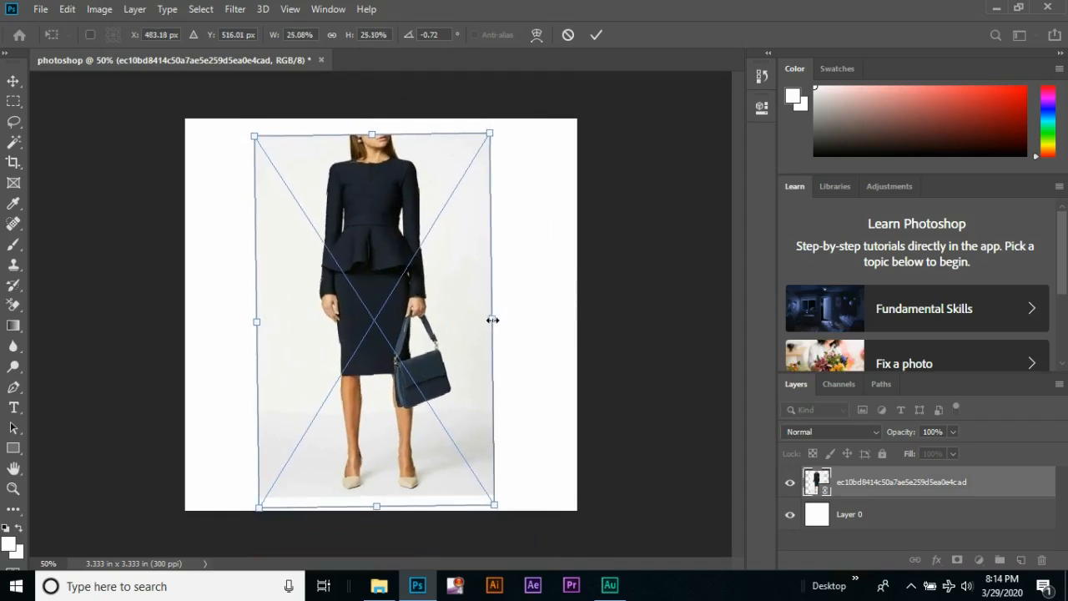
click(15, 90)
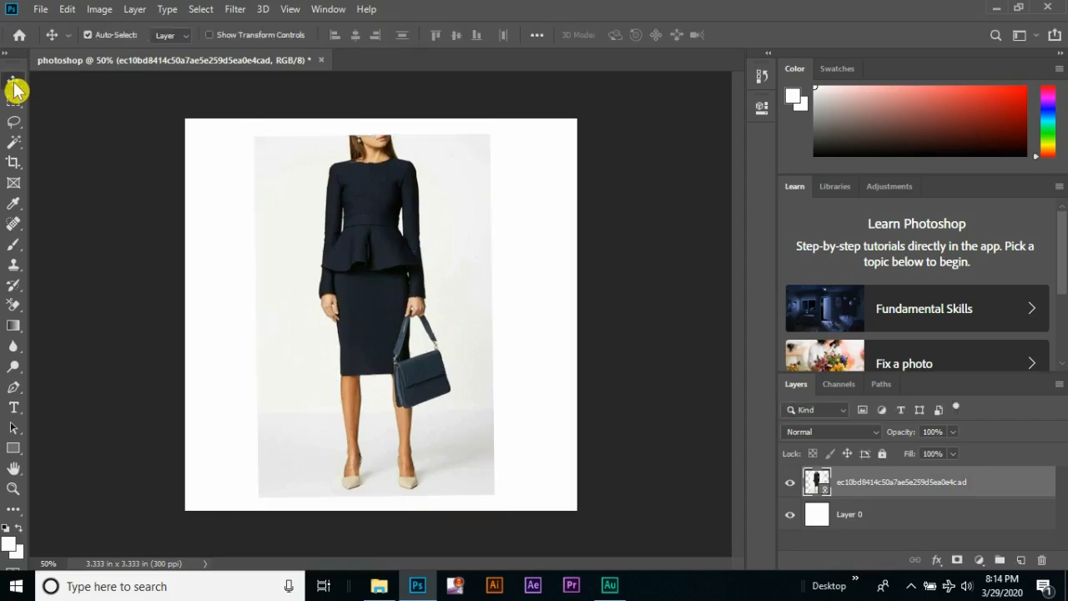
Look at the tools grouped with the Move tool, keeping the Move tool active
click(15, 90)
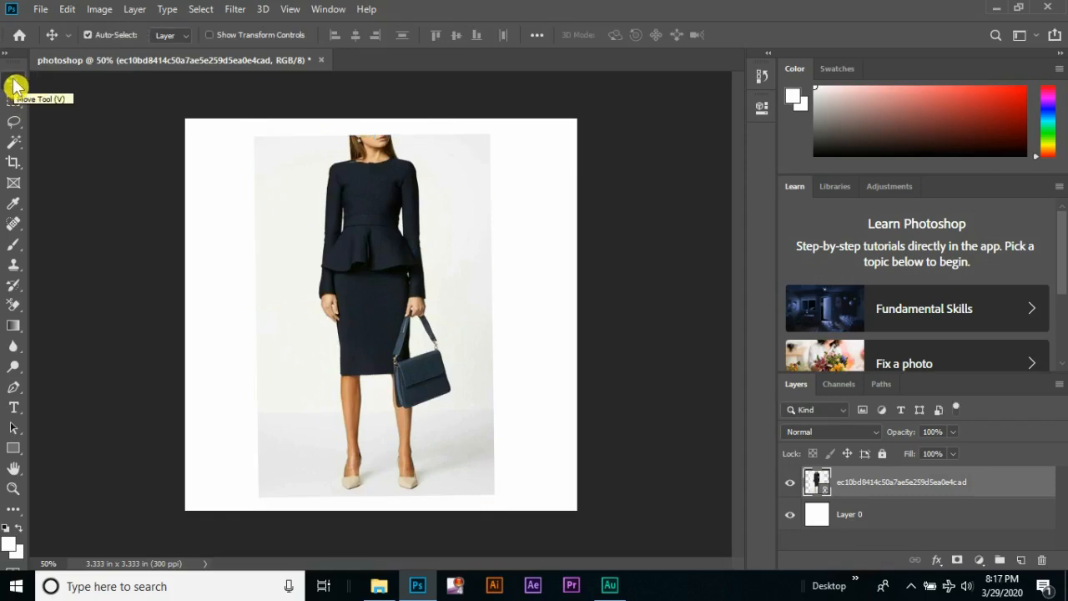
click(13, 84)
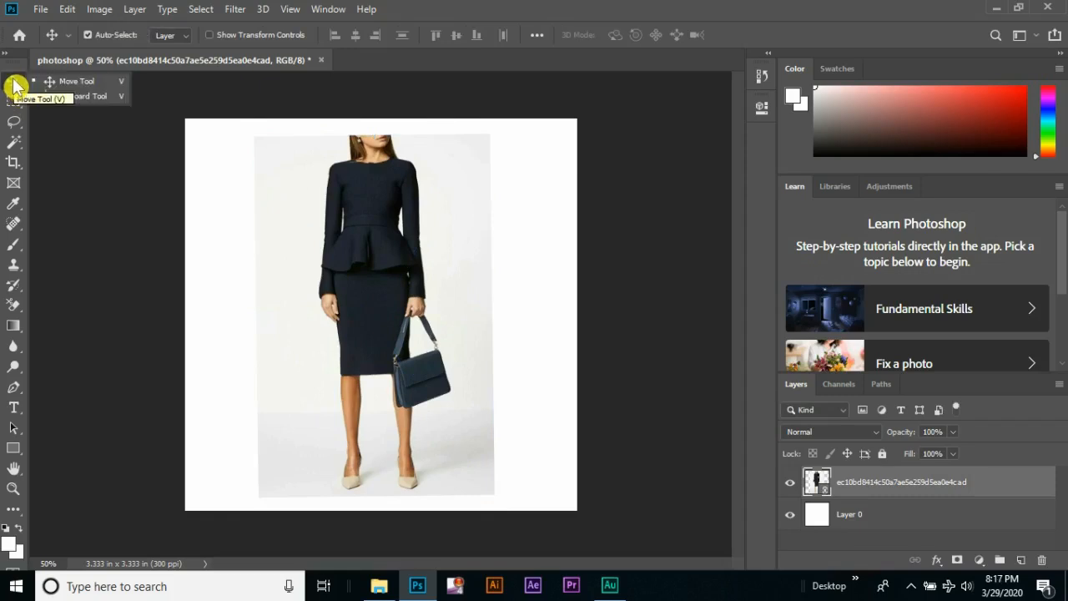
click(102, 89)
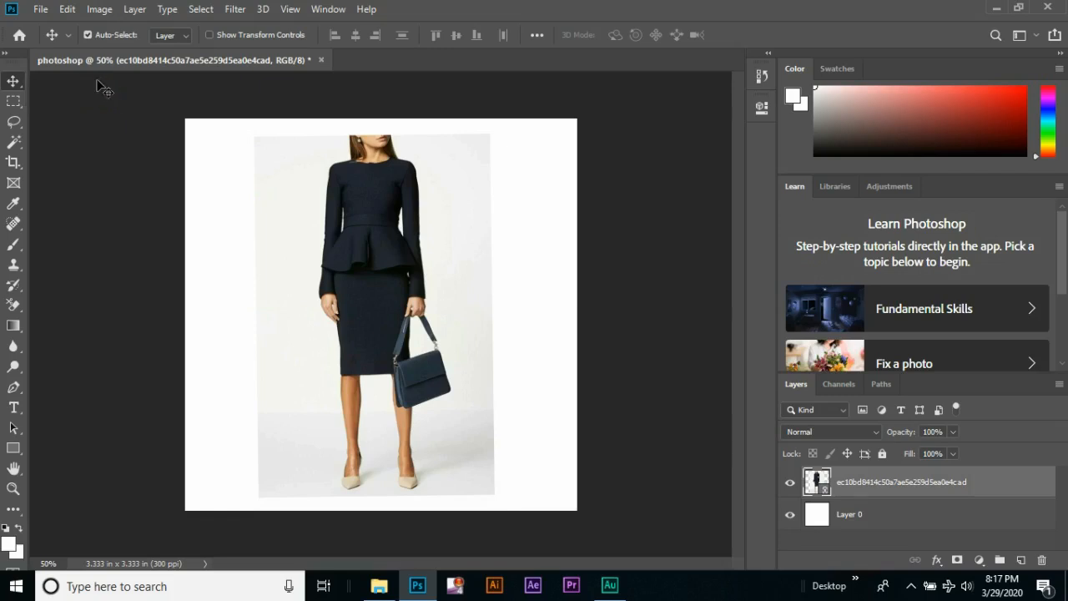
right_click(18, 88)
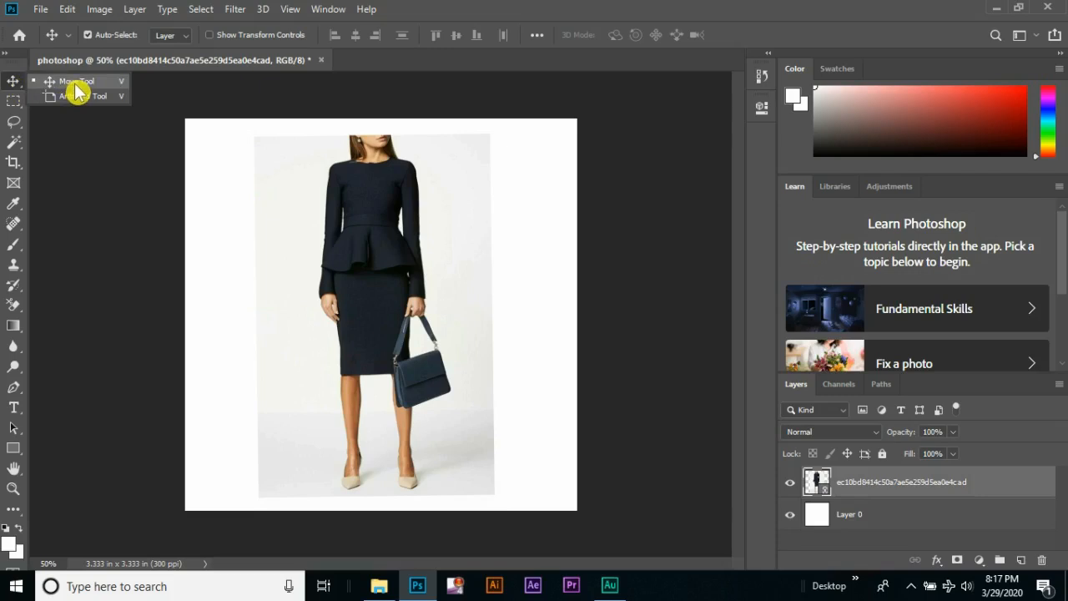
click(17, 82)
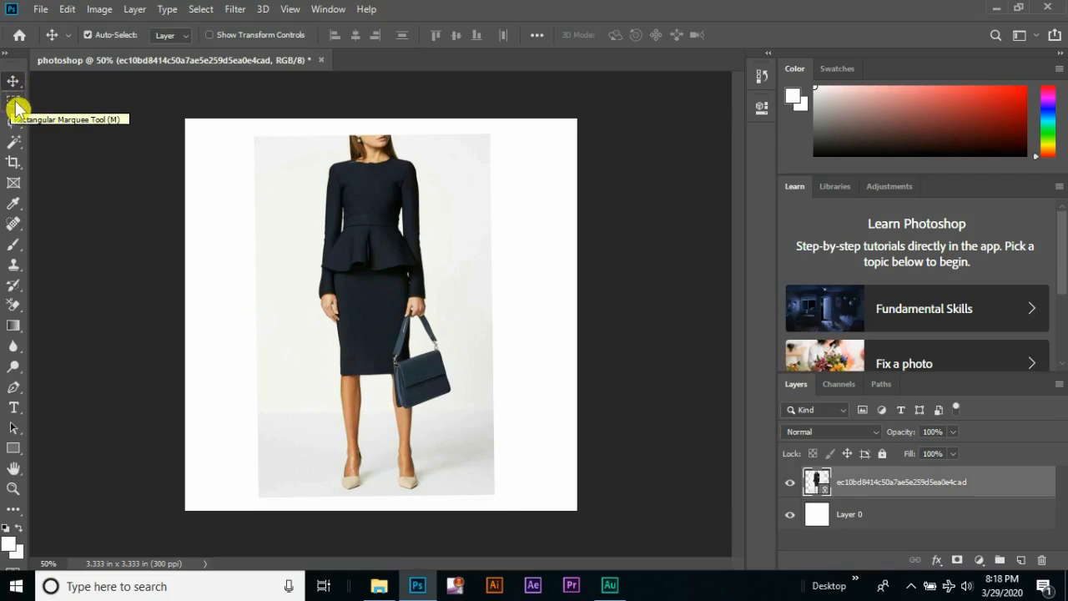
Copy a Rectangular Marquee selection of the outfit from neckline to skirt hem onto a new layer, and hide the placed image layer
click(16, 104)
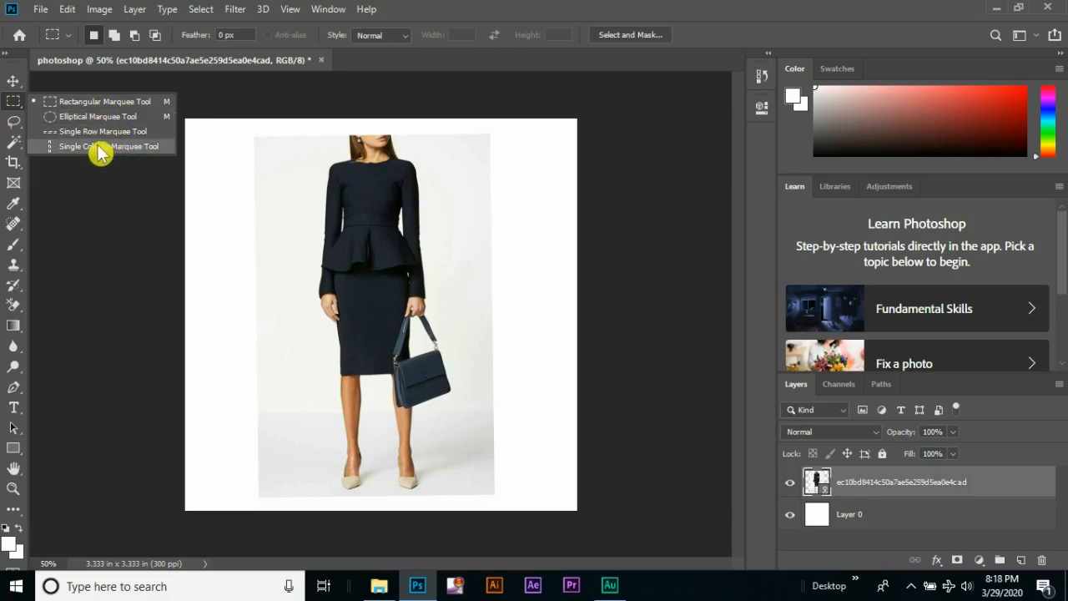
click(11, 110)
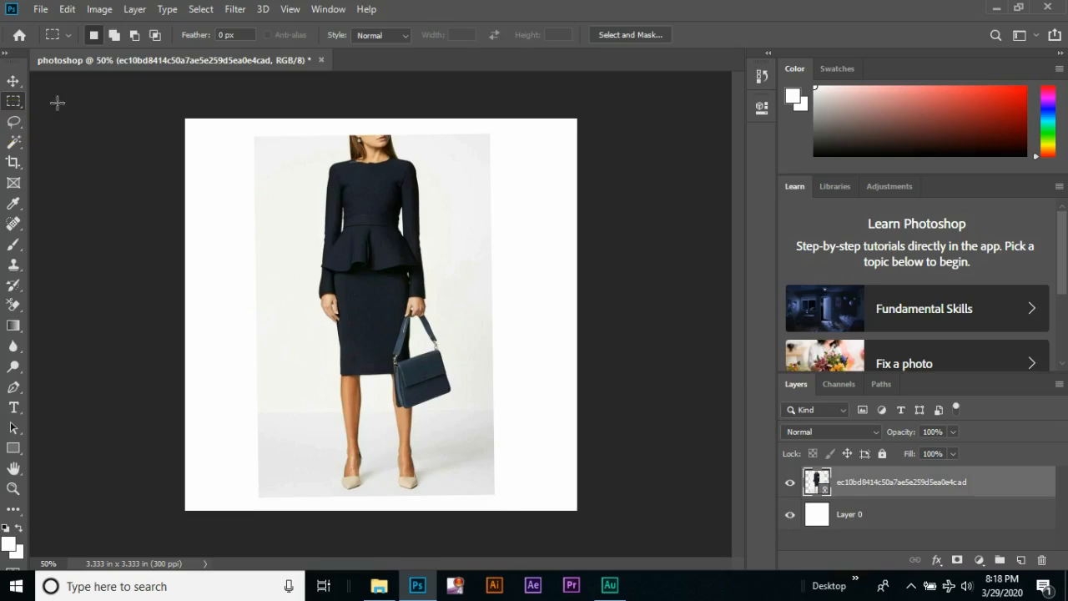
drag(281, 159, 476, 382)
key(ctrl+c)
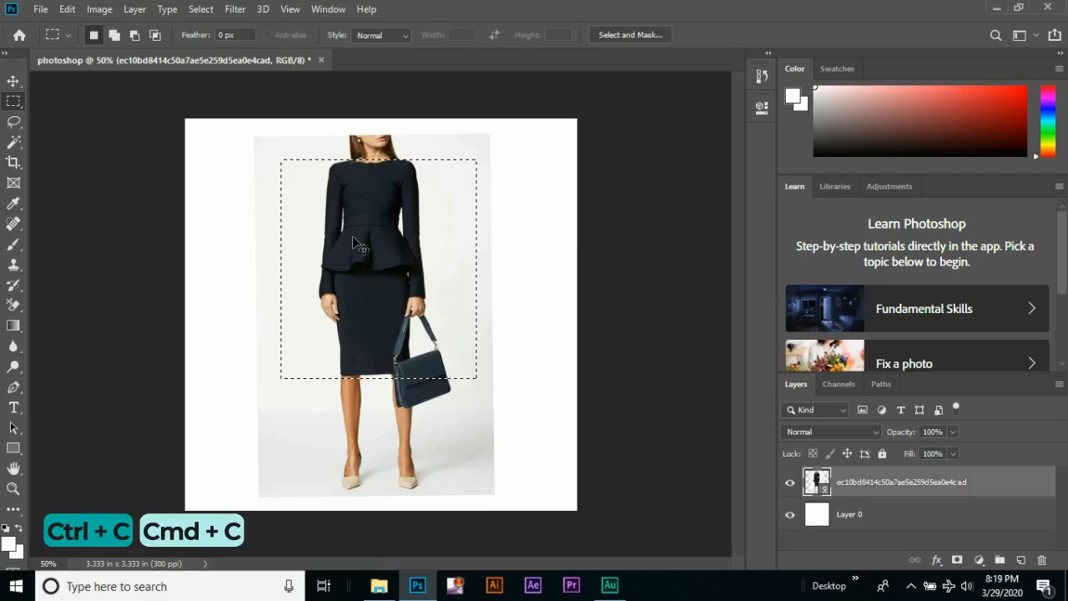
key(ctrl+v)
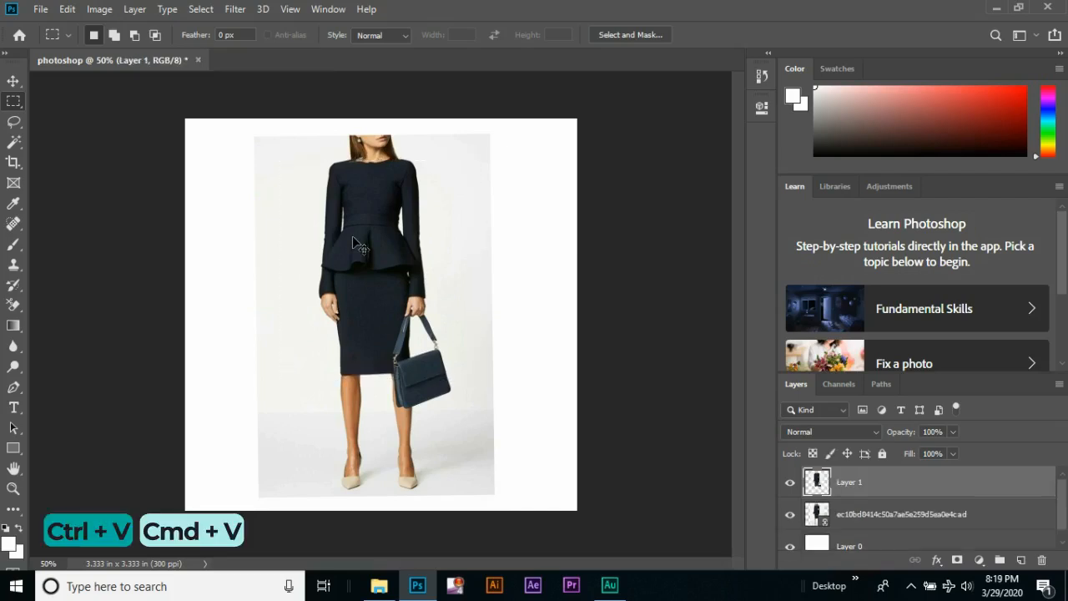
click(791, 519)
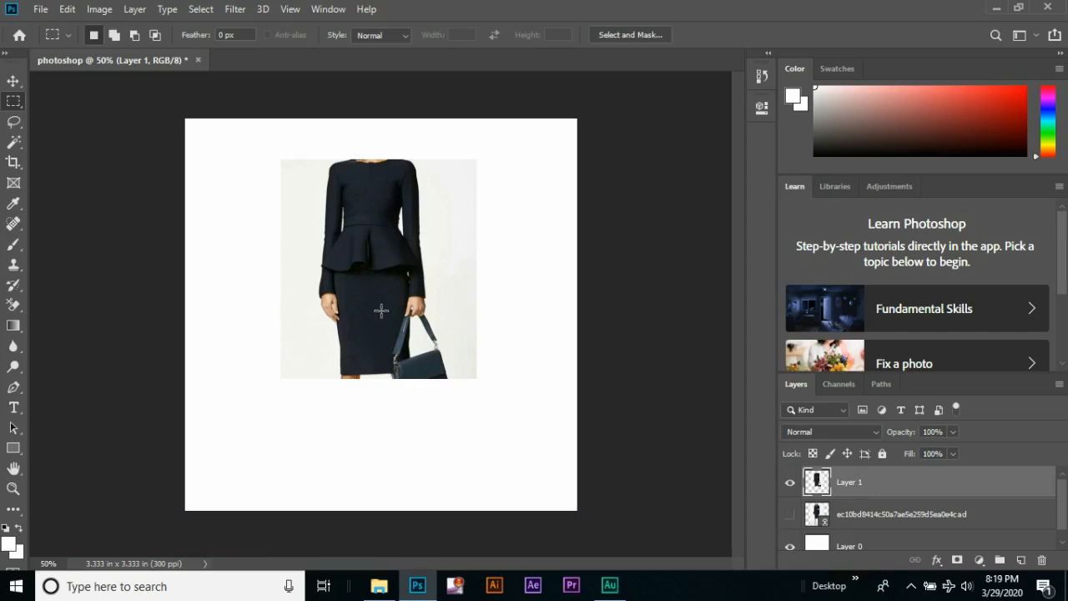
Copy an Elliptical Marquee selection around the outfit's waist onto a new layer, and hide the rectangular cut-out layer
right_click(14, 101)
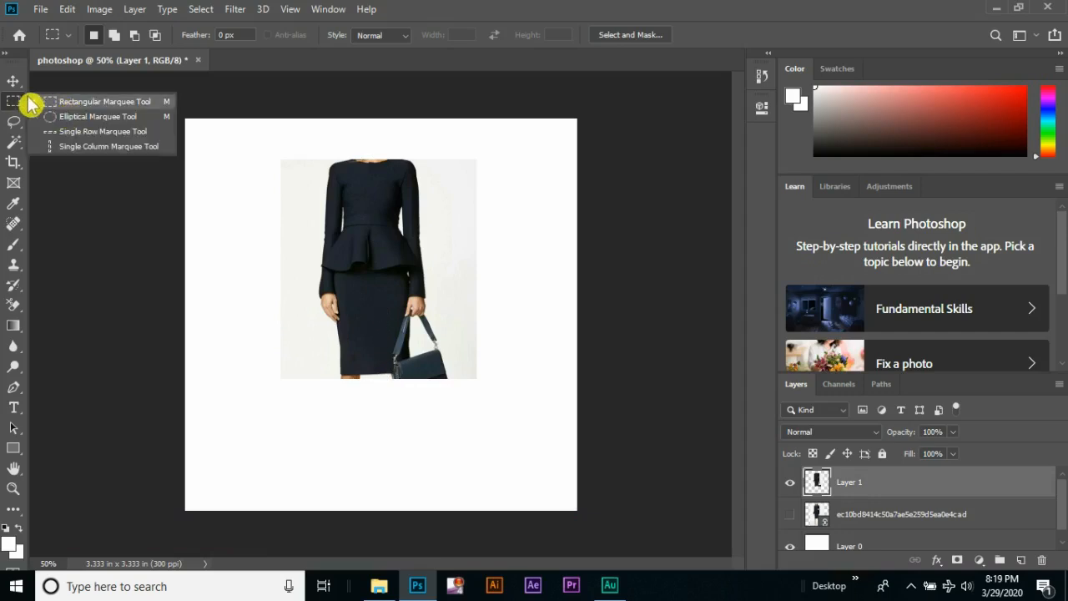
click(71, 116)
drag(332, 197, 409, 311)
key(ctrl+c)
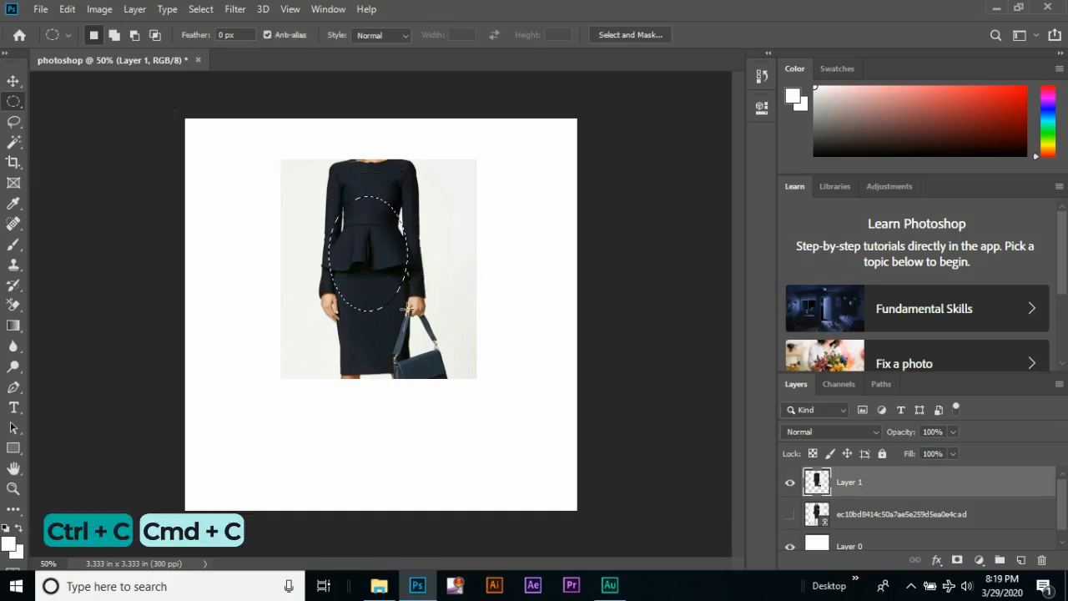
key(ctrl+v)
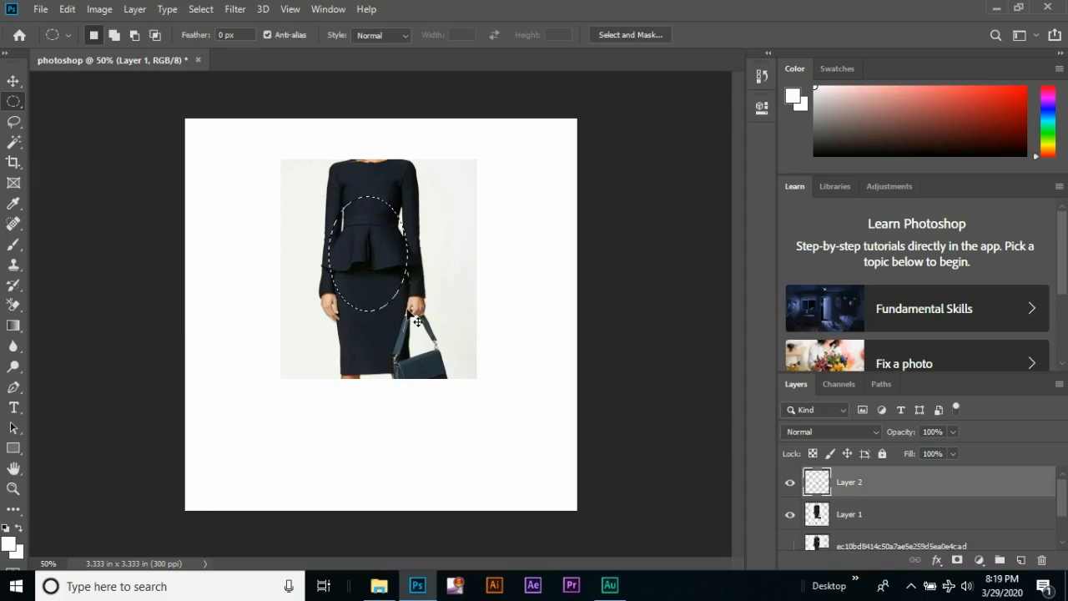
click(791, 514)
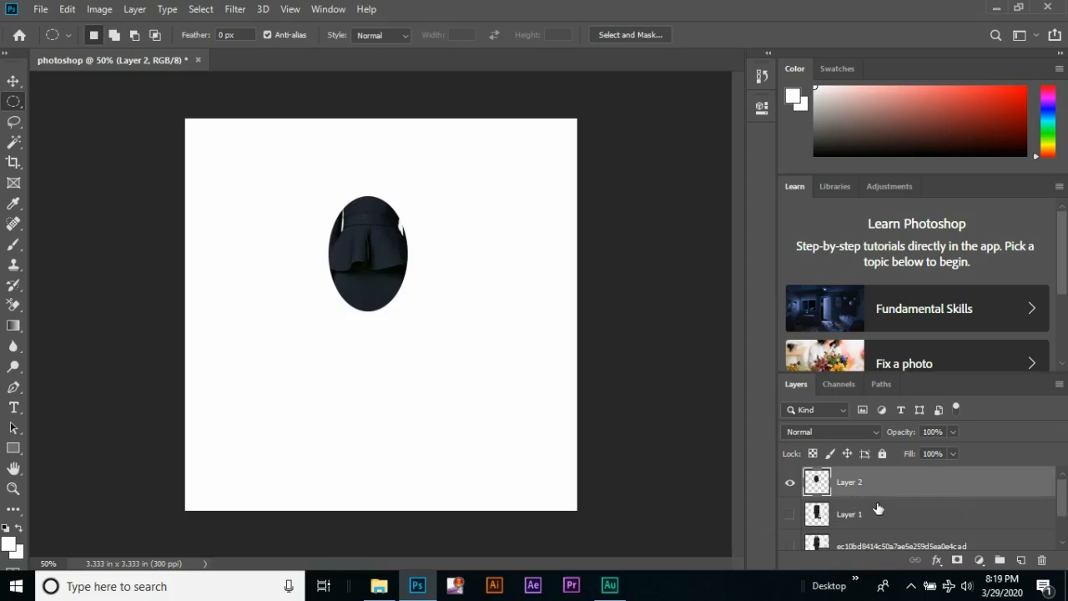
Delete the elliptical and rectangular cut-out layers and show the placed image layer again
key(Delete)
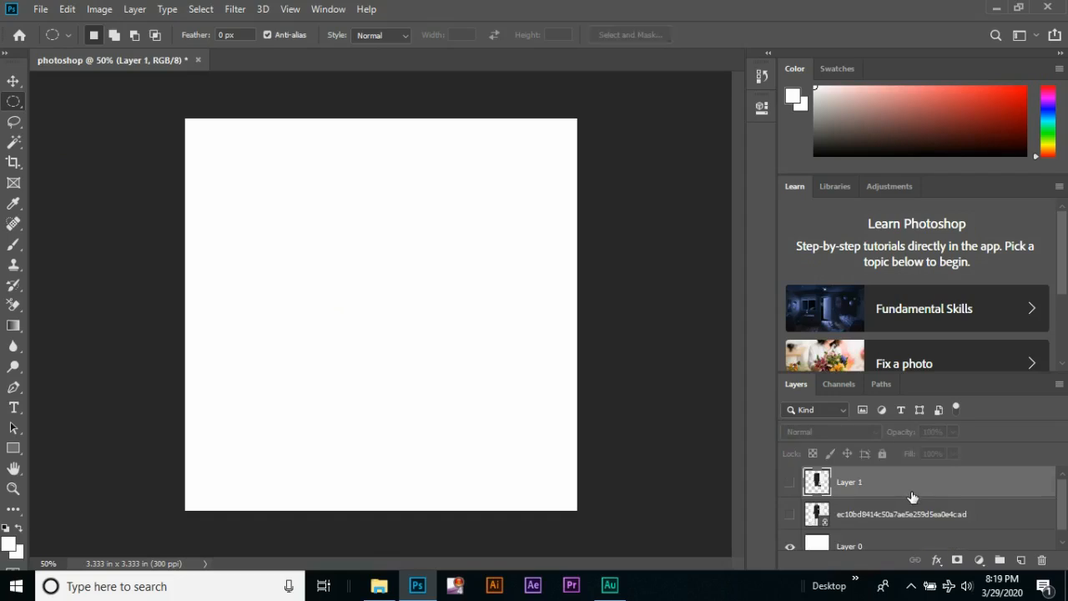
key(Delete)
click(791, 485)
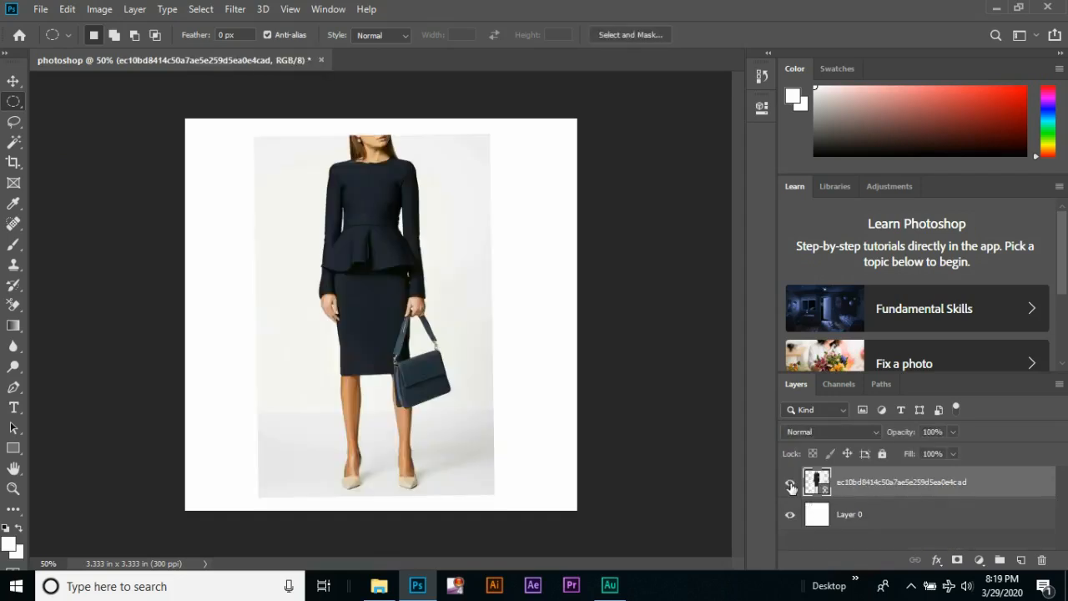
Copy a freehand Lasso selection around the outfit's waist onto a new layer, and hide the placed image layer
click(15, 123)
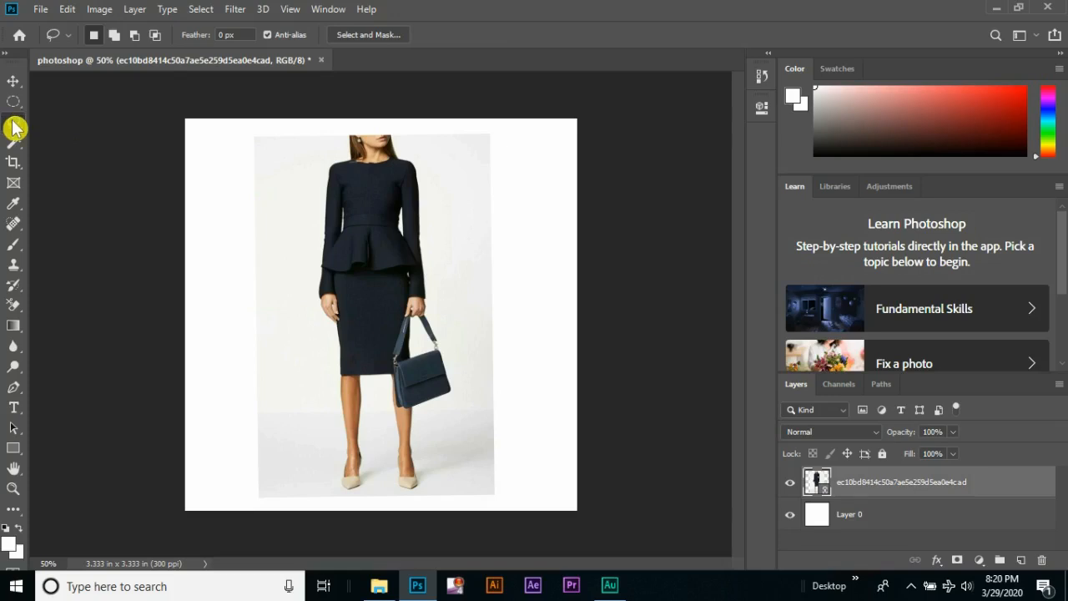
right_click(15, 128)
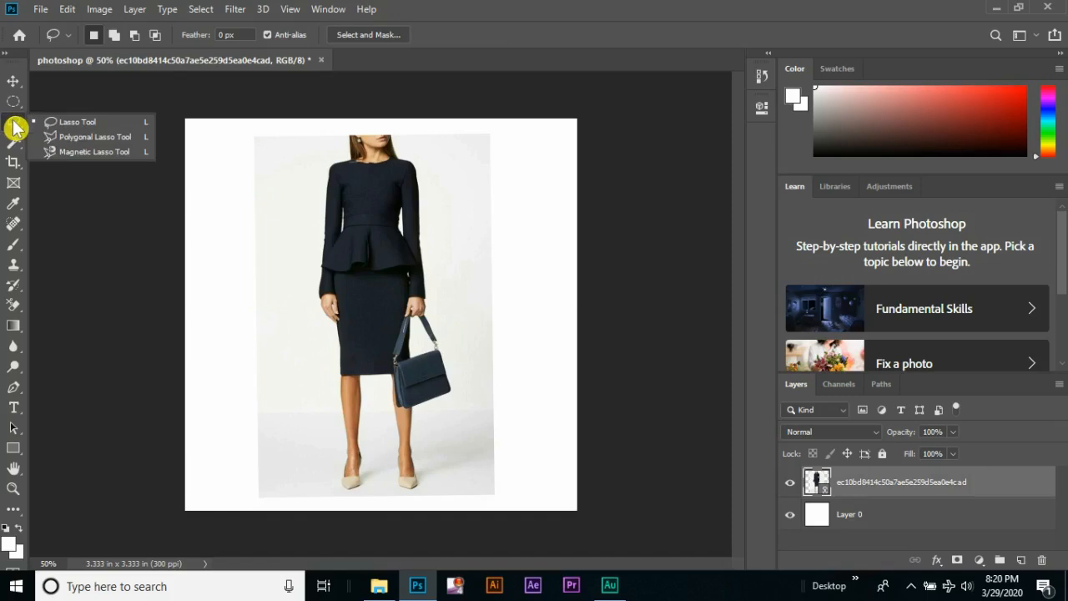
click(106, 125)
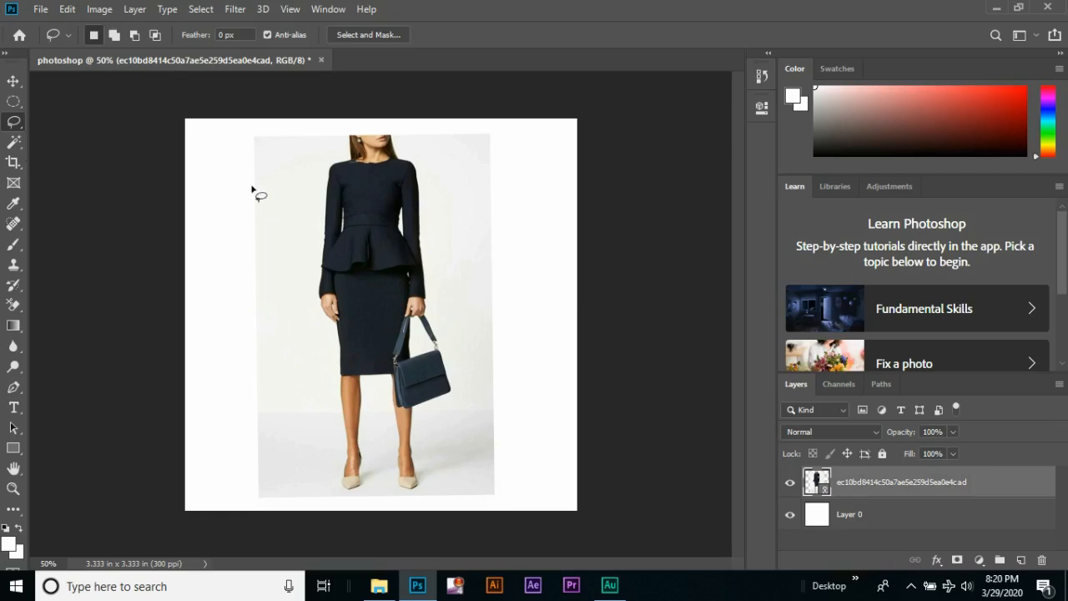
mouse_move(337, 199)
mouse_down()
mouse_move(391, 208)
mouse_move(410, 264)
mouse_move(392, 307)
mouse_move(356, 312)
mouse_move(333, 285)
mouse_move(327, 230)
mouse_move(349, 203)
mouse_up()
key(ctrl+c)
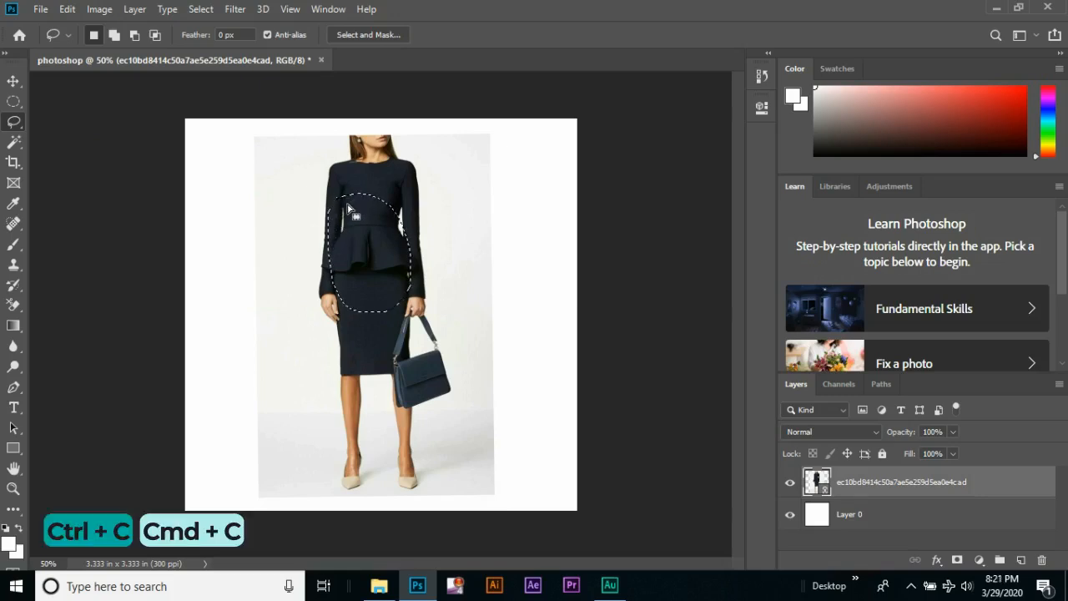
key(ctrl+v)
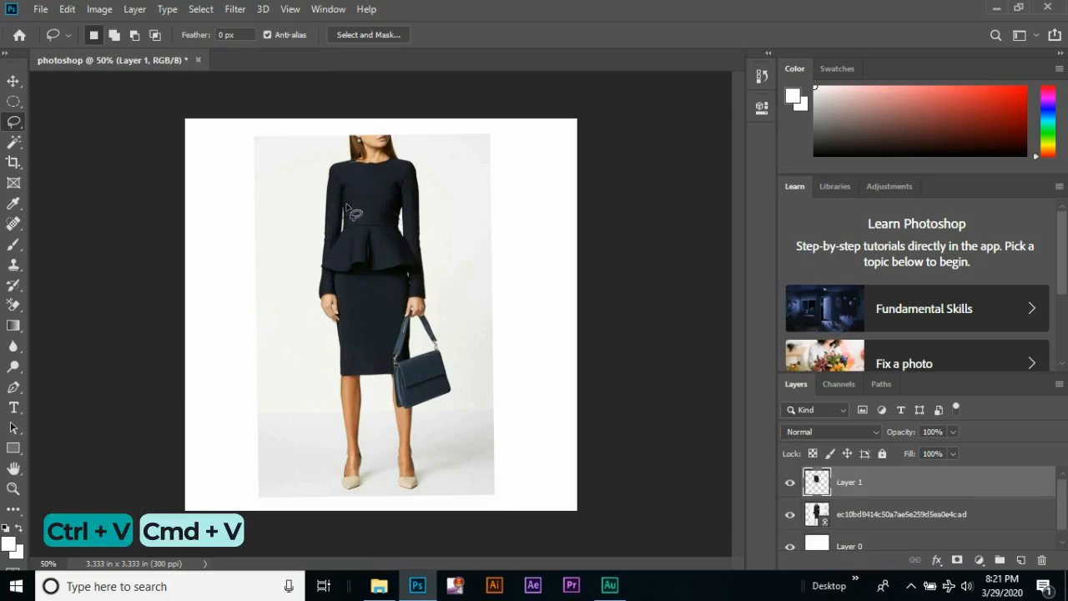
click(791, 515)
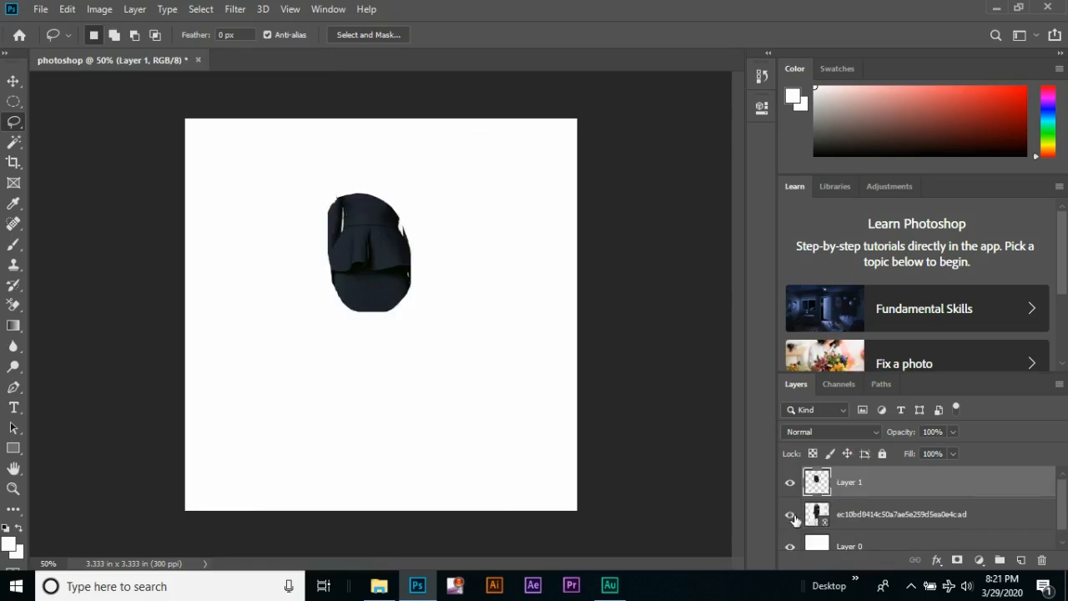
Show the placed image layer again and delete the Lasso cut-out layer
click(791, 515)
key(Delete)
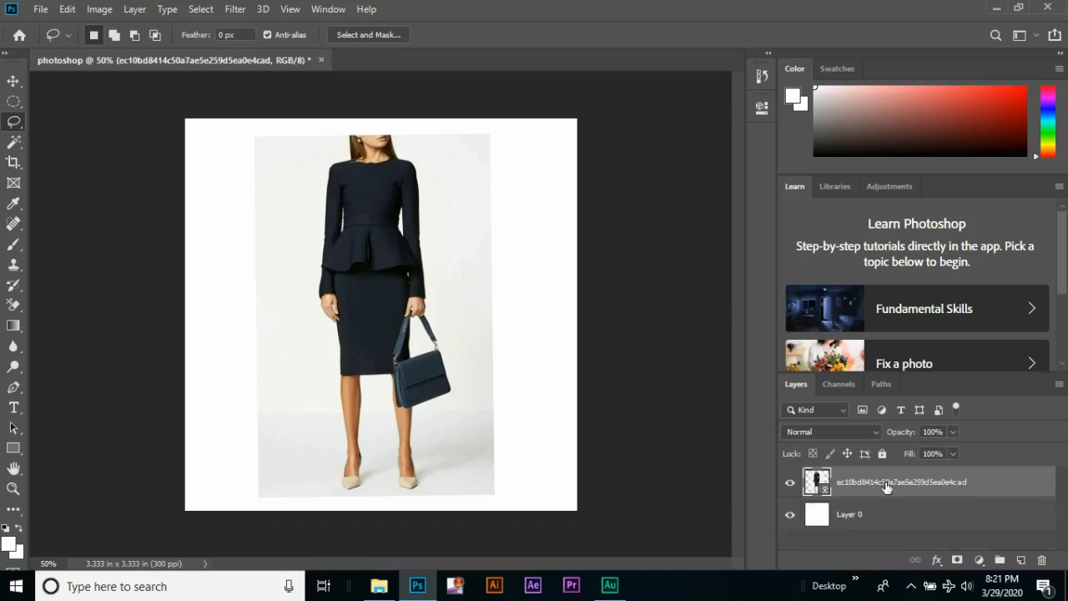
Copy a Quick Selection of the whole navy outfit onto a new layer, and hide the placed image layer
click(14, 147)
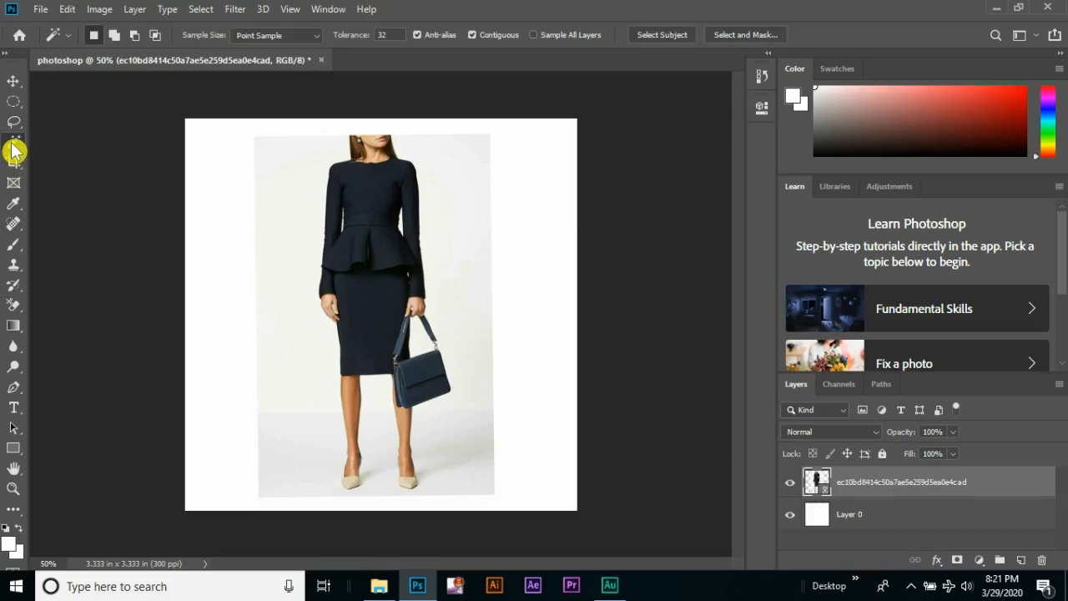
right_click(14, 149)
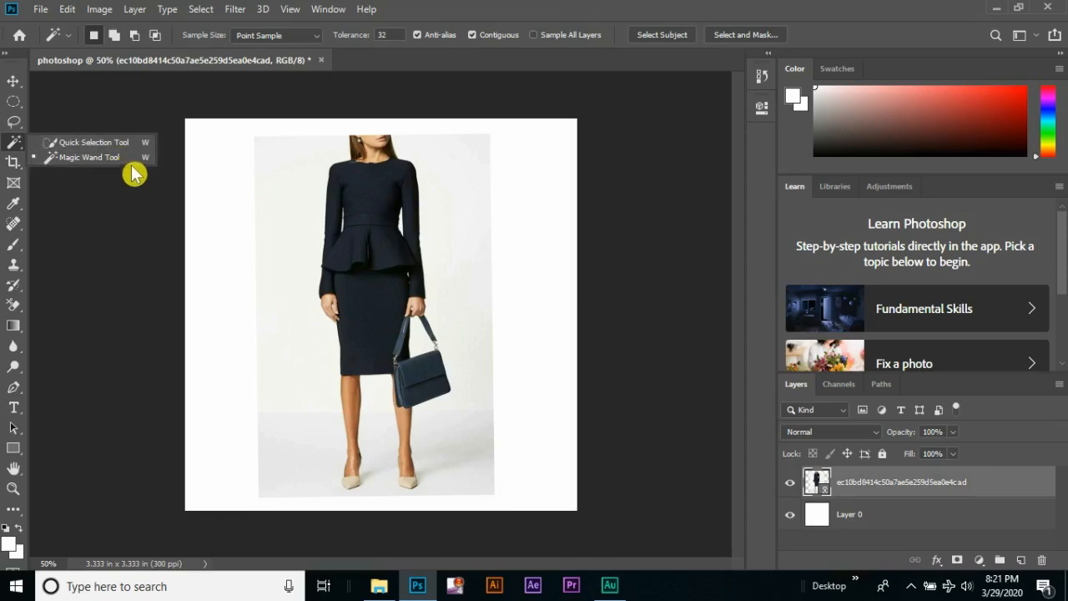
click(31, 142)
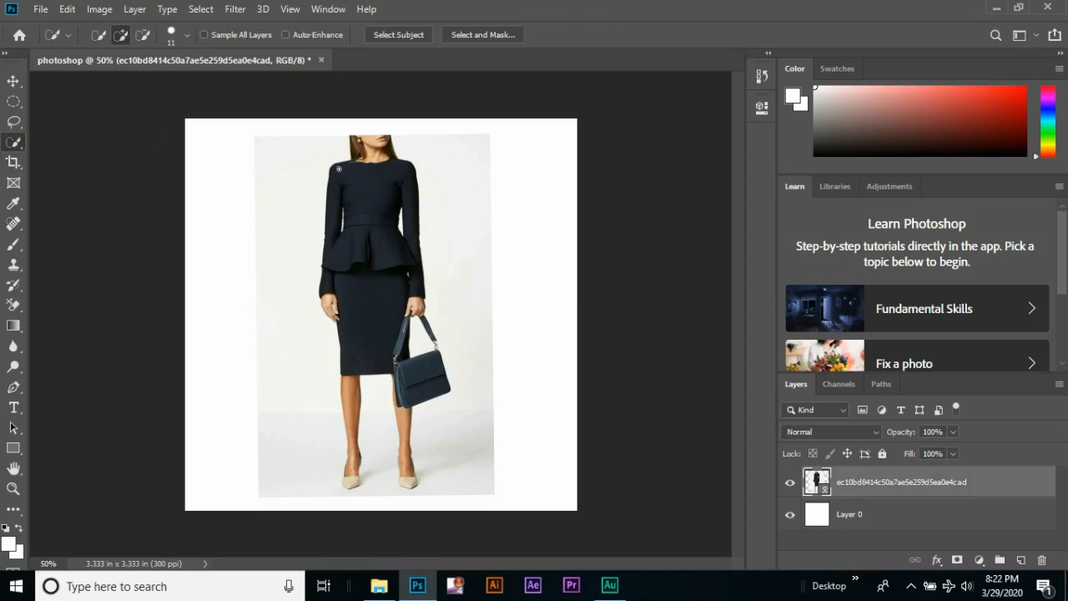
click(361, 203)
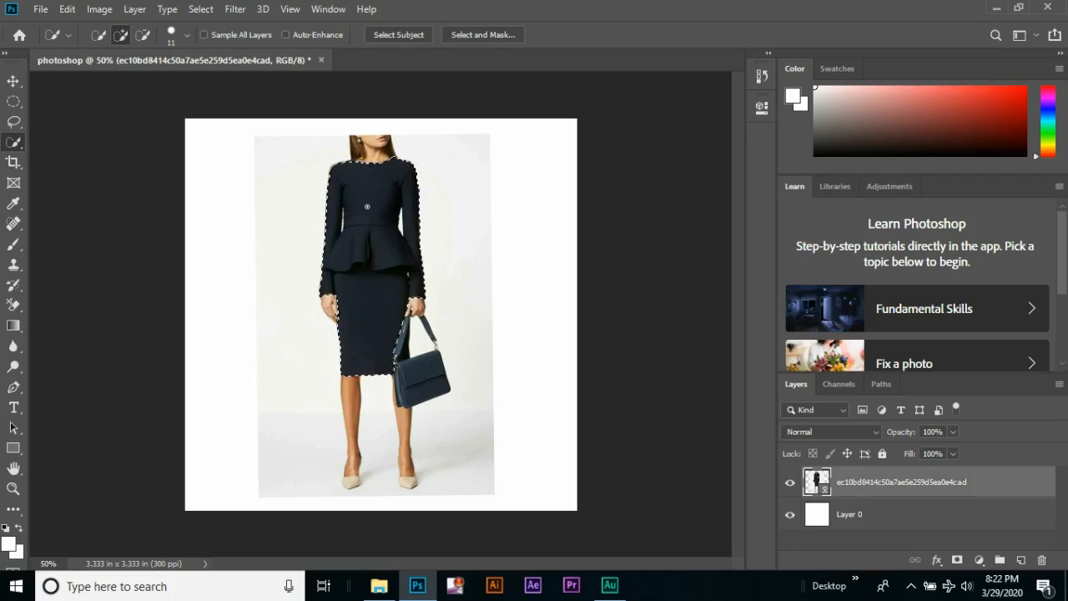
key(ctrl+c)
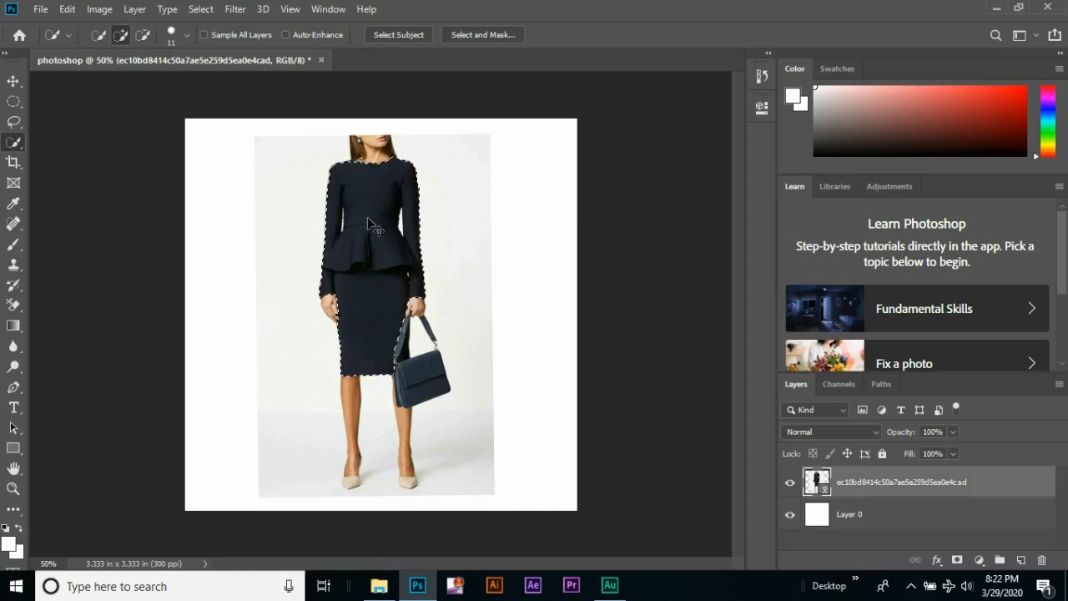
key(ctrl+v)
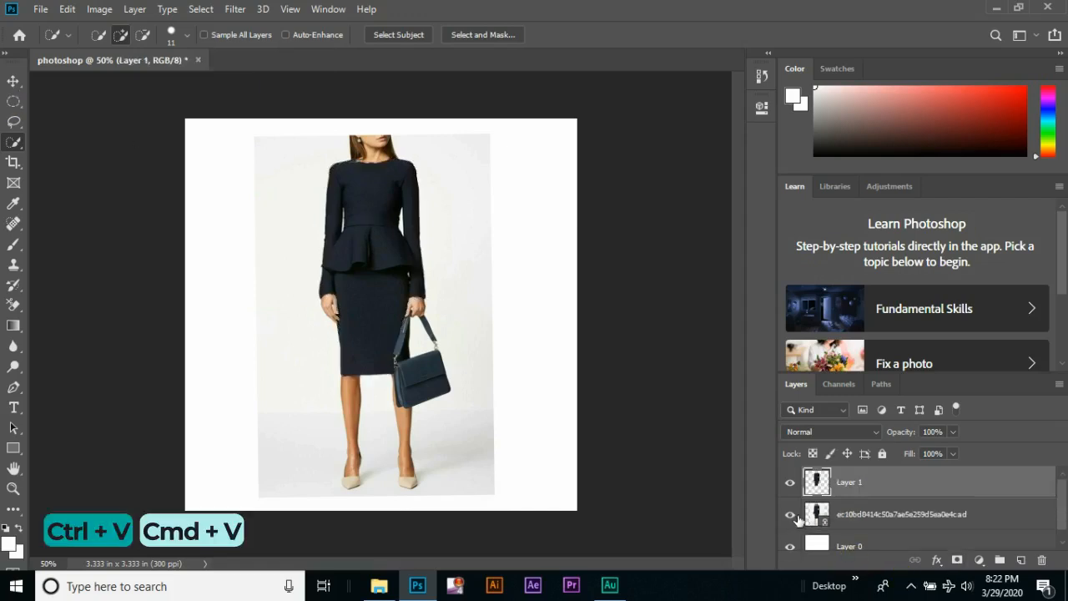
click(791, 515)
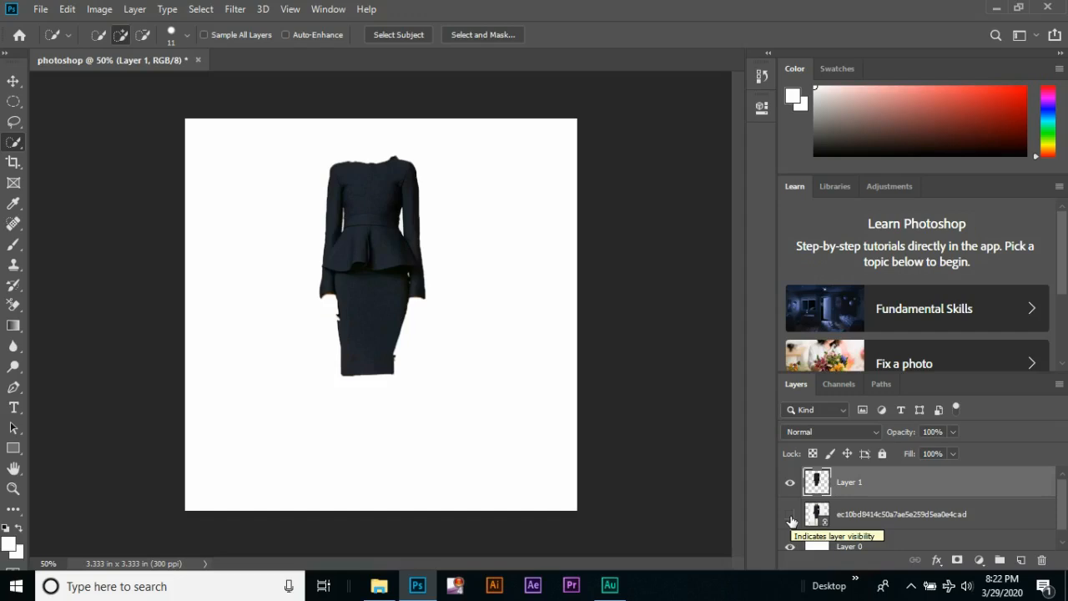
Make the placed image visible again and delete the Quick Selection cut-out layer
click(791, 521)
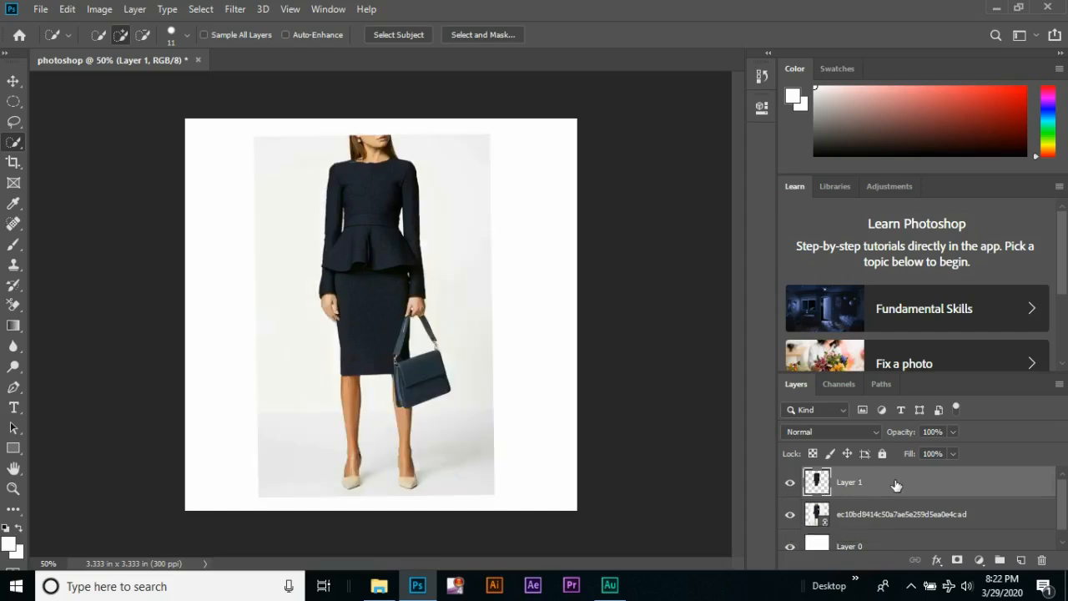
key(Delete)
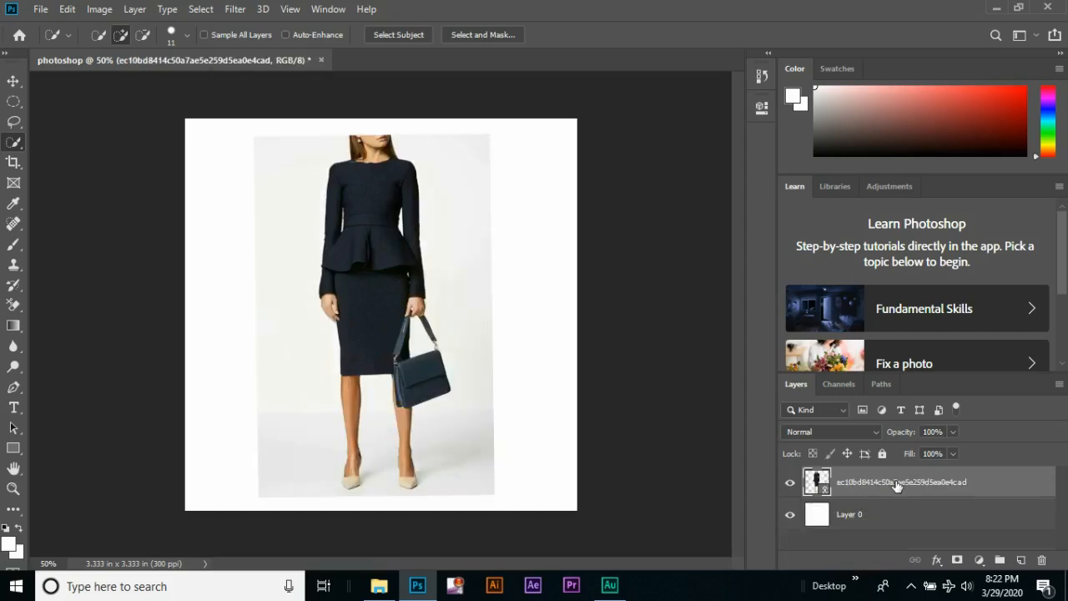
Try cropping the canvas to the area with the skirt, handbag and shoes, and undo the crop
click(15, 167)
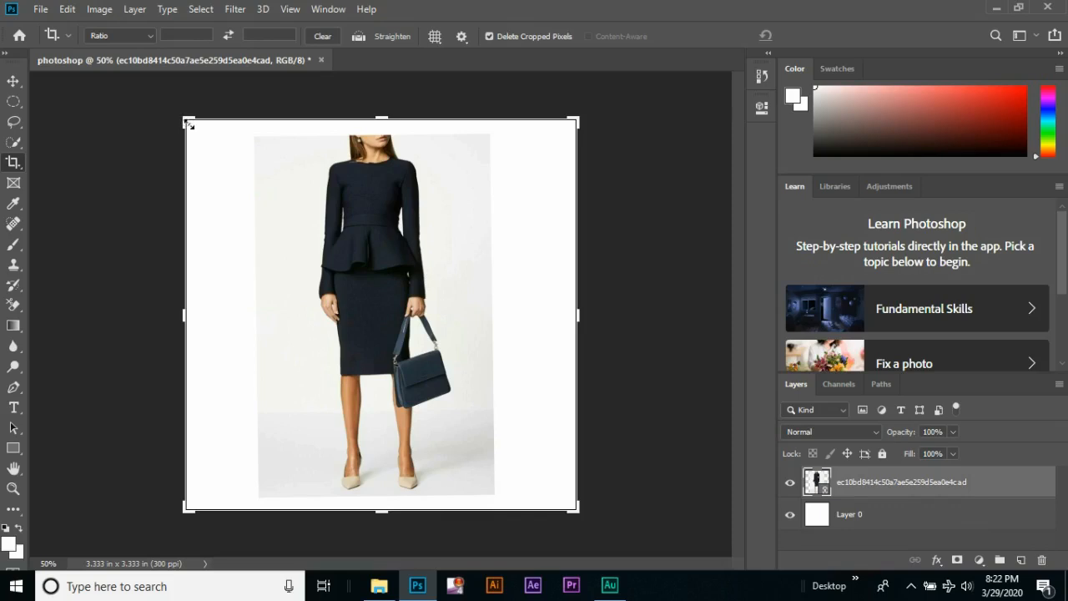
drag(184, 117, 235, 205)
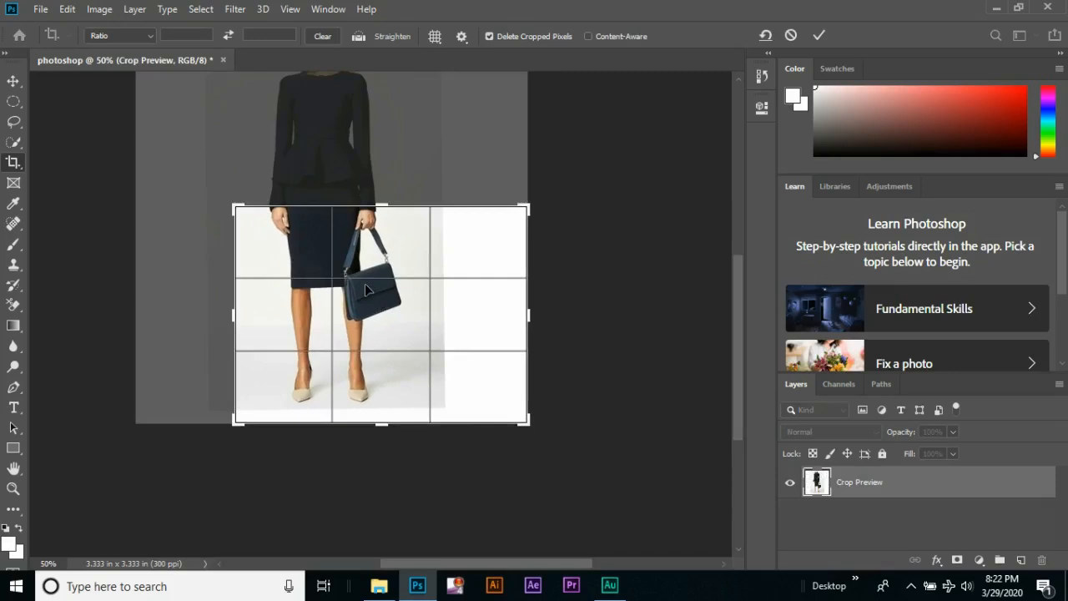
key(Return)
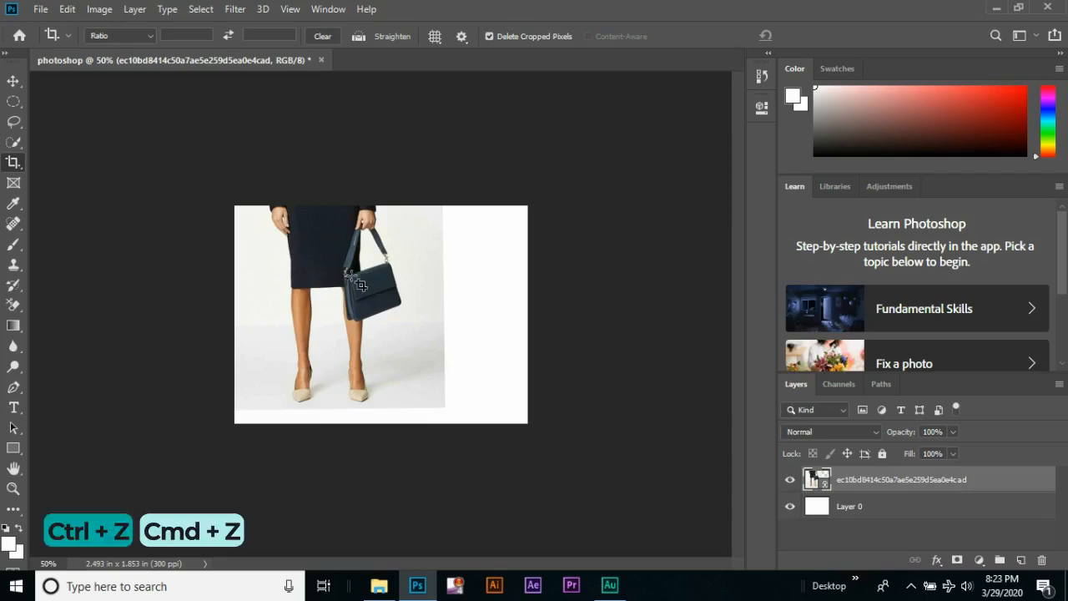
key(ctrl)
key(ctrl+z)
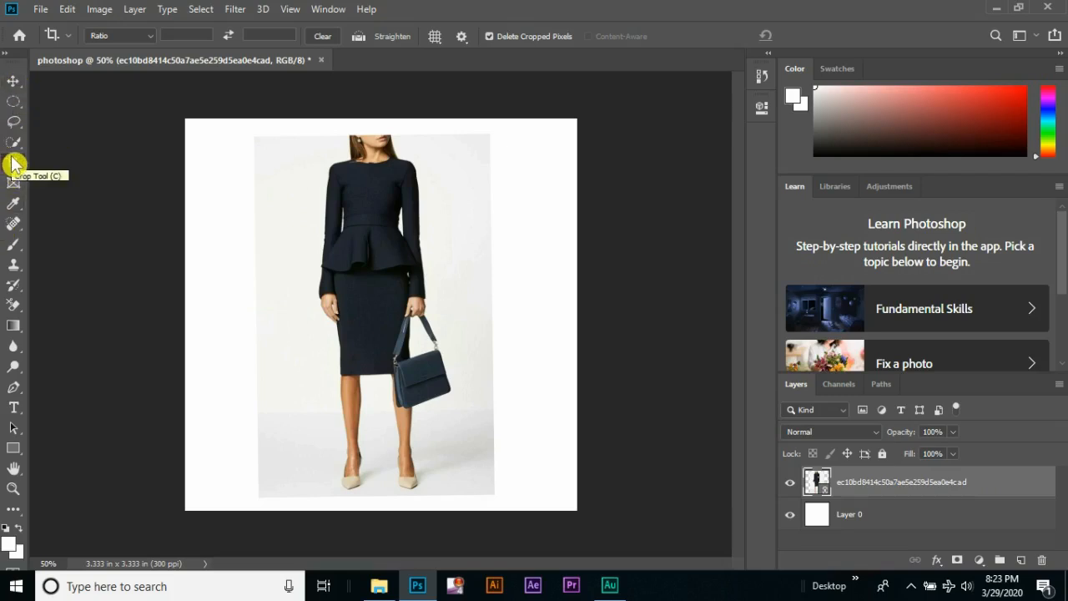
Add the horizontal text "FIRST CLASS" across the model's lower legs
click(15, 409)
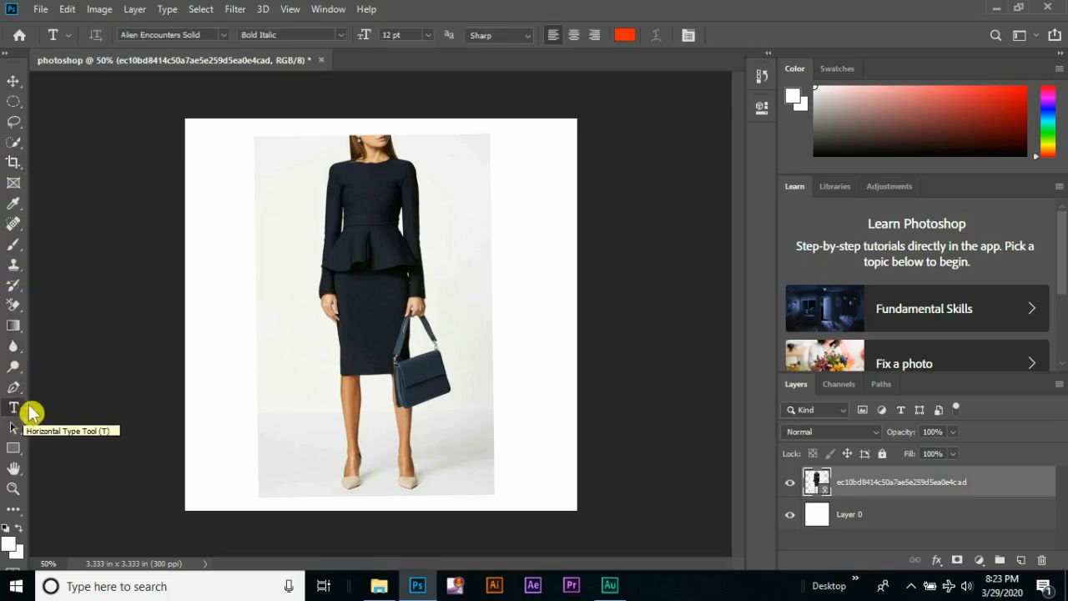
click(261, 410)
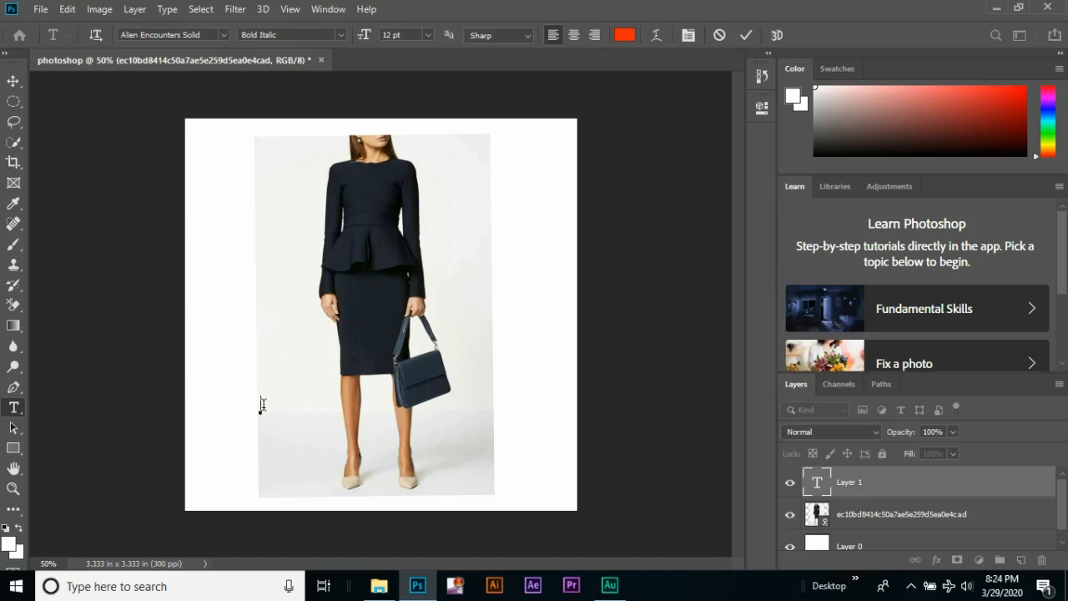
text(FIRST CLASS)
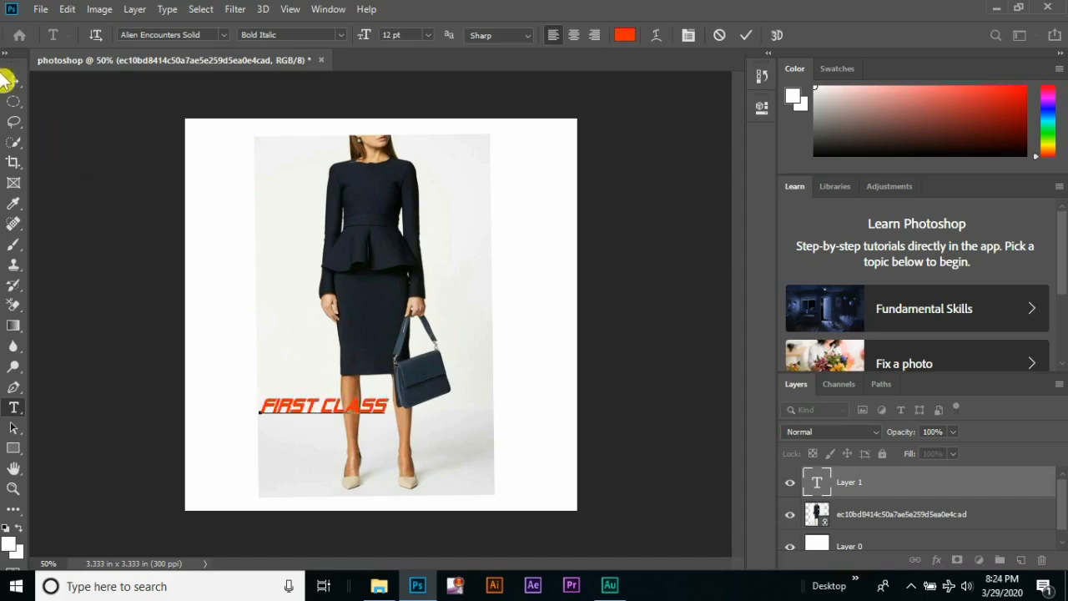
Commit the text and move it down over the model's shoes with the Move tool
click(5, 80)
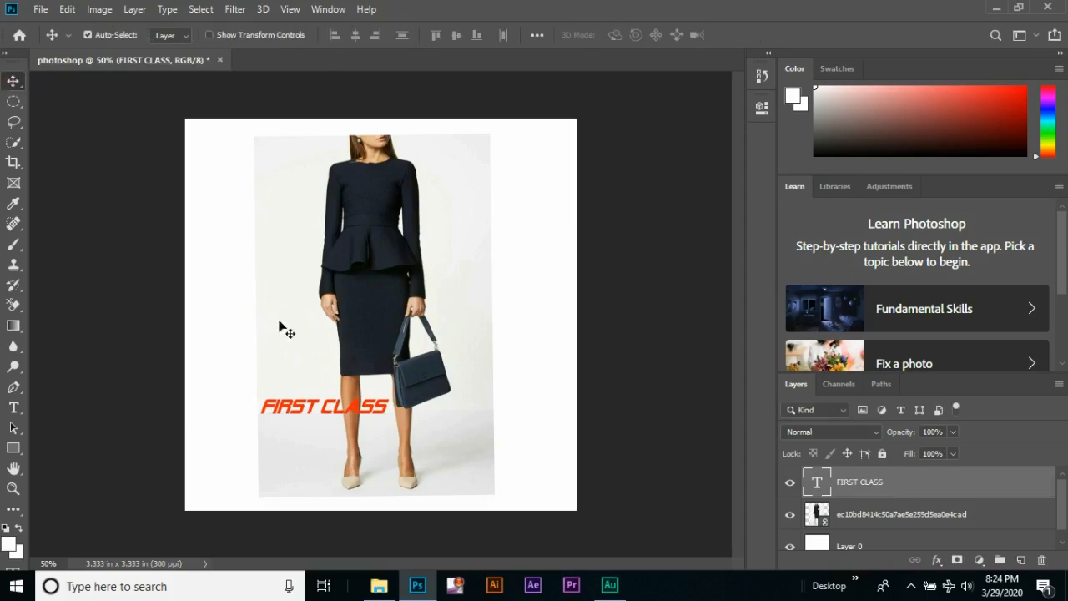
click(13, 84)
drag(307, 415, 362, 484)
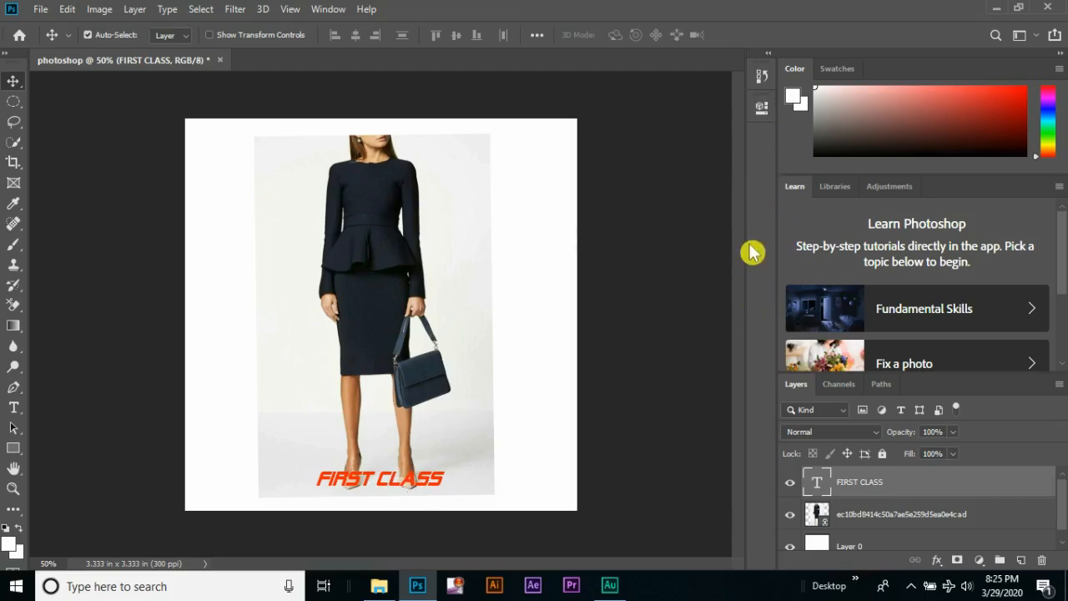
Display the Character settings for the FIRST CLASS text
click(329, 10)
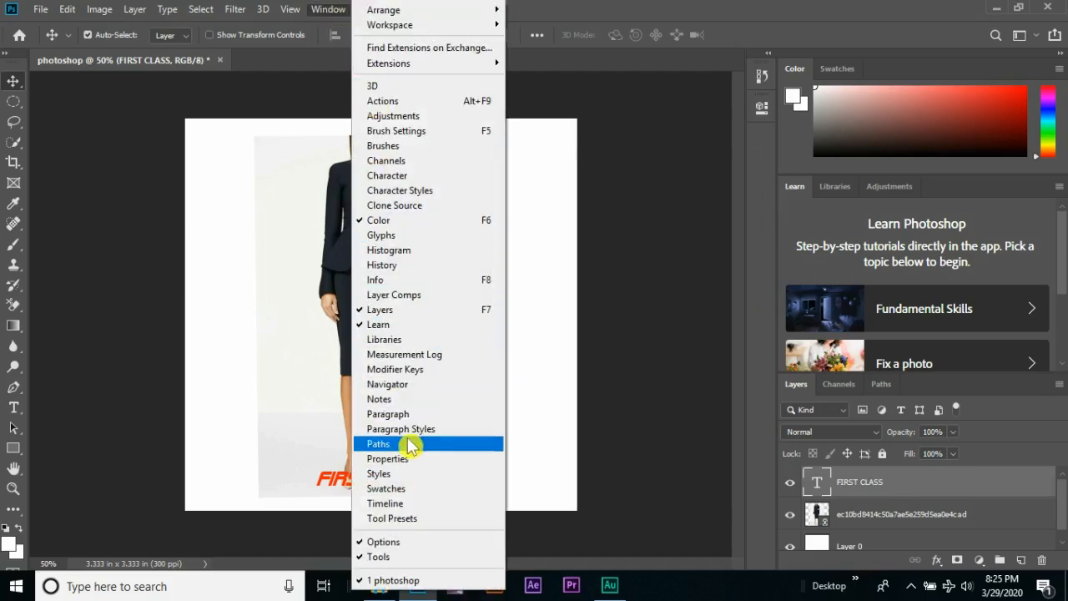
click(389, 176)
click(724, 146)
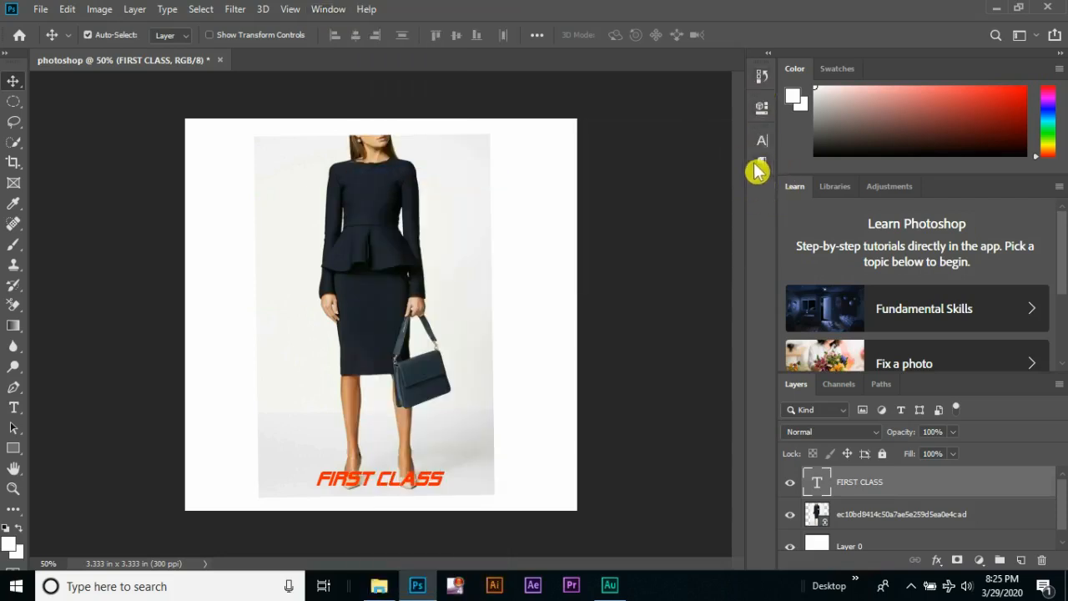
click(325, 10)
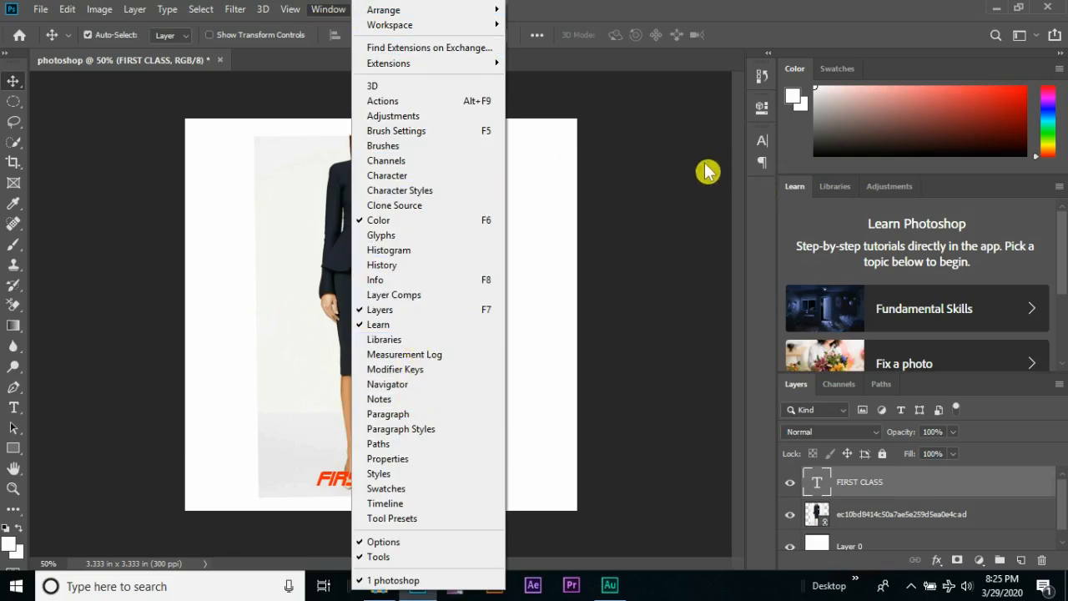
click(345, 10)
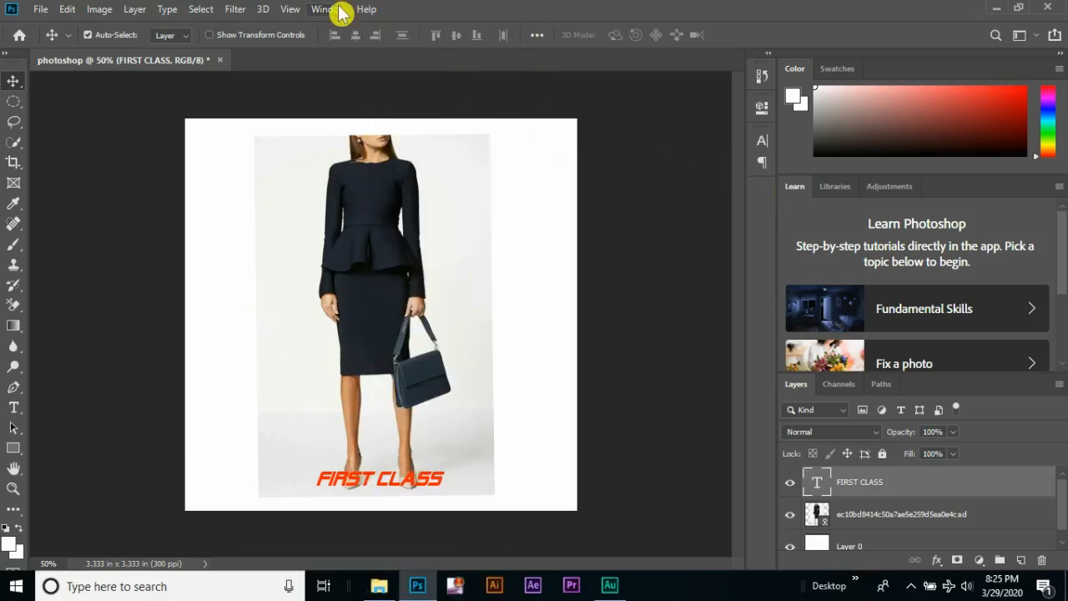
click(762, 148)
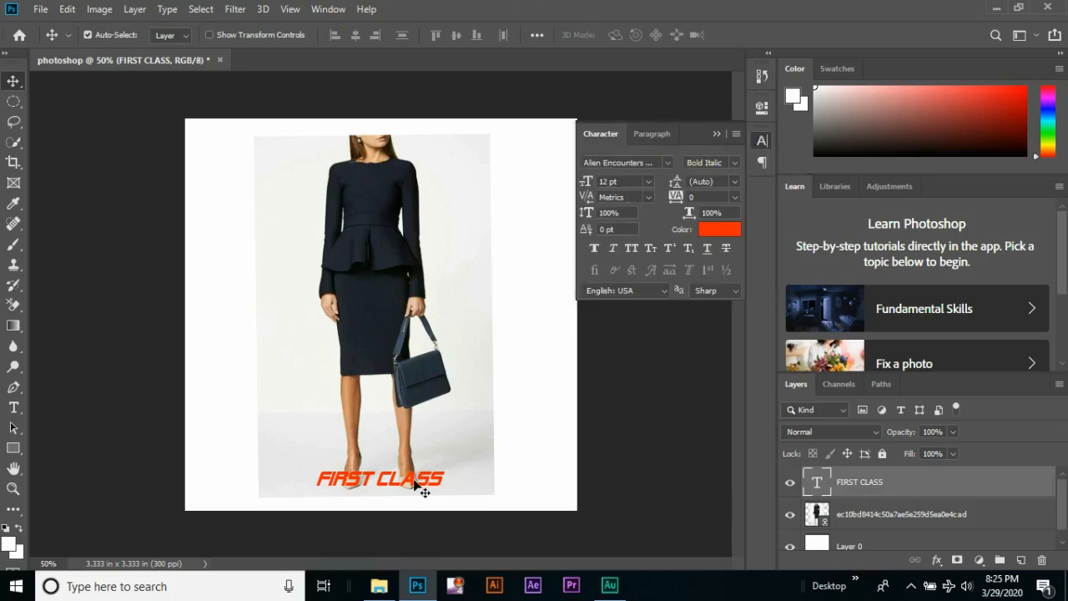
Change the FIRST CLASS text color to turquoise, #03fbd5
click(720, 229)
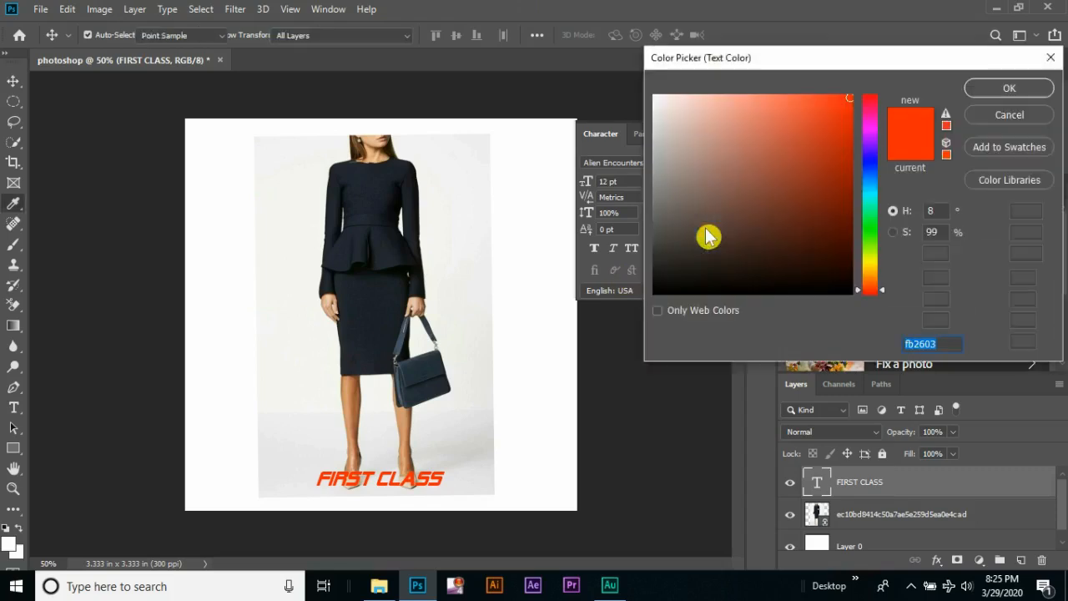
click(869, 200)
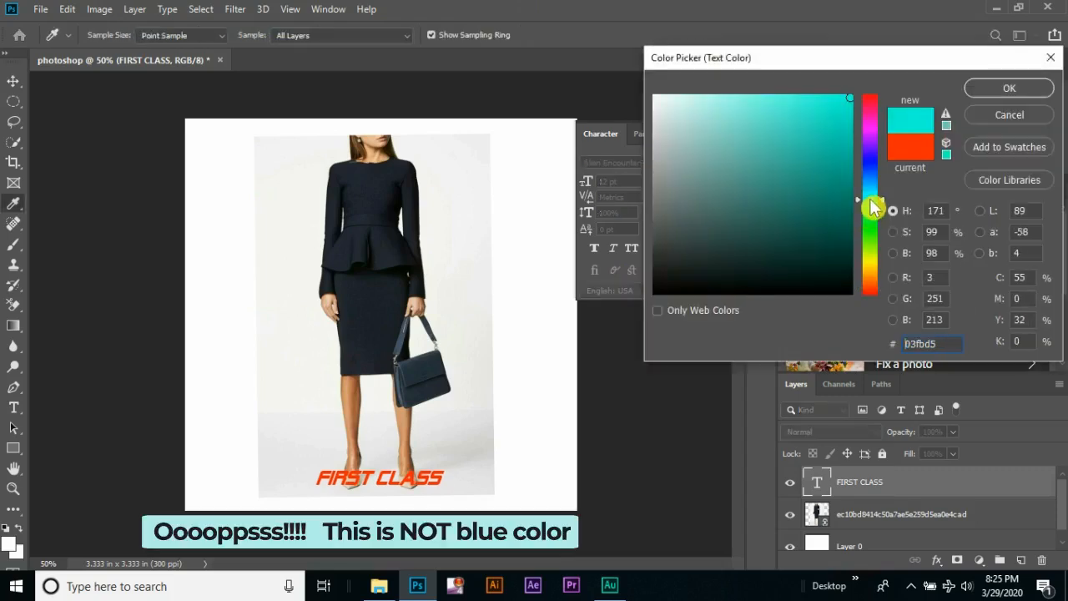
click(1004, 90)
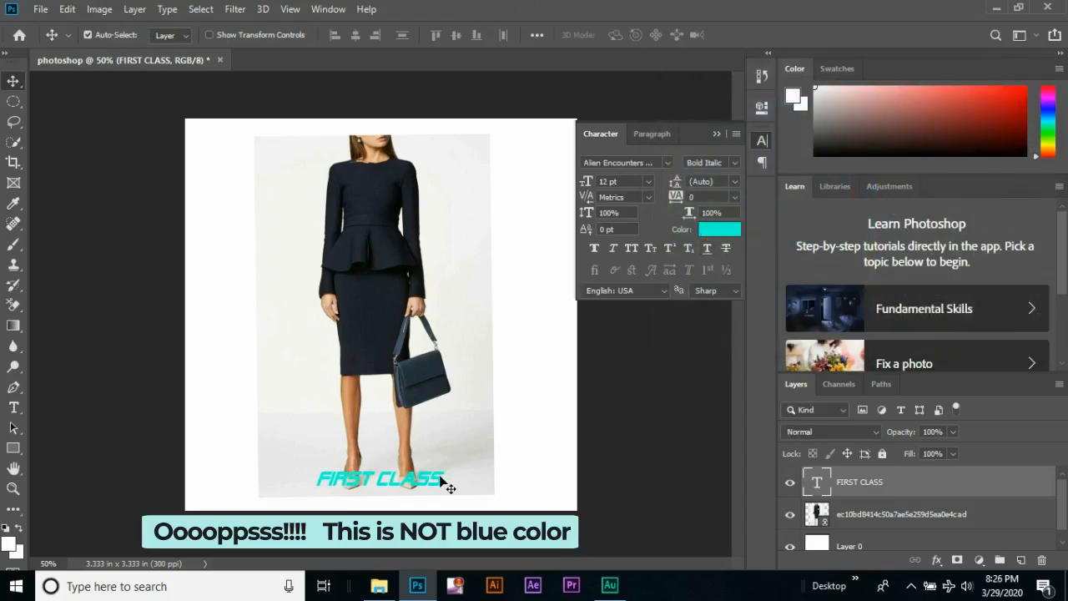
Set the FIRST CLASS text size to 30 pt, move the text fully inside the canvas, and collapse the Character settings
click(648, 181)
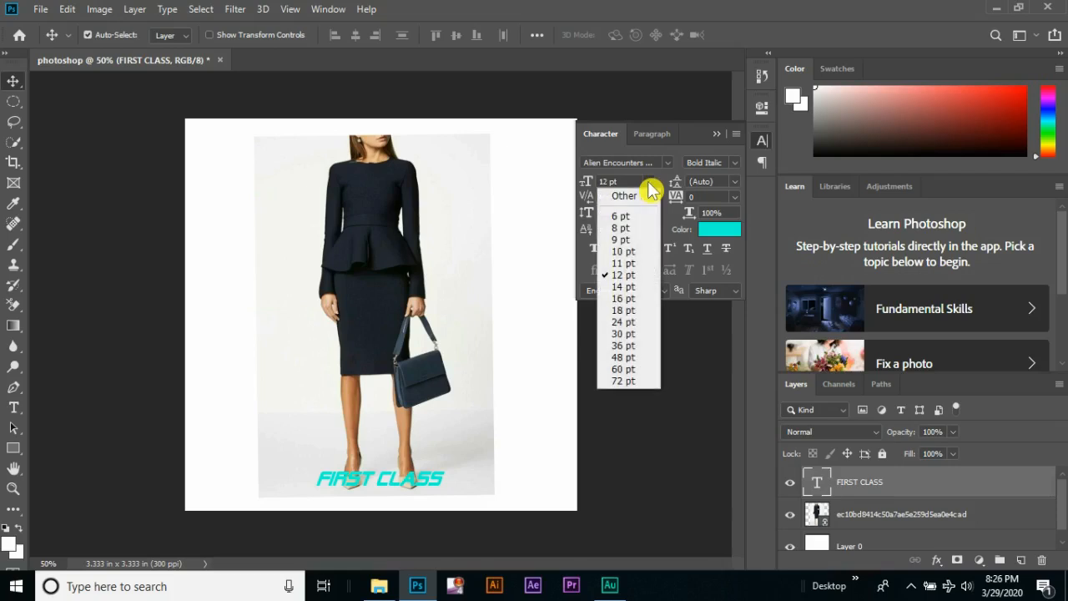
click(625, 334)
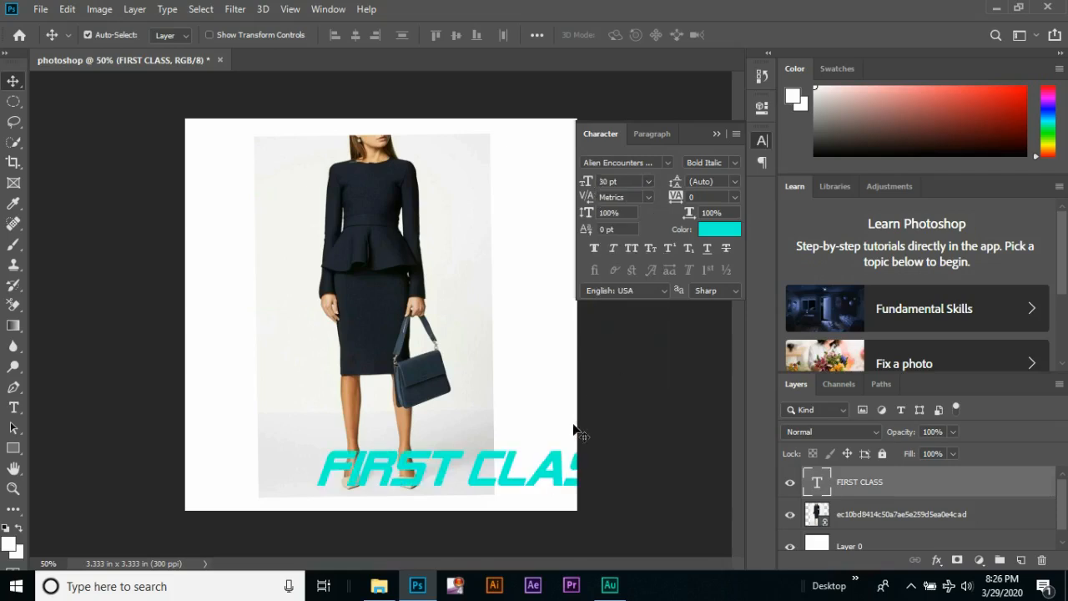
drag(559, 472, 479, 475)
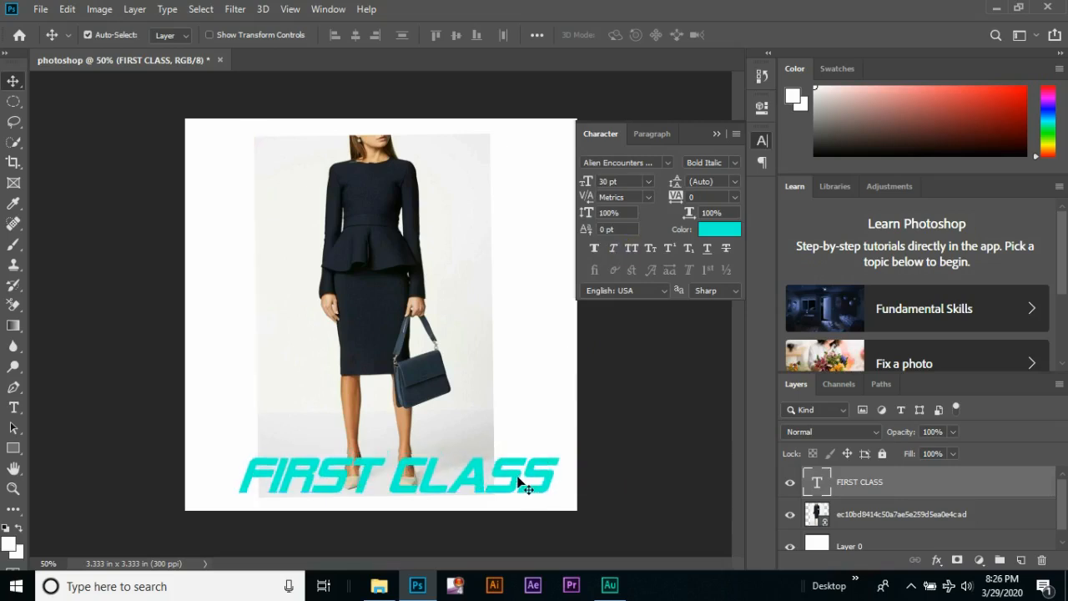
drag(515, 479, 511, 478)
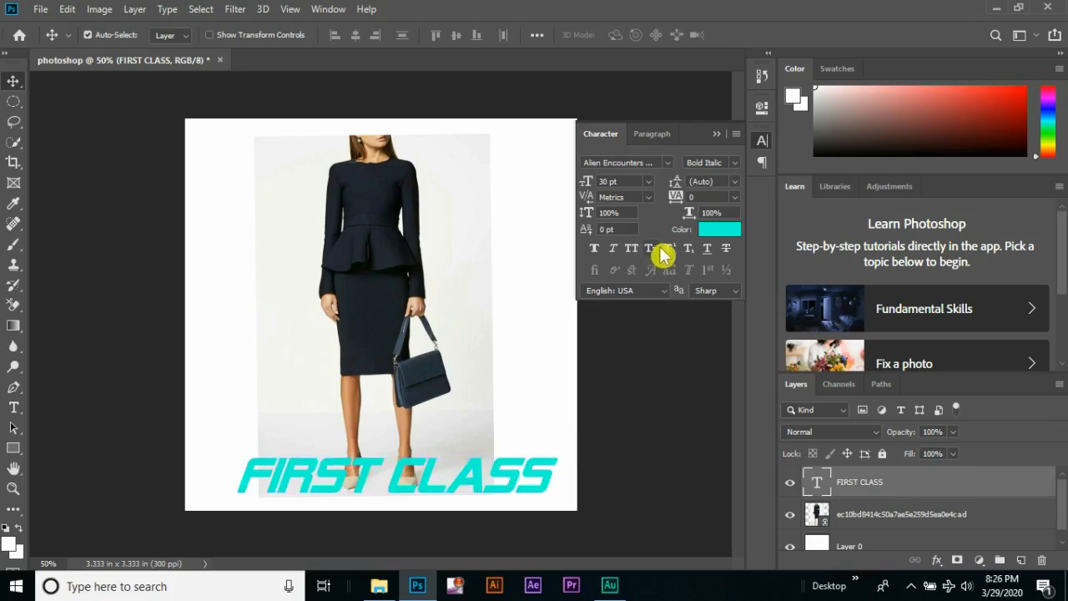
click(717, 136)
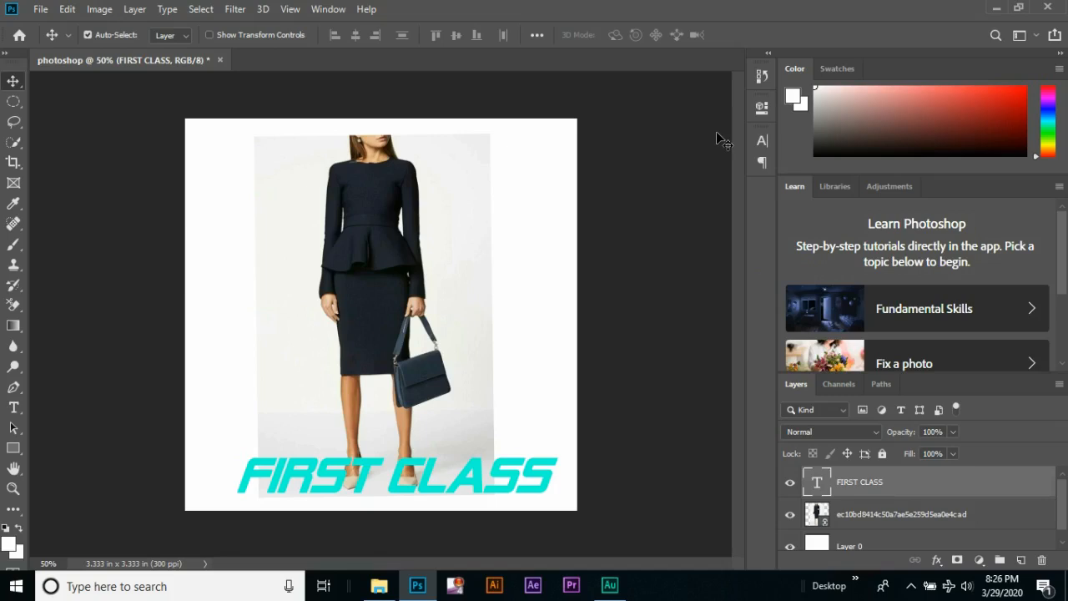
Draw a white rectangle shape about 886 by 156 px over the FIRST CLASS text at the canvas's lower edge
click(15, 451)
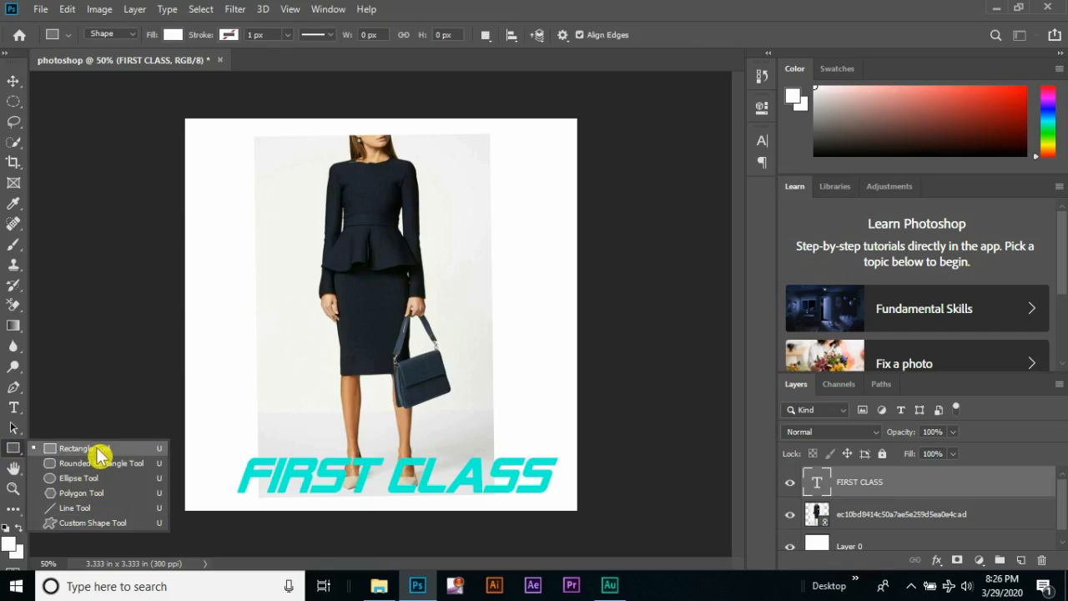
click(98, 455)
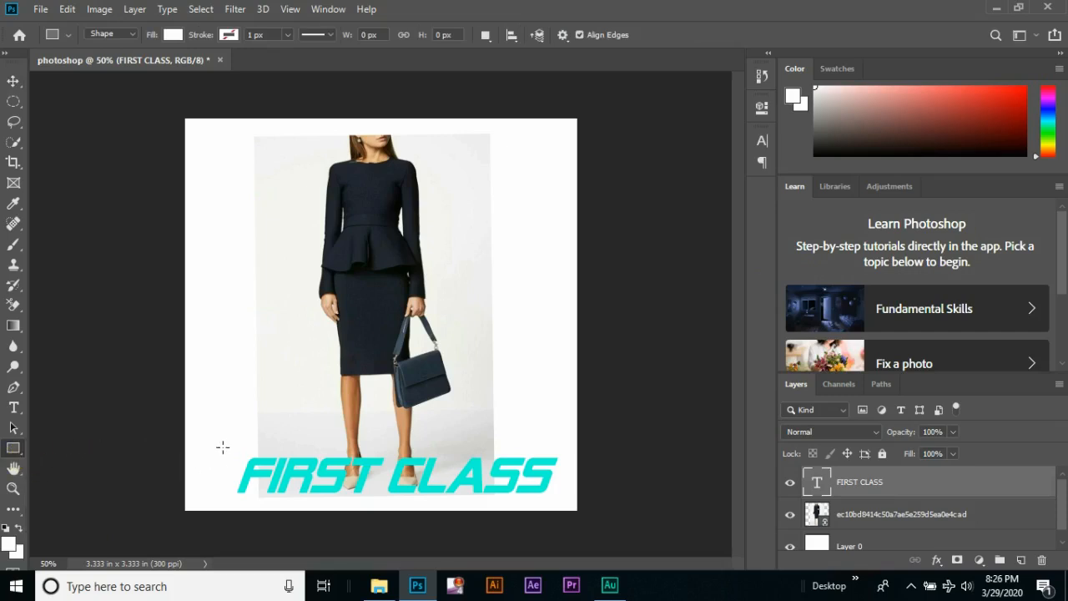
drag(218, 443, 565, 504)
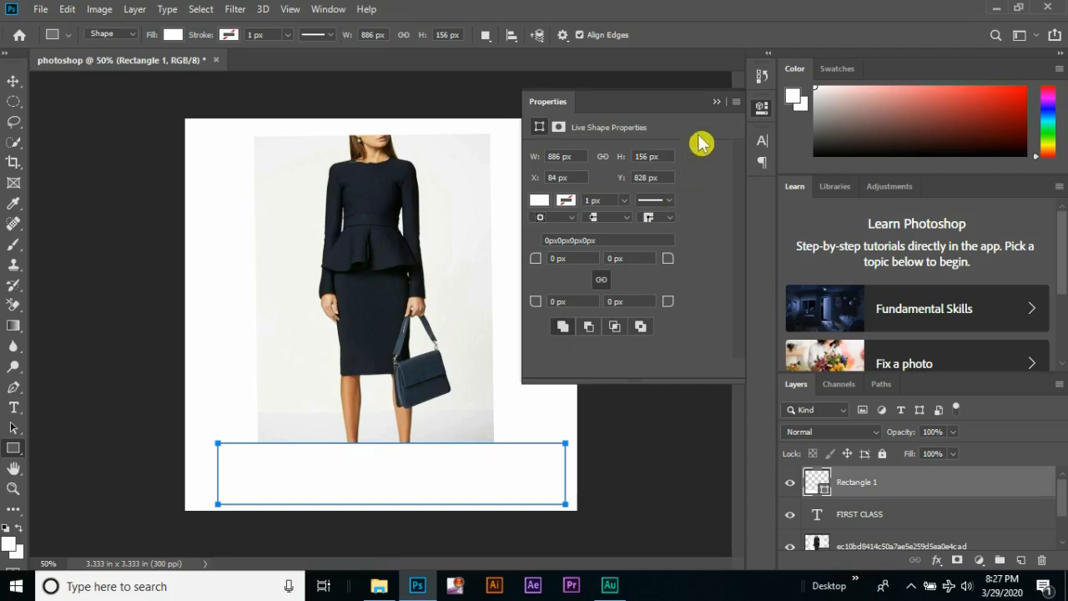
Fill the rectangle shape with red and collapse its shape properties
click(541, 207)
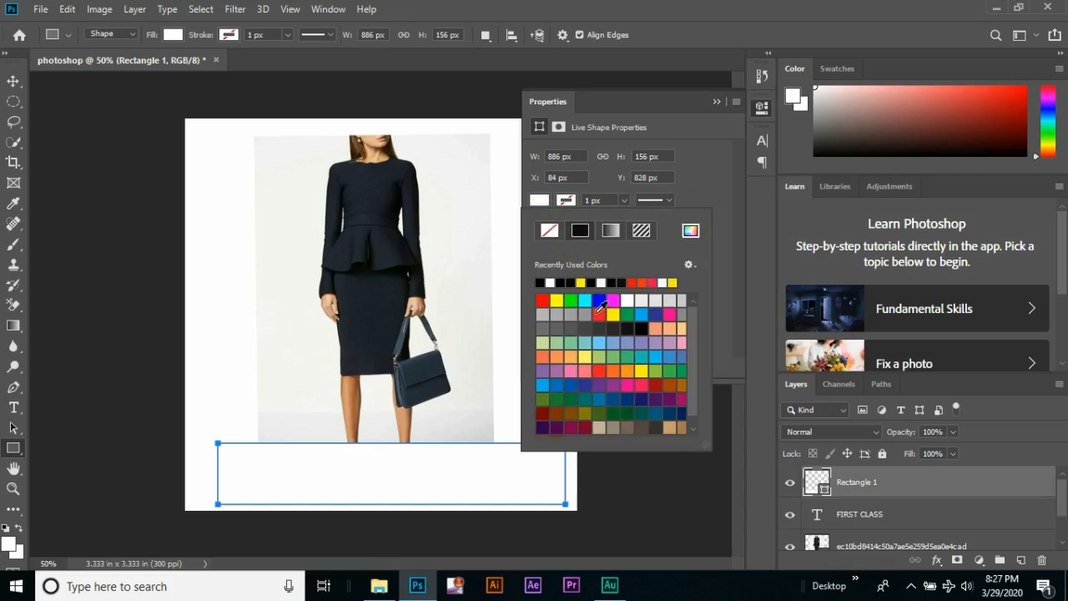
click(543, 300)
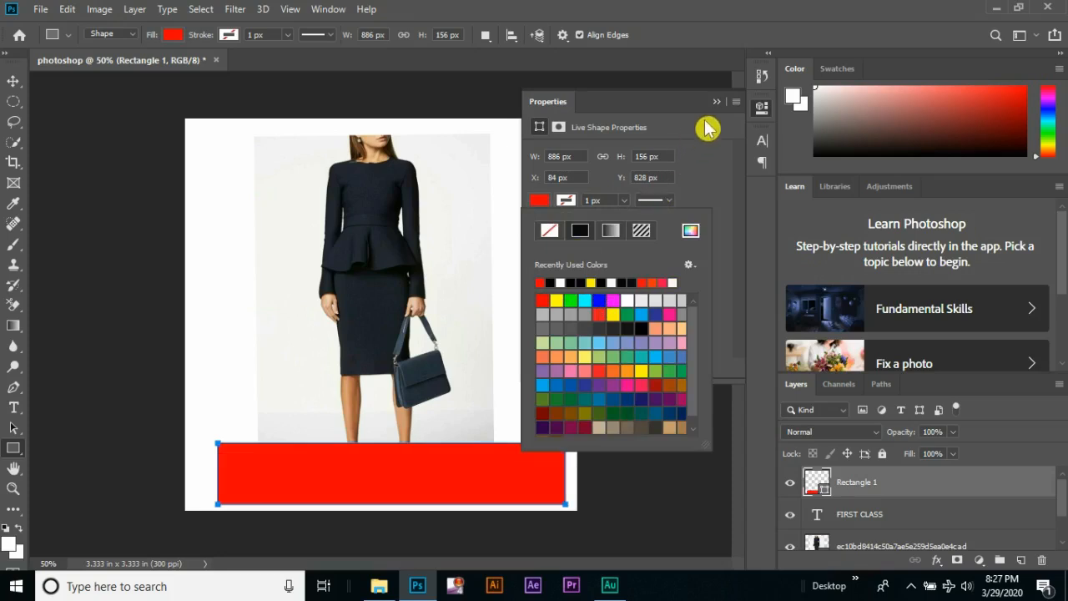
click(717, 189)
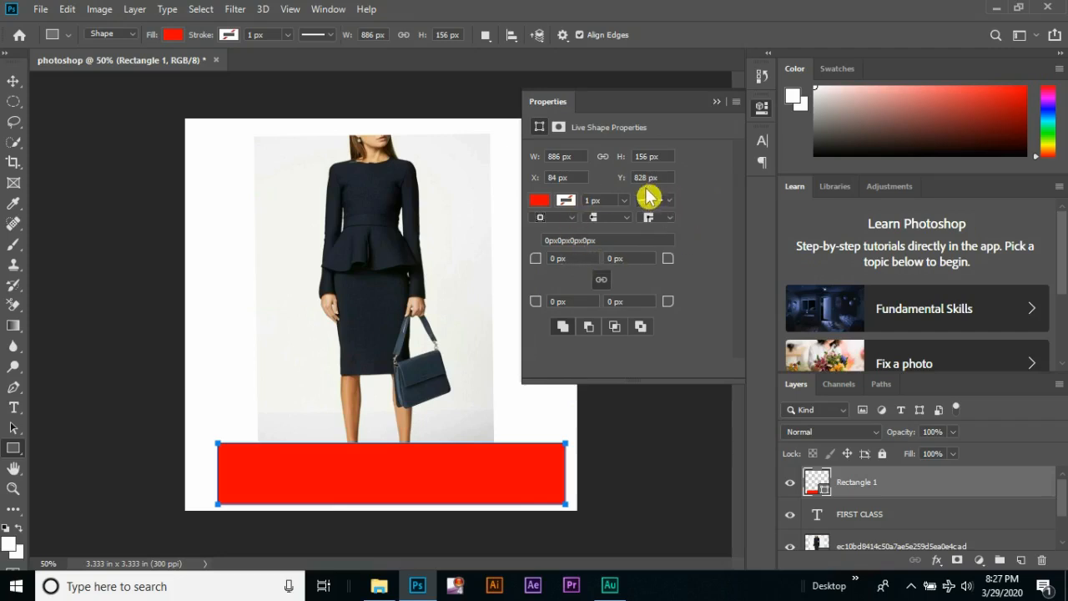
click(716, 102)
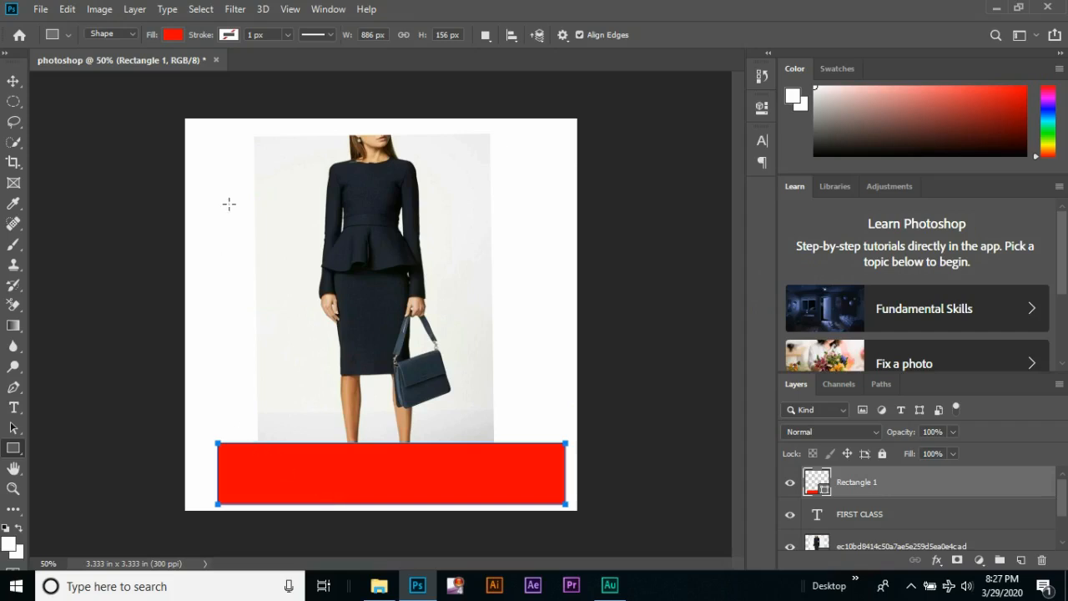
Change the rectangle's fill to black and move its layer below the FIRST CLASS text layer
click(171, 40)
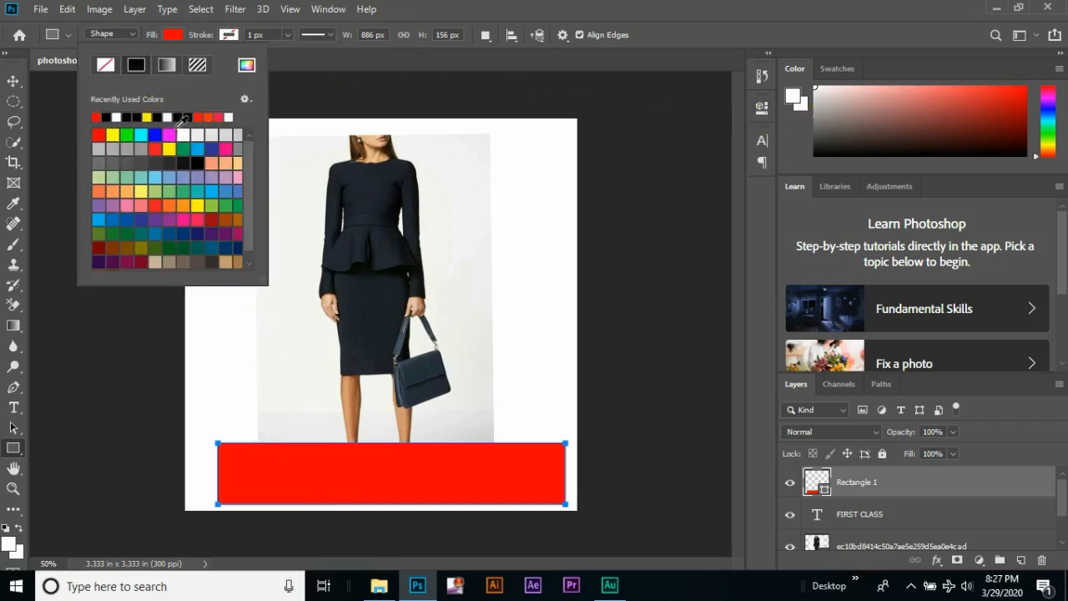
click(183, 117)
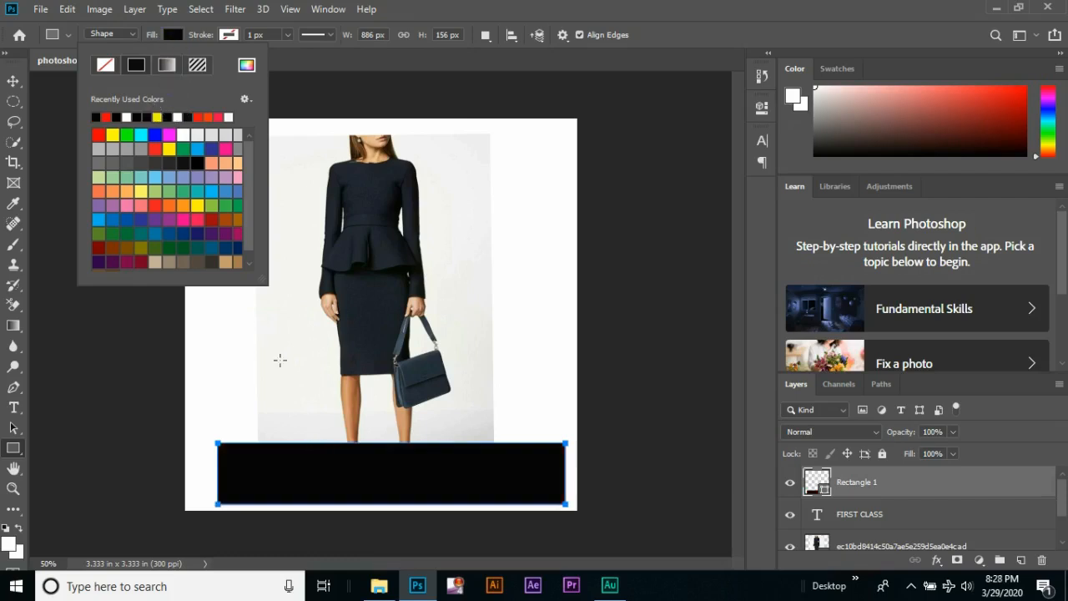
click(13, 88)
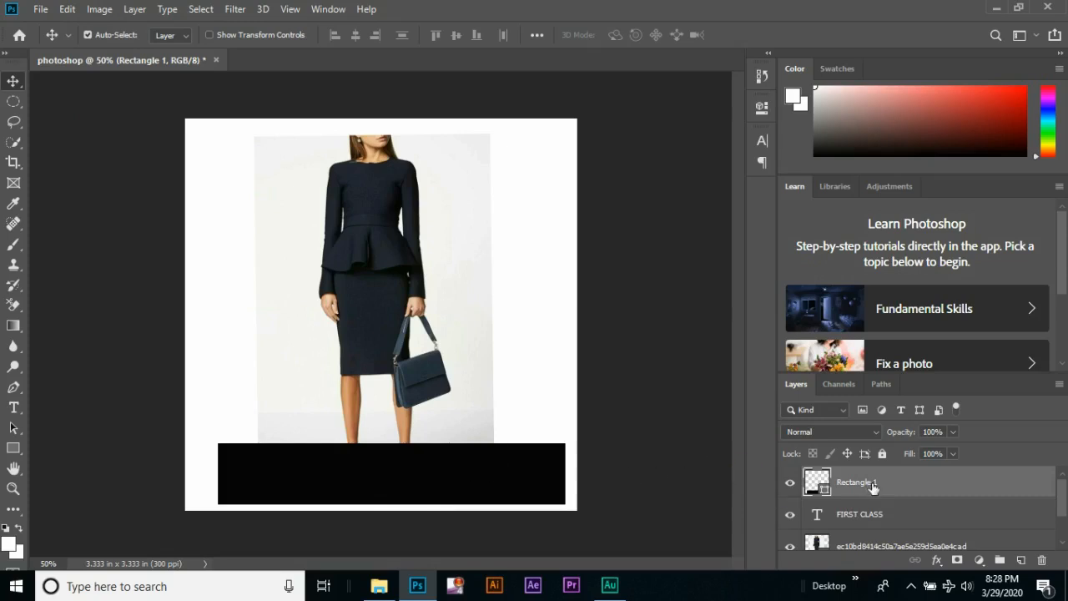
drag(887, 493, 898, 527)
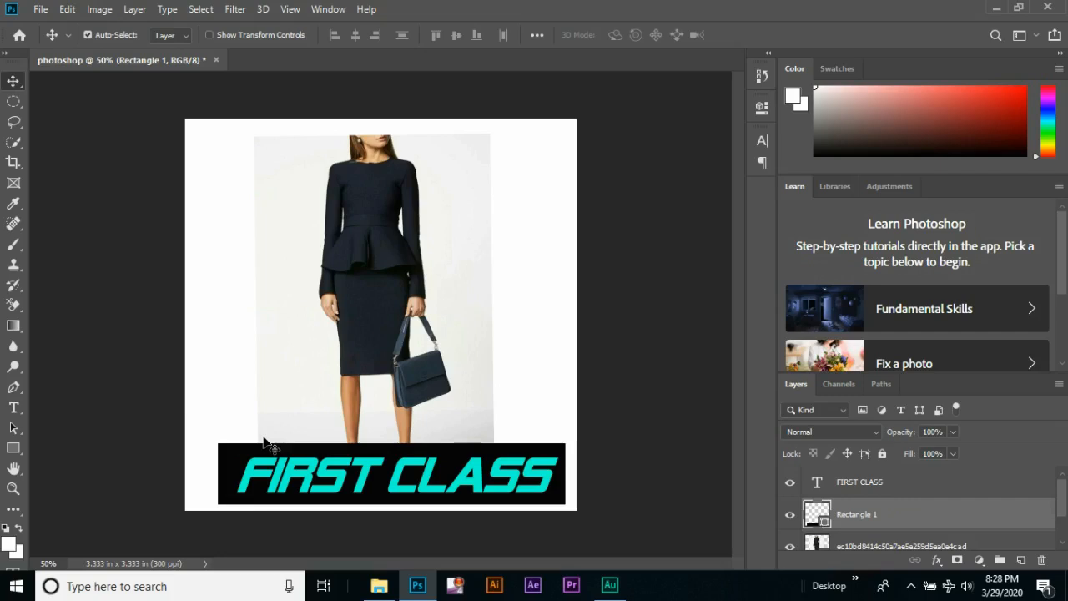
click(14, 455)
click(13, 458)
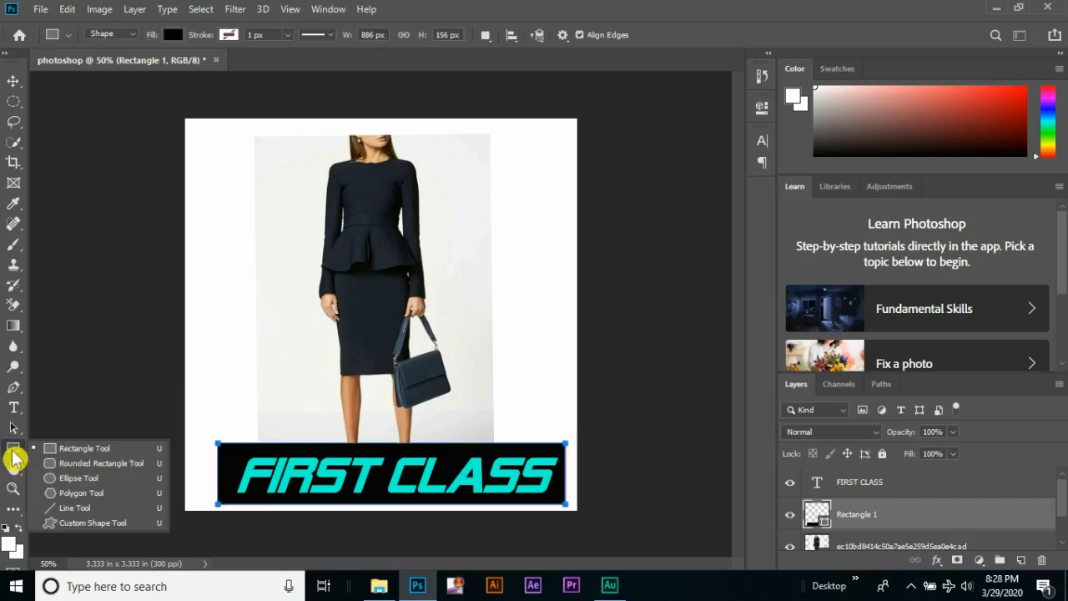
click(19, 455)
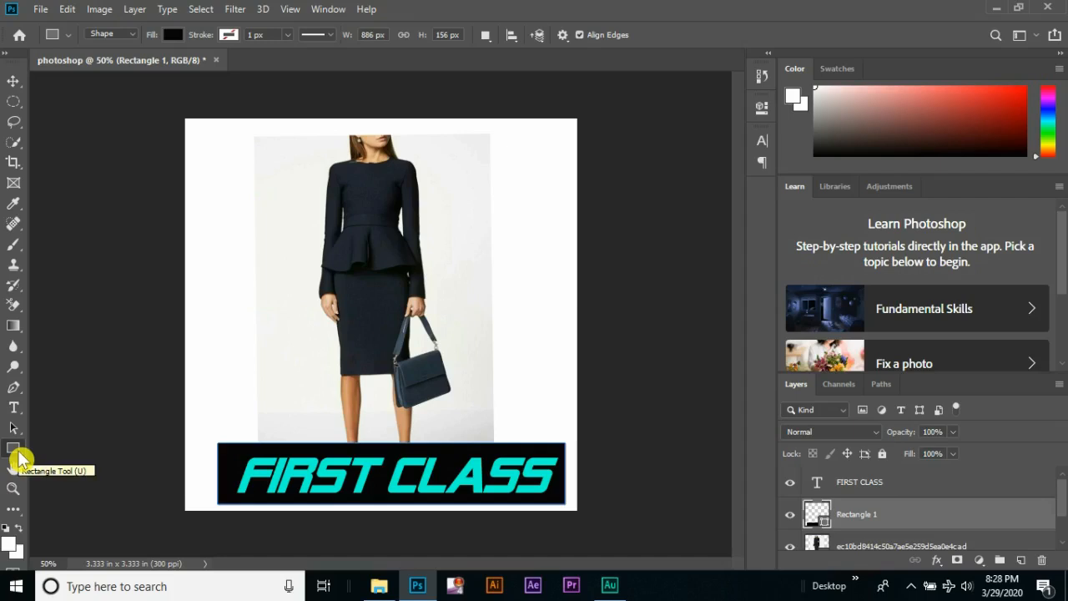
Draw a closed triangle with the Pen tool beside the model's torso, with the Rectangle 1 layer active
click(15, 392)
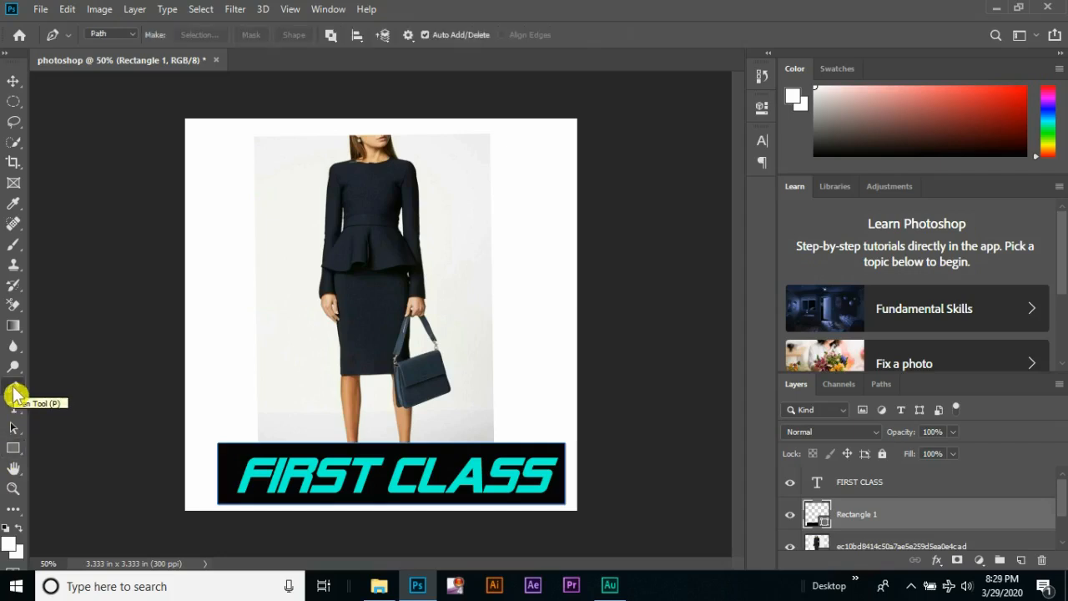
click(251, 194)
click(197, 277)
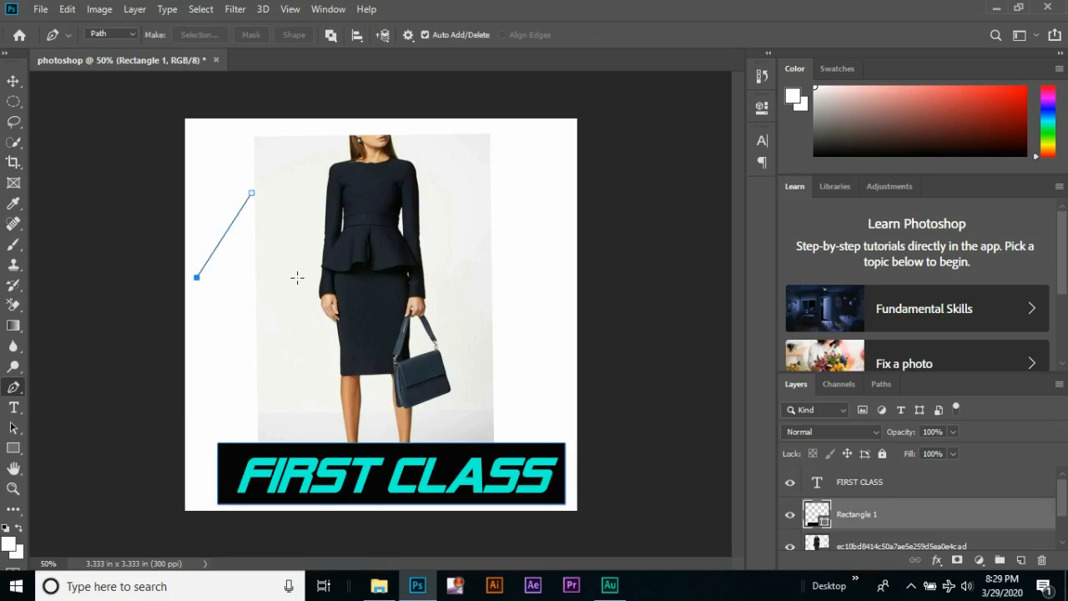
click(300, 276)
click(251, 194)
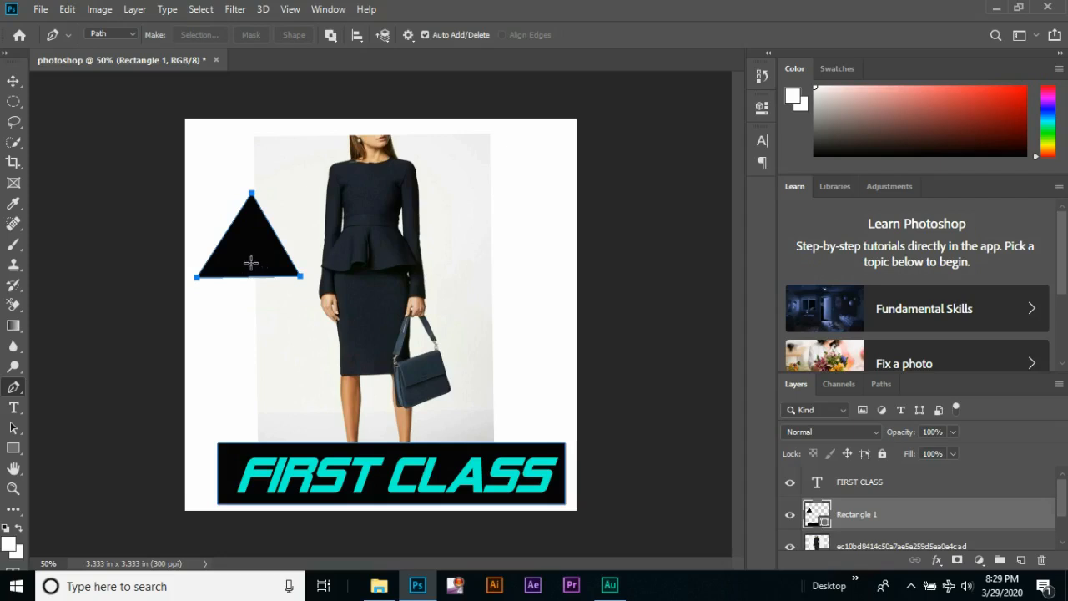
Change the fill of the Rectangle 1 shape layer to yellow and return to the Move tool
click(14, 455)
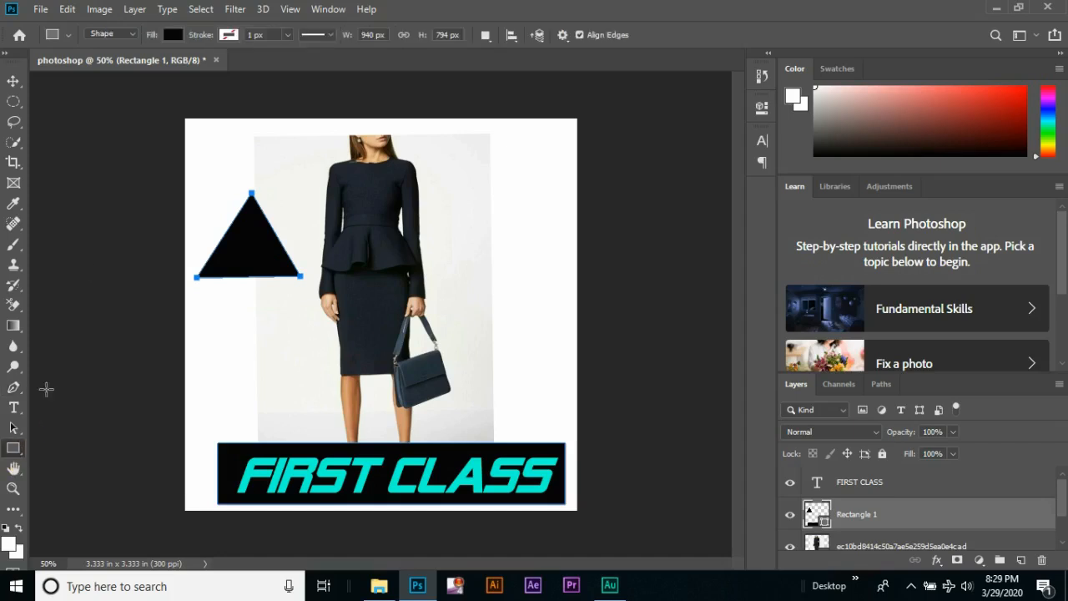
click(173, 35)
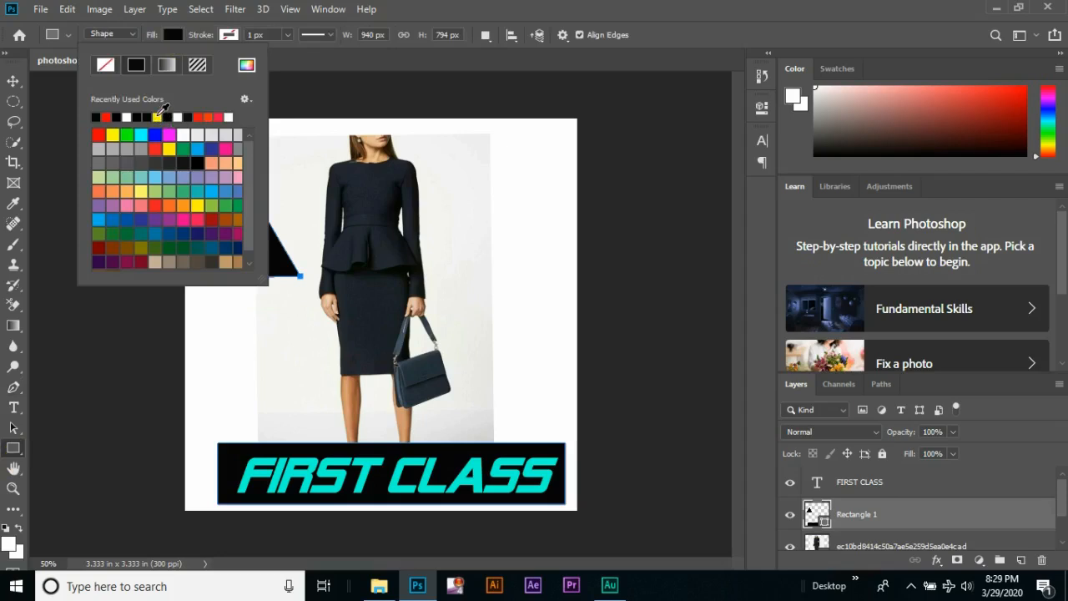
click(158, 116)
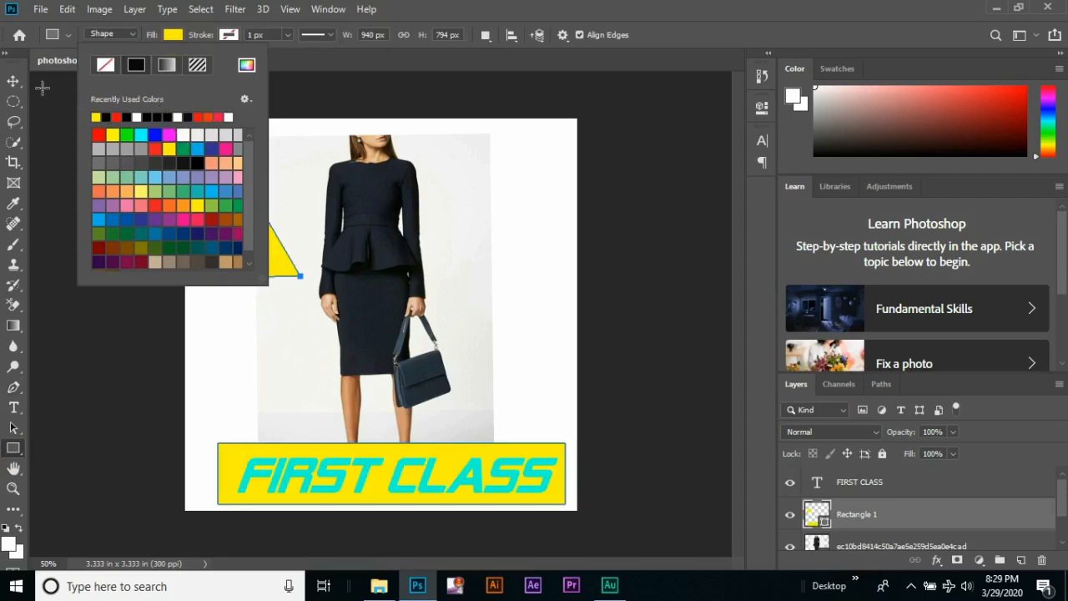
click(14, 81)
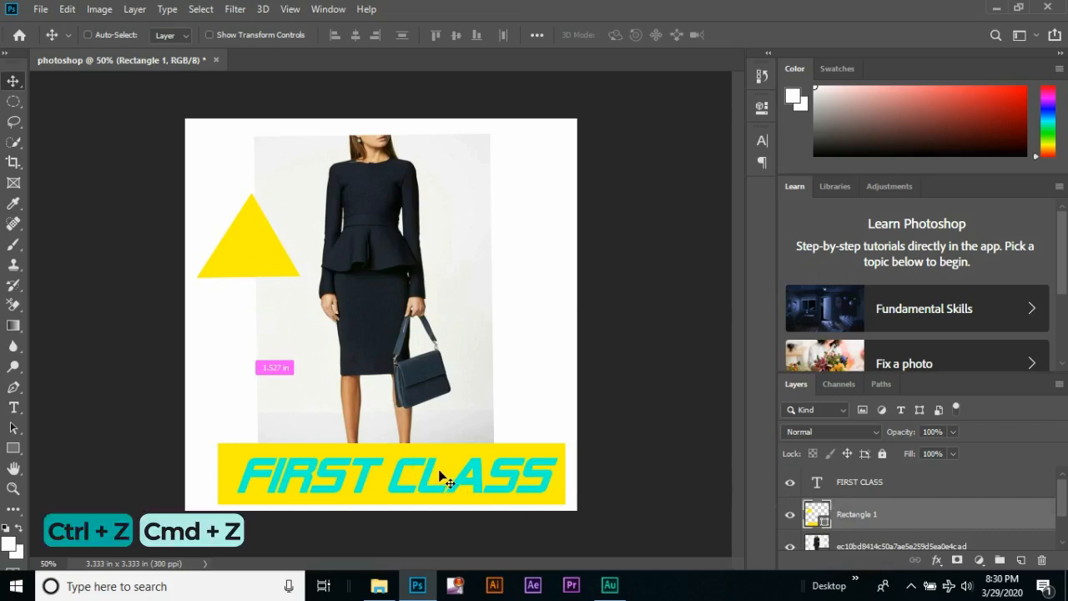
Undo the yellow fill and the triangle by reverting to the Layer Order state in the History, then collapse the History
key(ctrl+z)
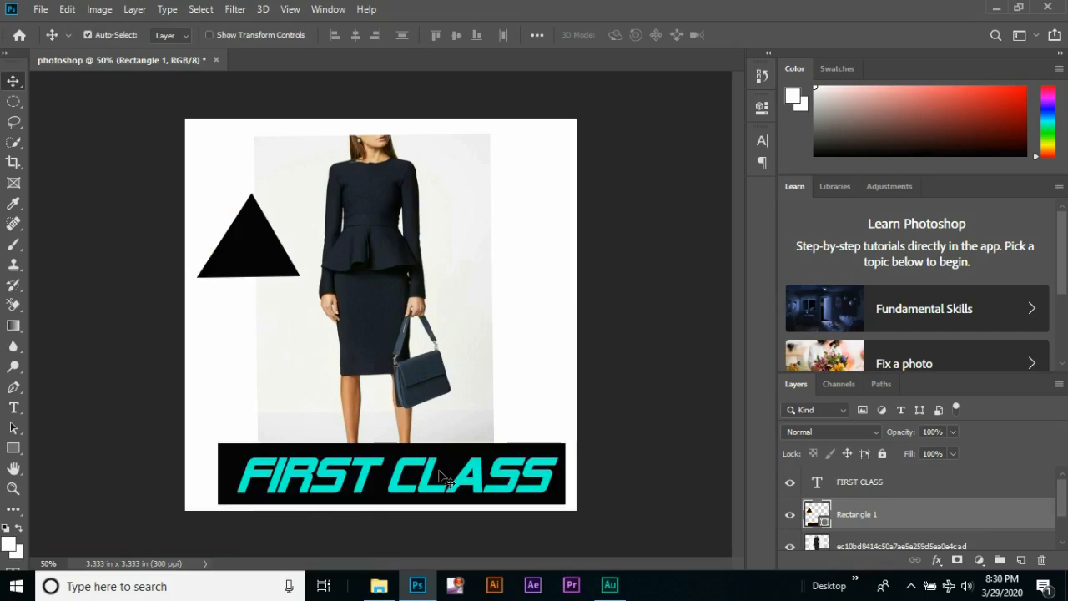
key(ctrl)
click(760, 77)
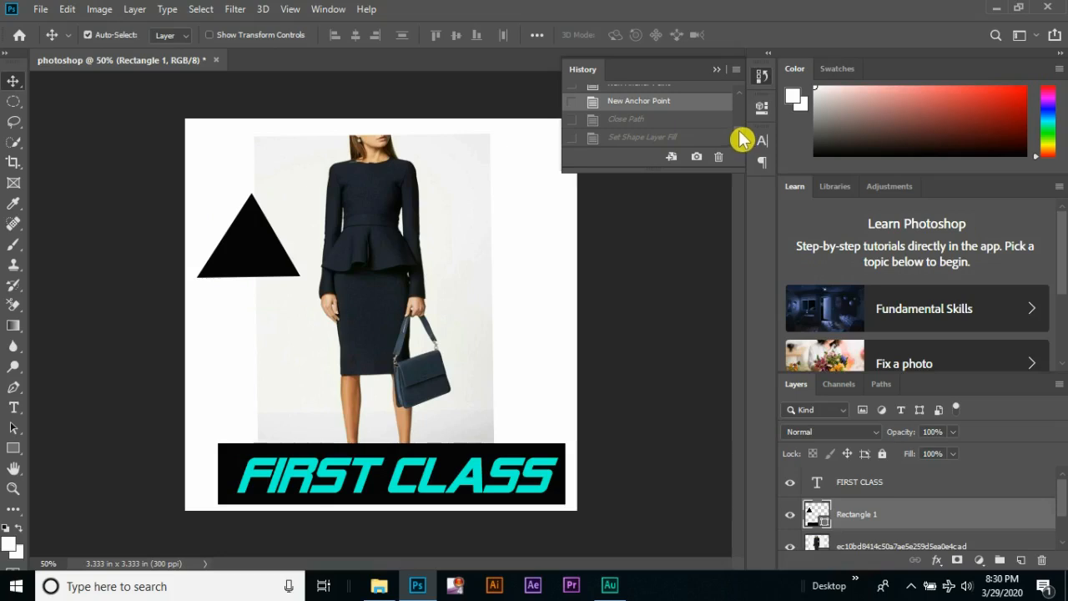
scroll(735, 138, down, 5)
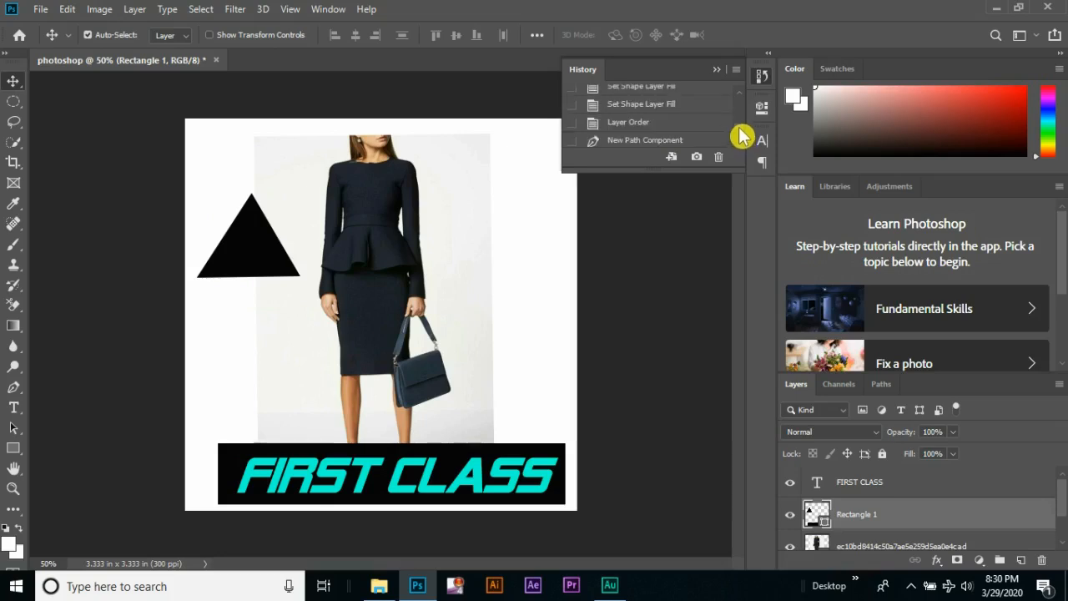
click(649, 107)
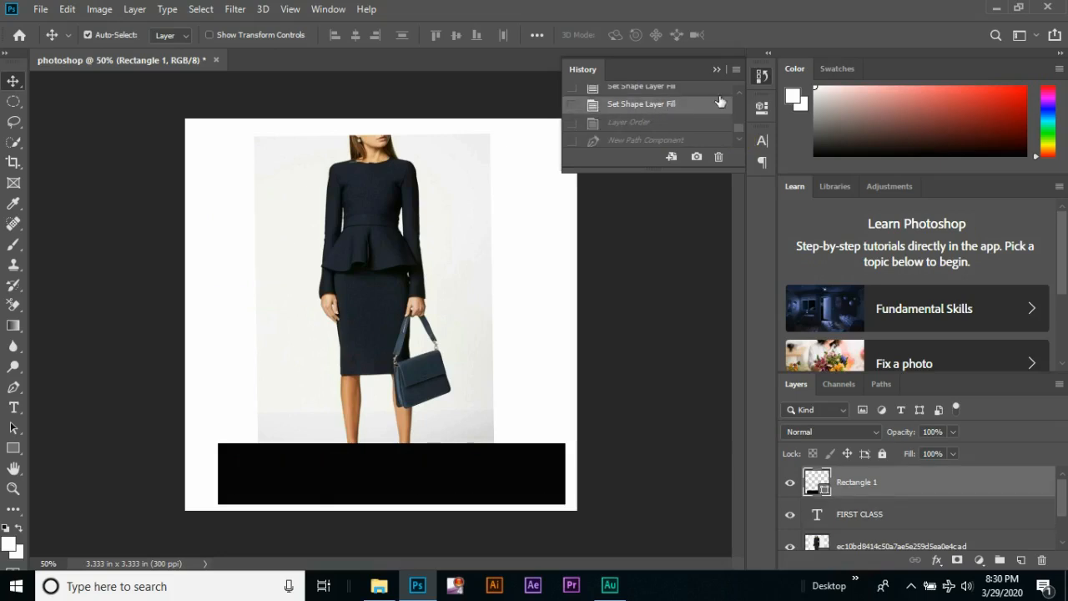
click(676, 122)
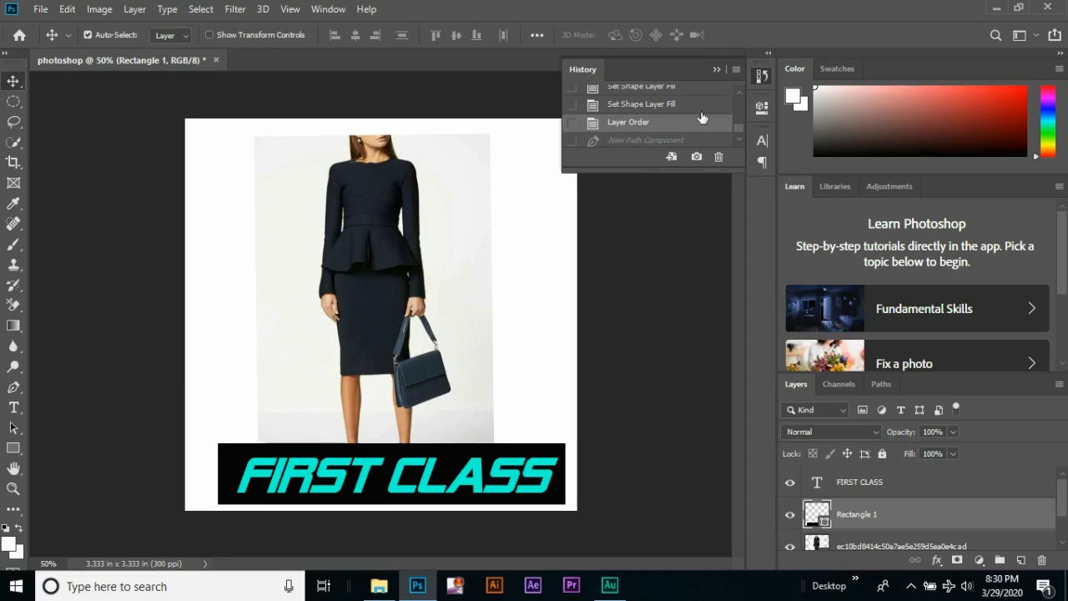
click(716, 70)
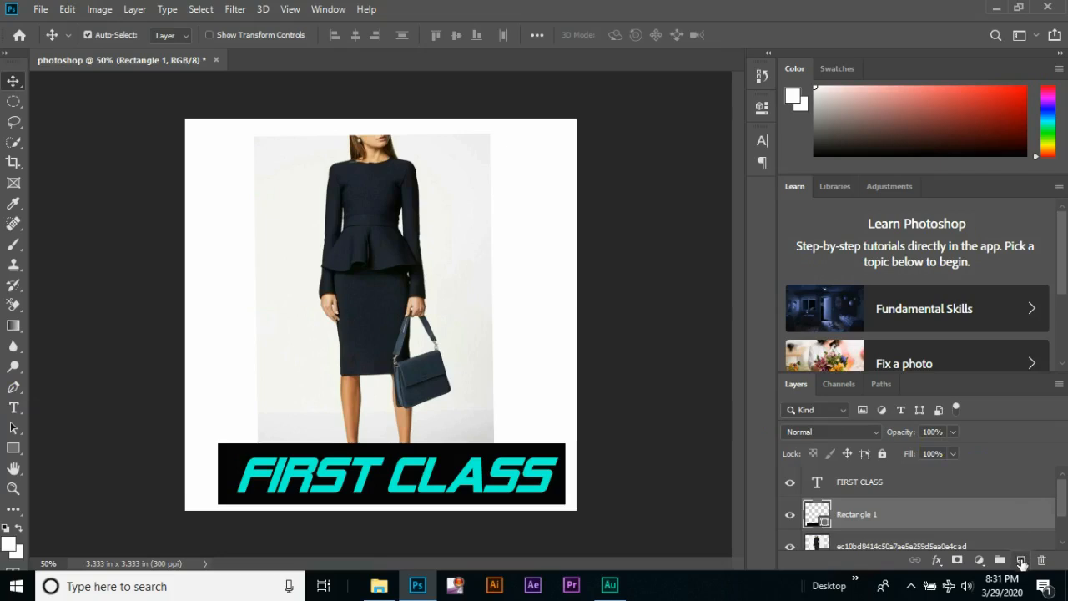
Create a new empty layer and place it above the FIRST CLASS text layer
scroll(1022, 564, down, 1)
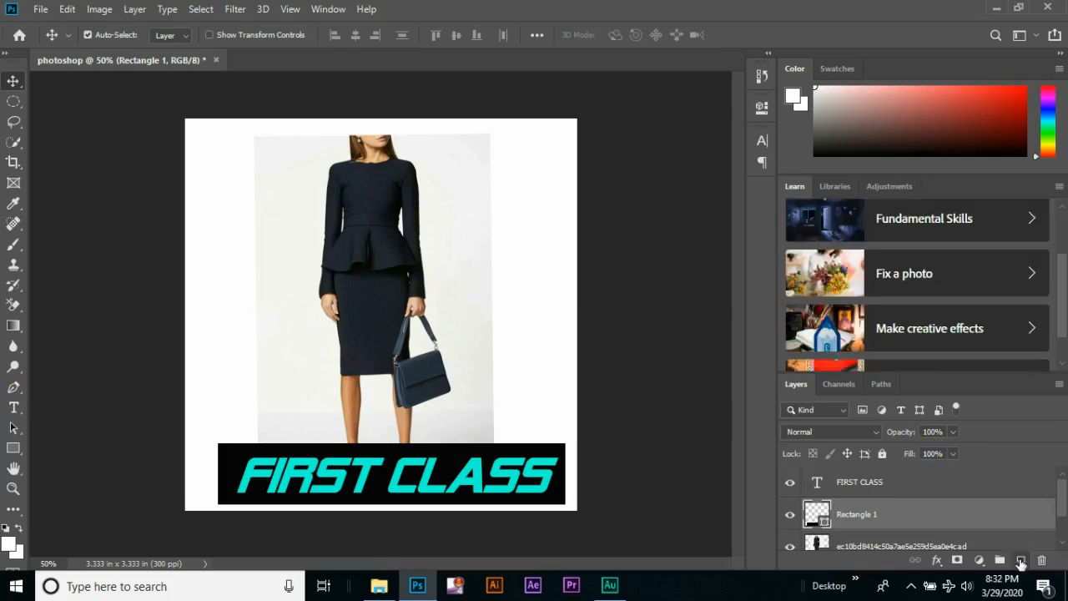
click(1021, 565)
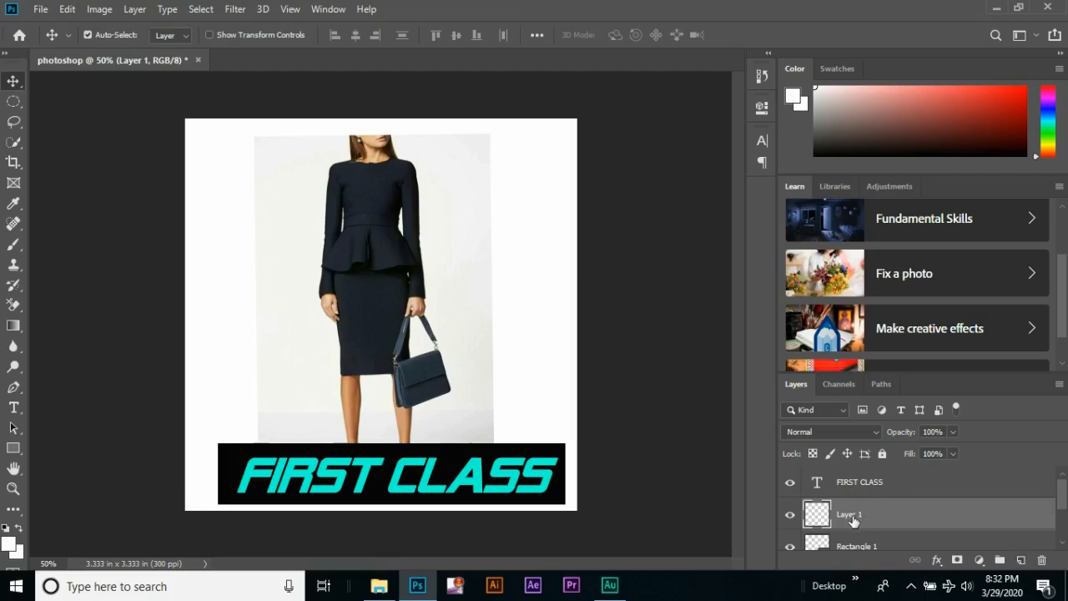
drag(882, 518, 879, 474)
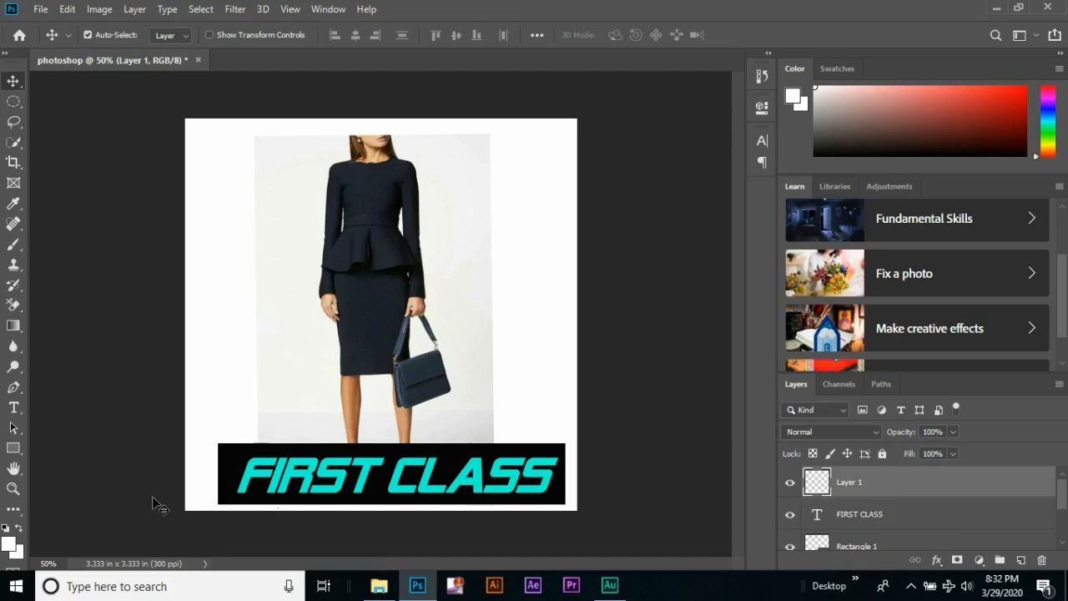
Draw a closed triangular path with the Pen tool beside the model's torso on the new layer
click(14, 387)
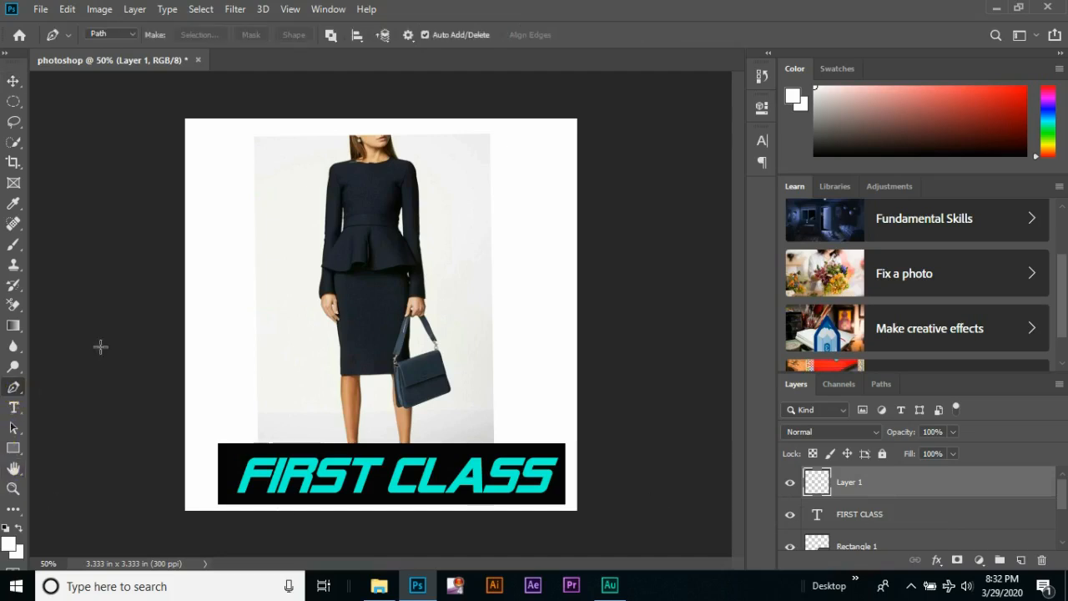
click(272, 207)
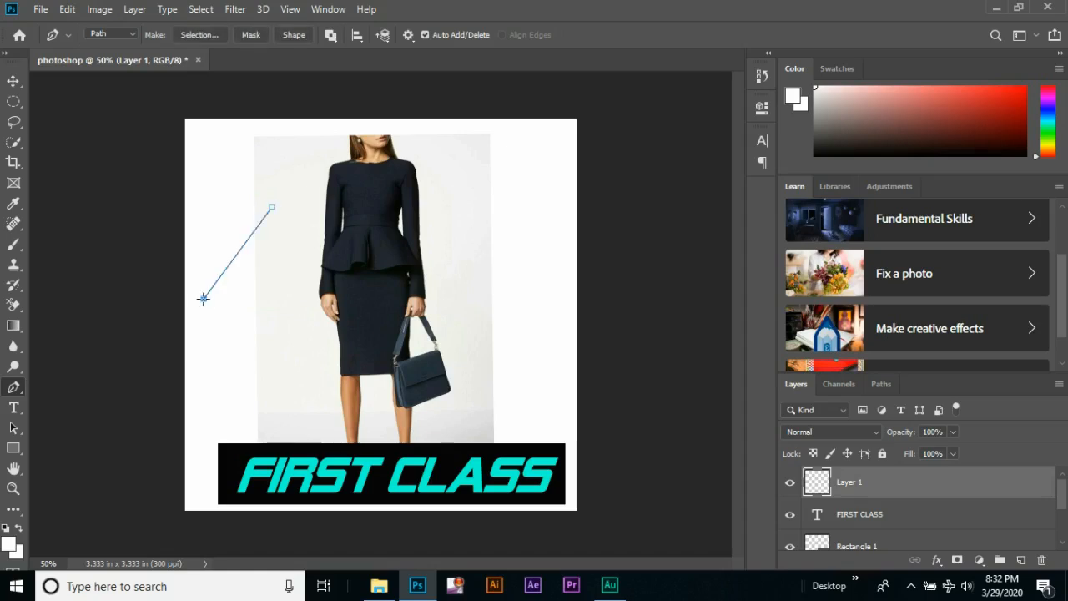
click(317, 304)
click(272, 207)
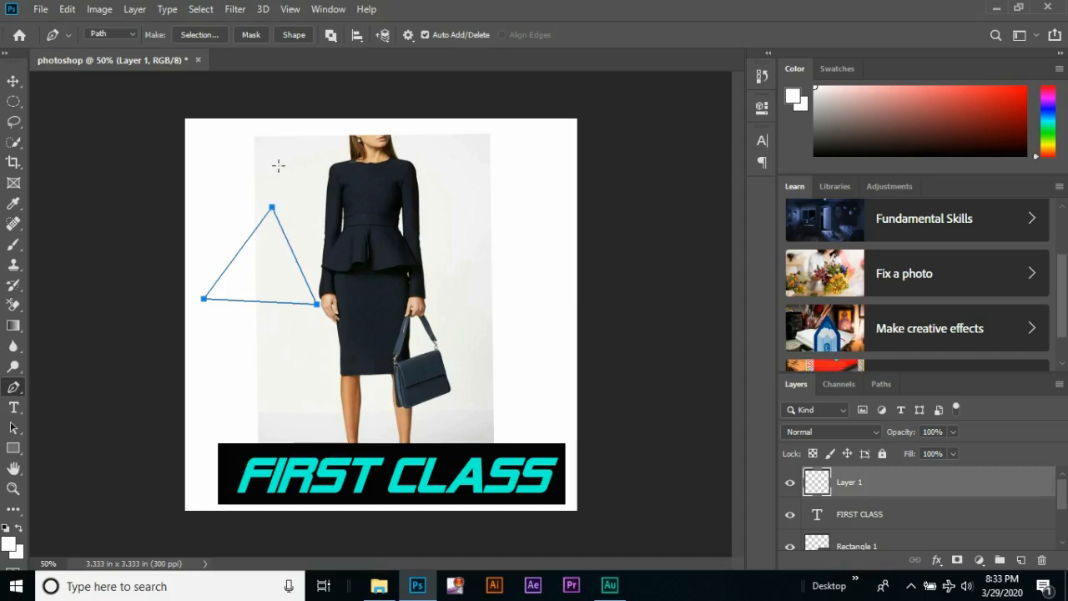
Convert the triangular path into a shape layer, fill it with red and return to the Move tool
click(295, 40)
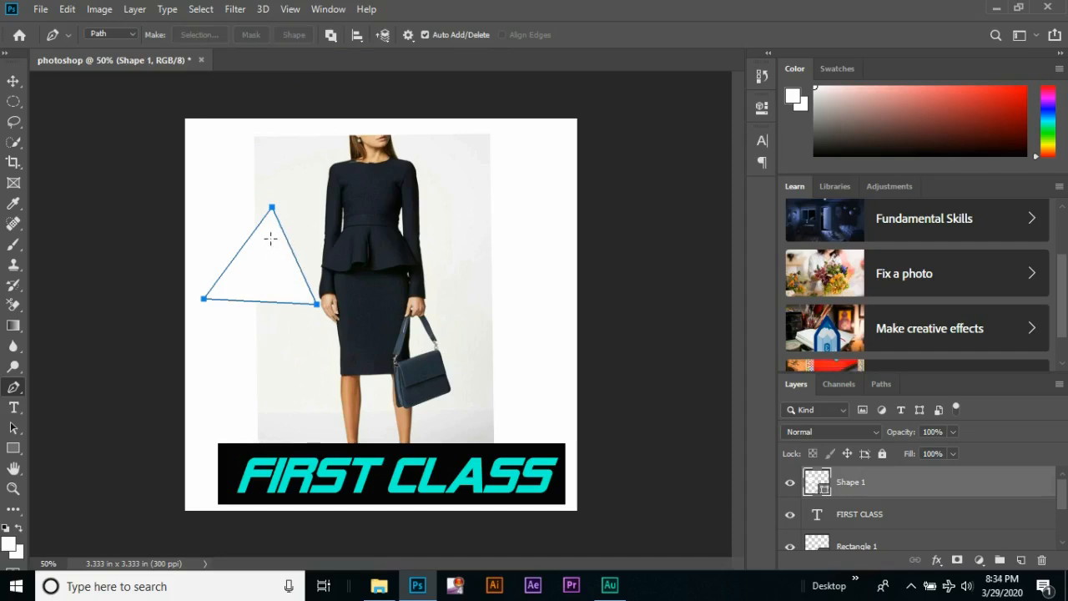
click(15, 450)
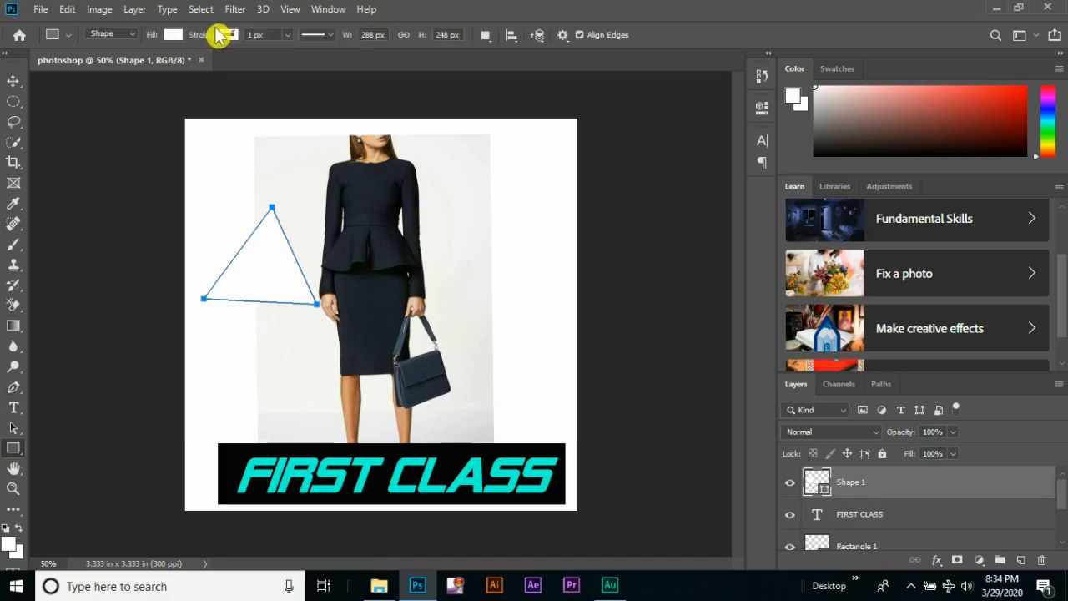
click(174, 36)
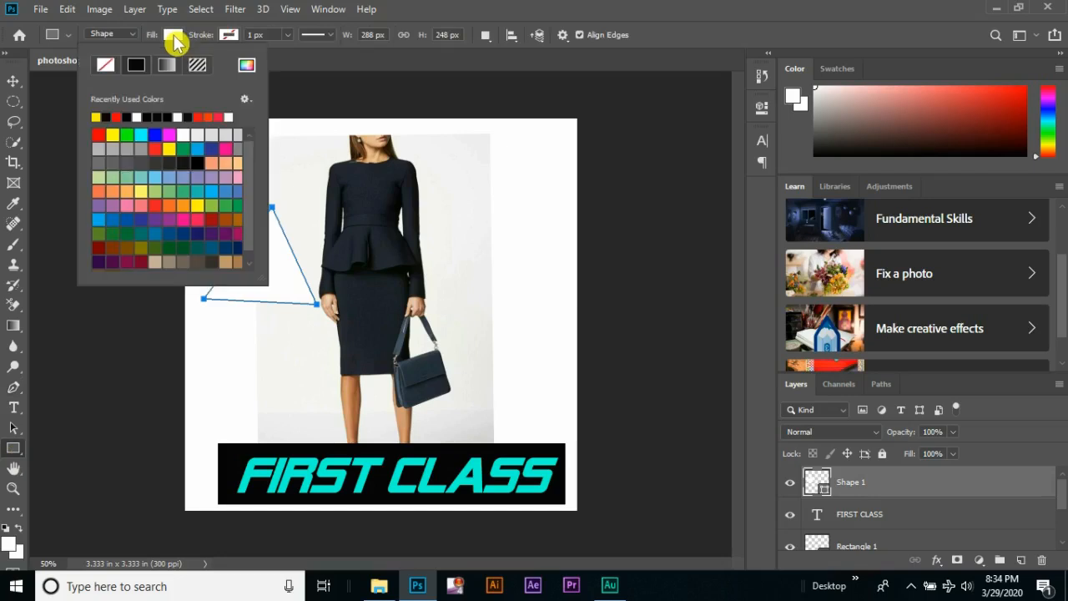
click(117, 116)
click(15, 85)
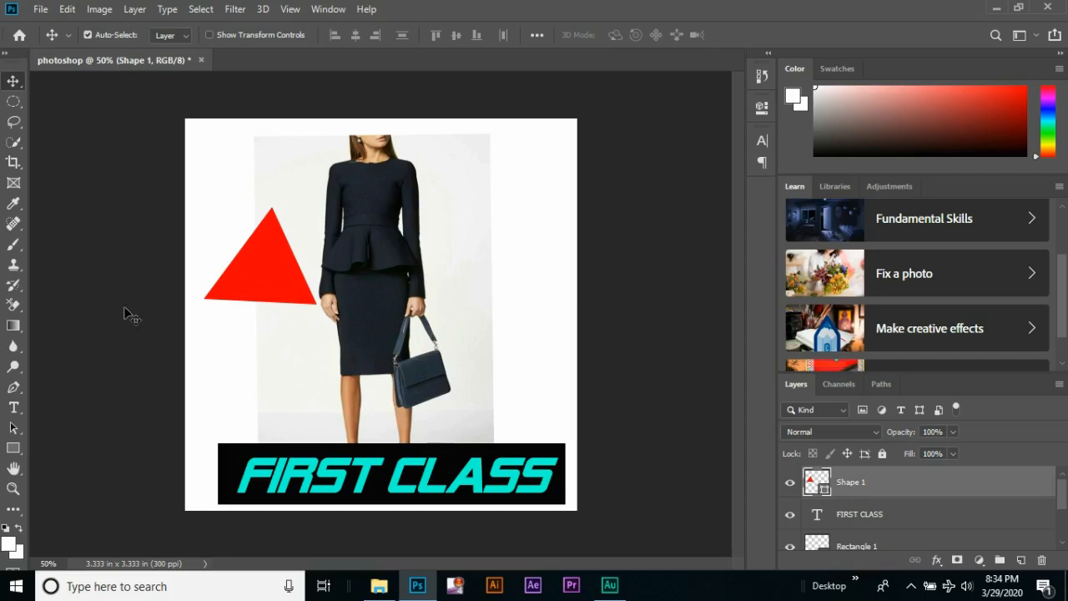
Create a new layer and draw a closed curved path with the Pen tool from the white margin to the model's skirt and handbag
click(18, 389)
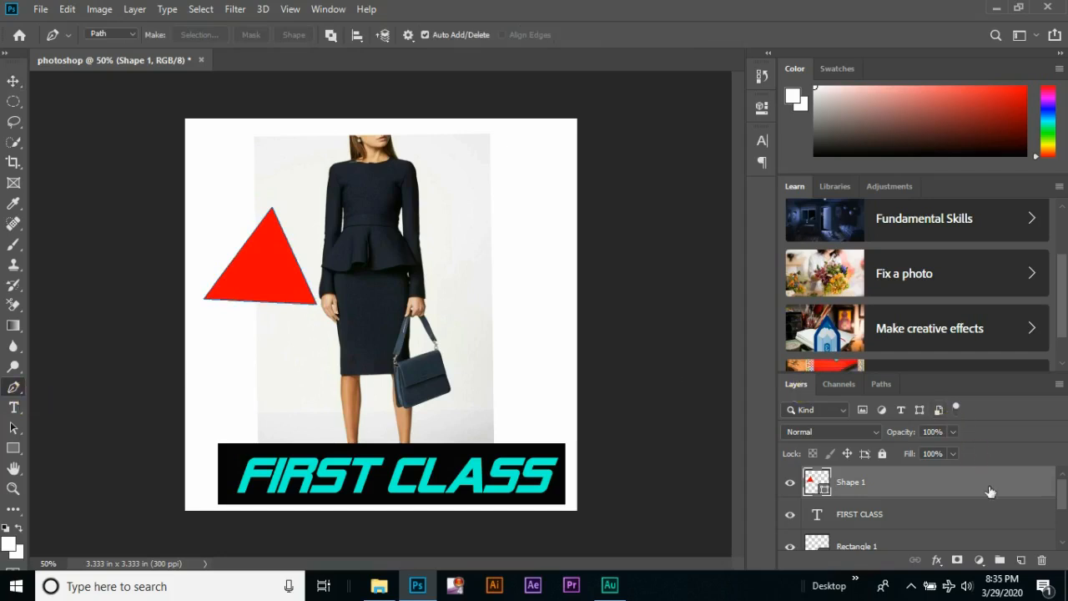
click(1021, 560)
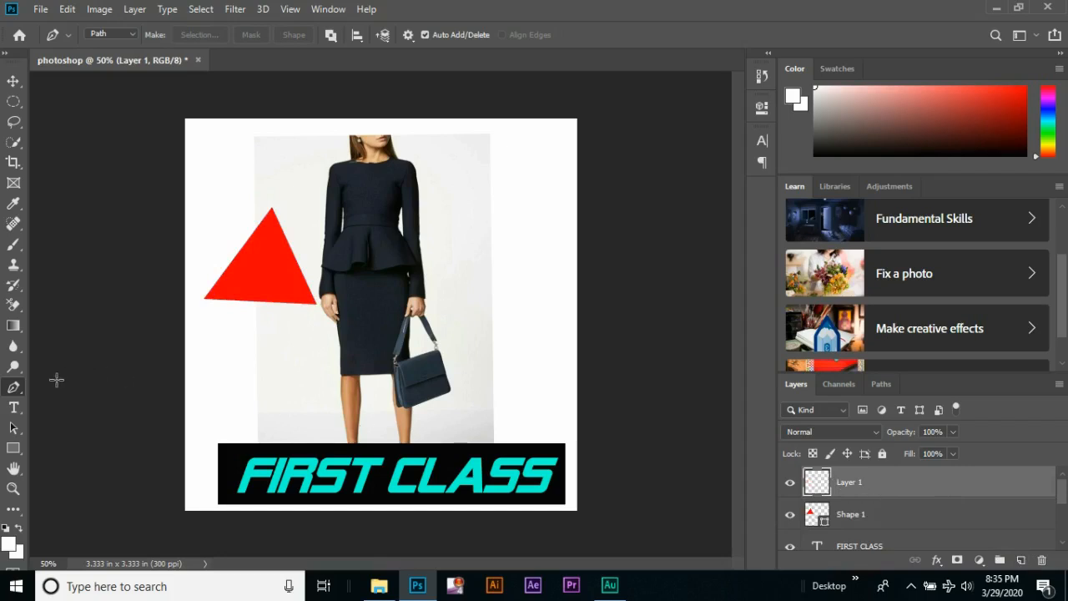
click(551, 293)
drag(514, 255, 480, 254)
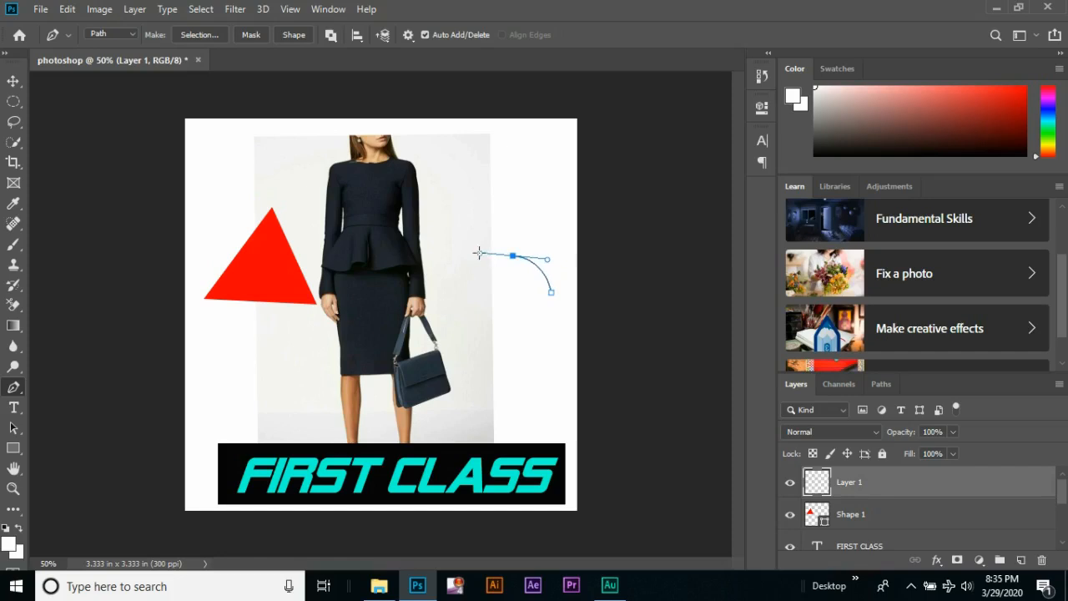
drag(464, 290, 436, 293)
drag(398, 267, 411, 353)
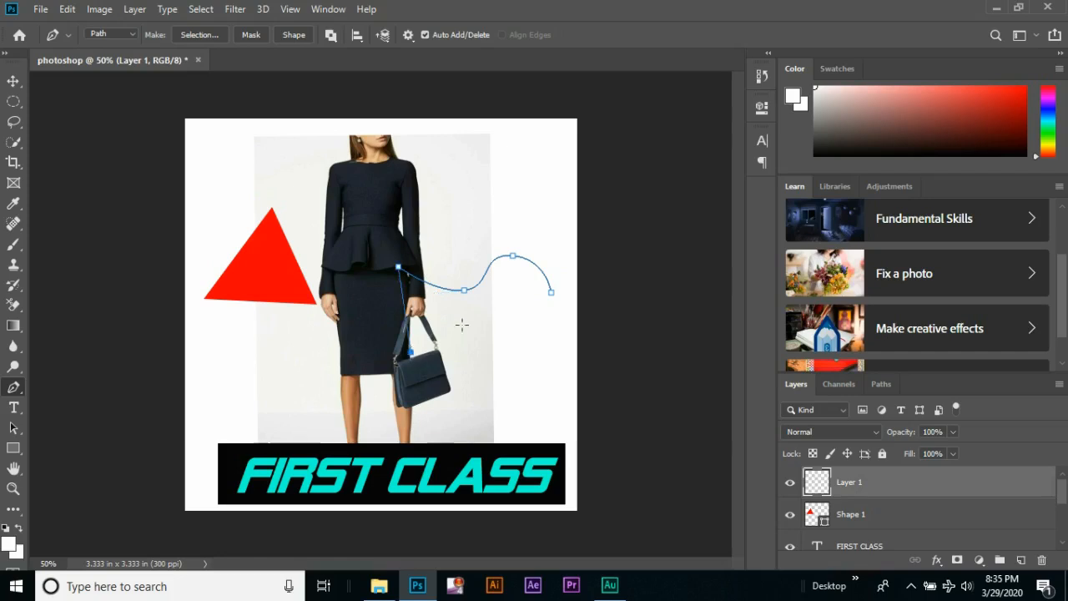
drag(477, 318, 500, 321)
drag(551, 293, 568, 234)
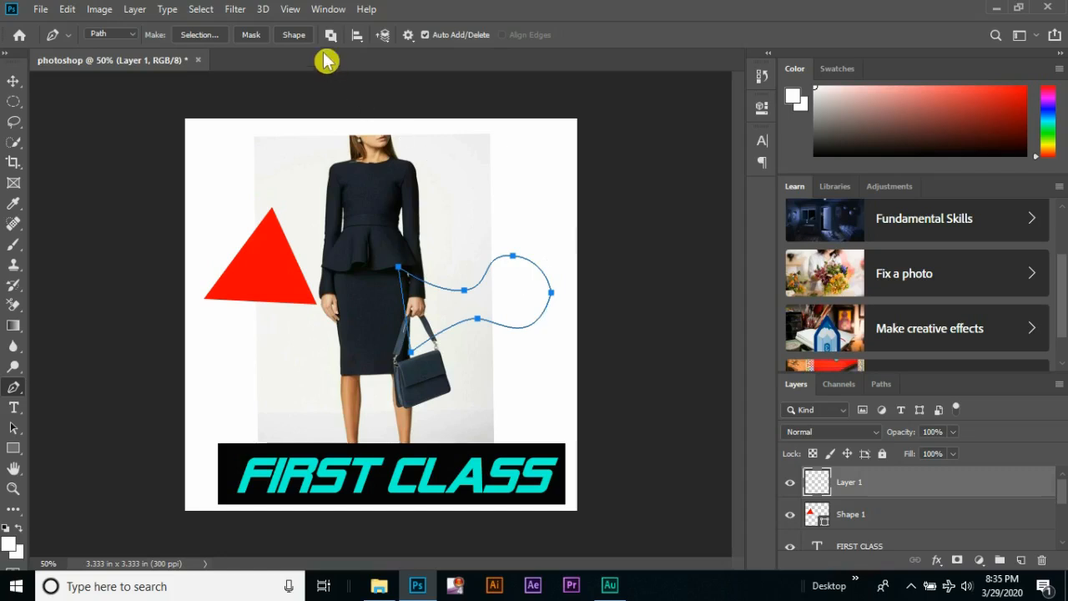
Convert the curved path into a shape layer and fill it with dark grey
click(301, 37)
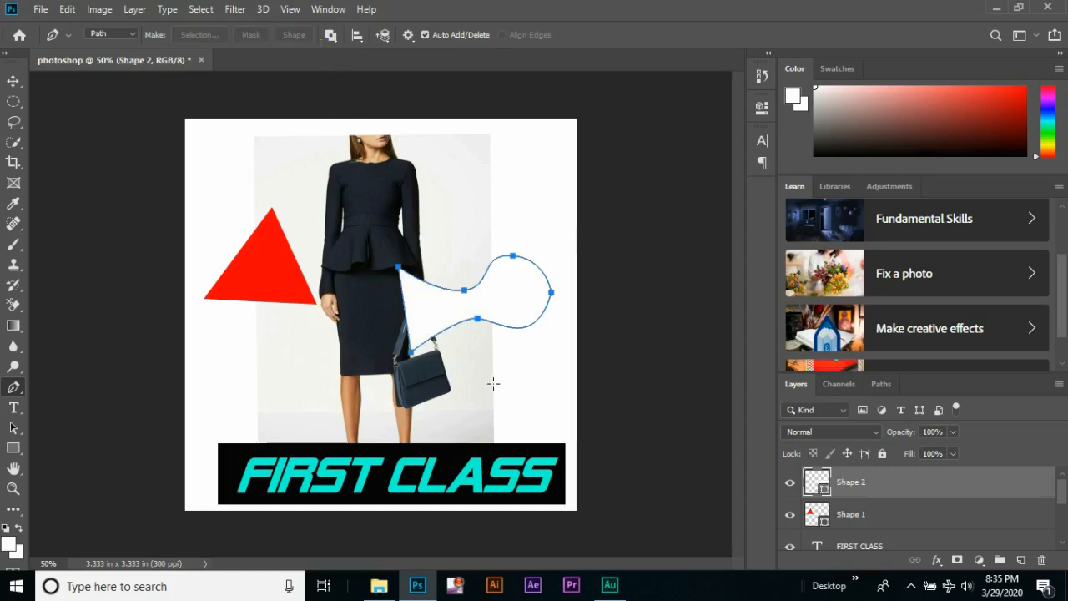
click(16, 451)
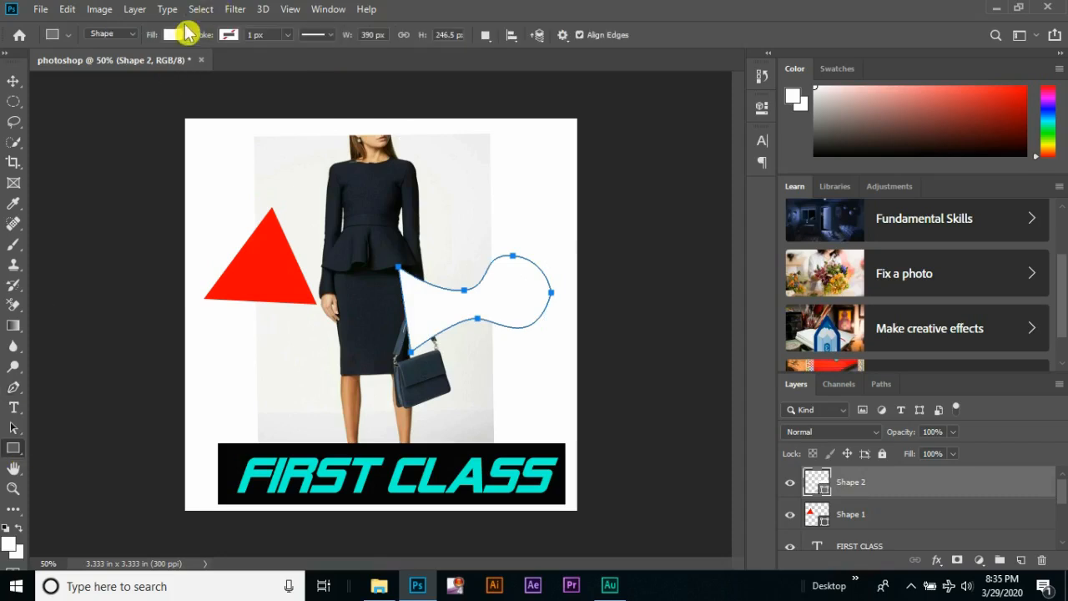
click(174, 35)
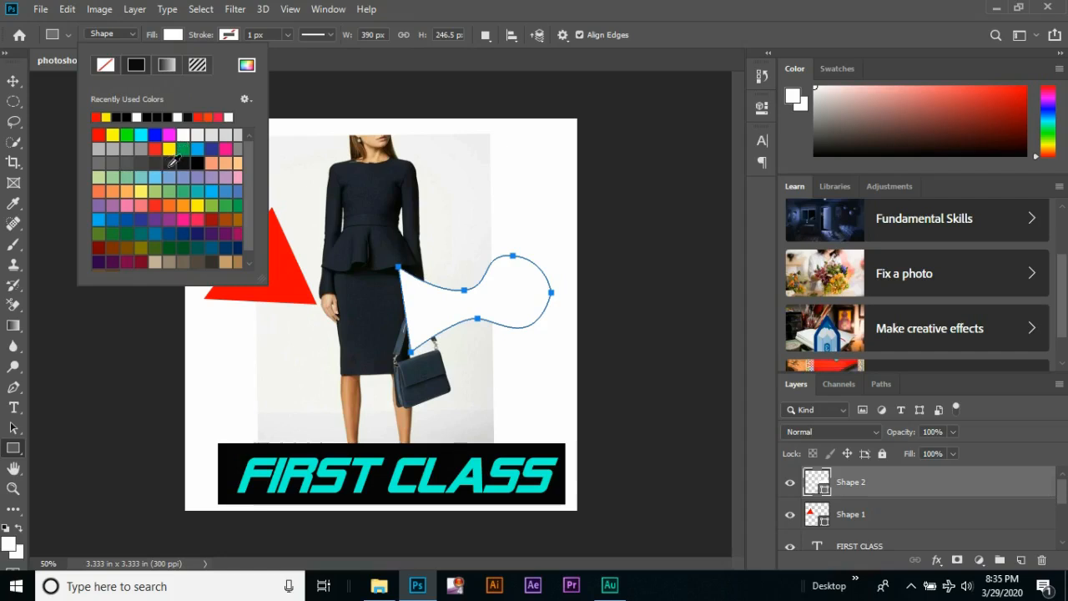
click(178, 161)
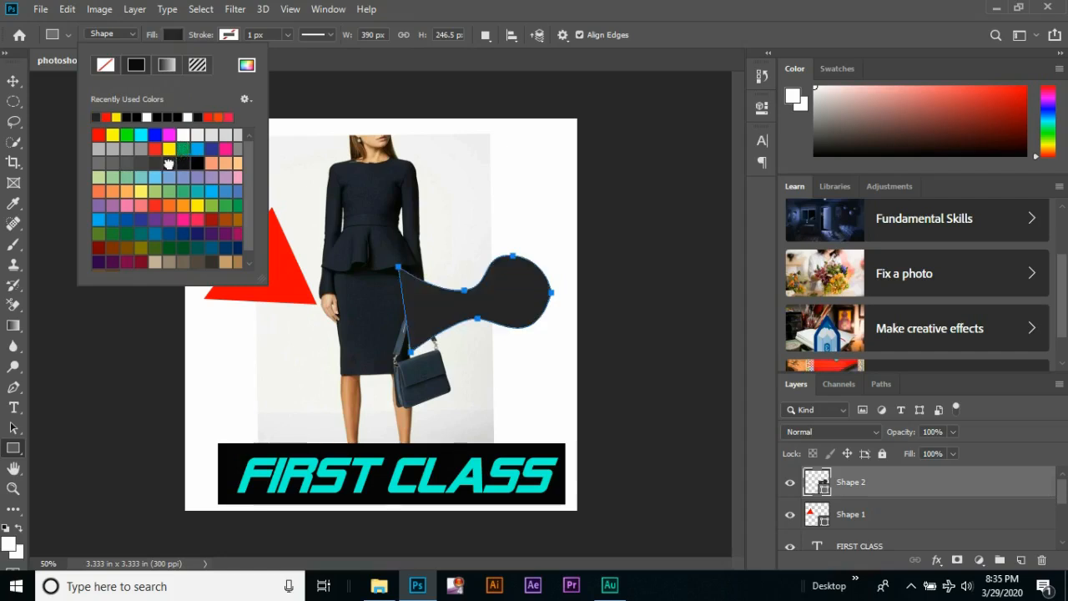
Return to the Move tool and delete the dark grey curved shape layer
click(13, 81)
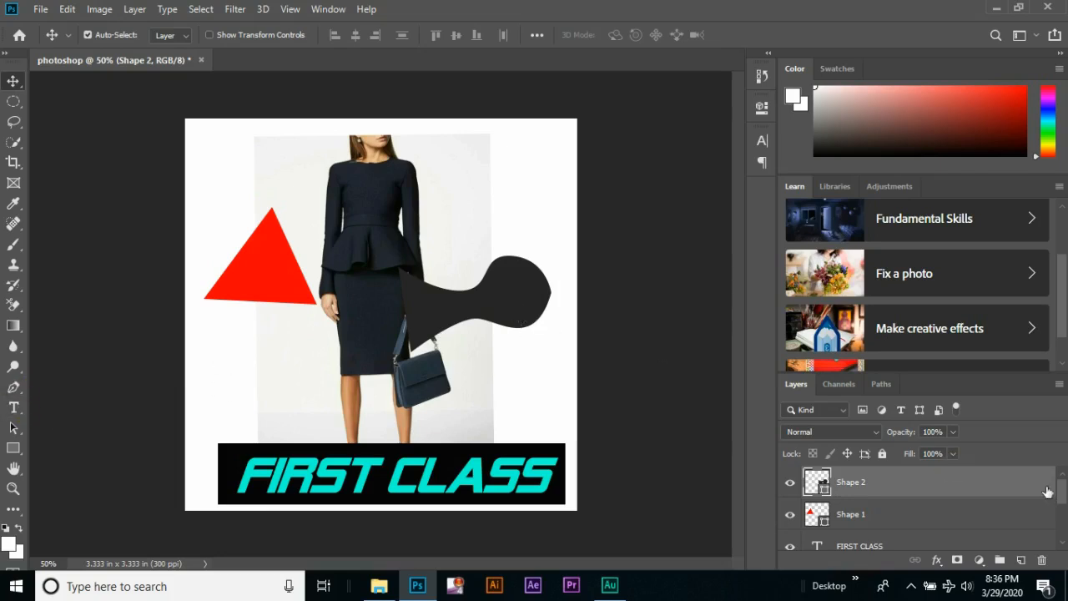
key(Delete)
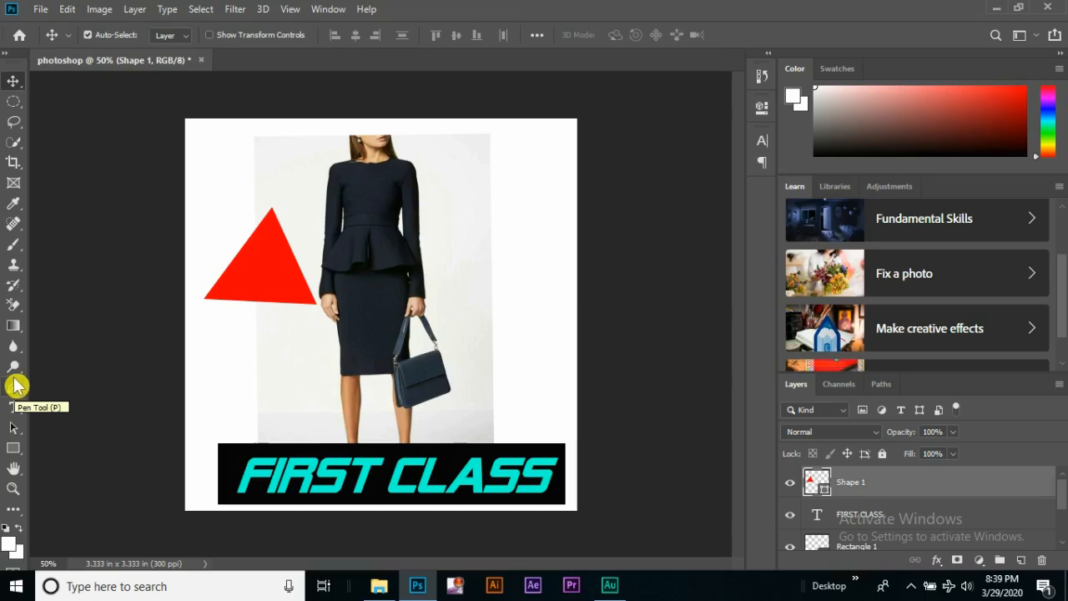
Examine the outfit image up close with the Hand tool, zooming in and out and panning at 100%
click(13, 469)
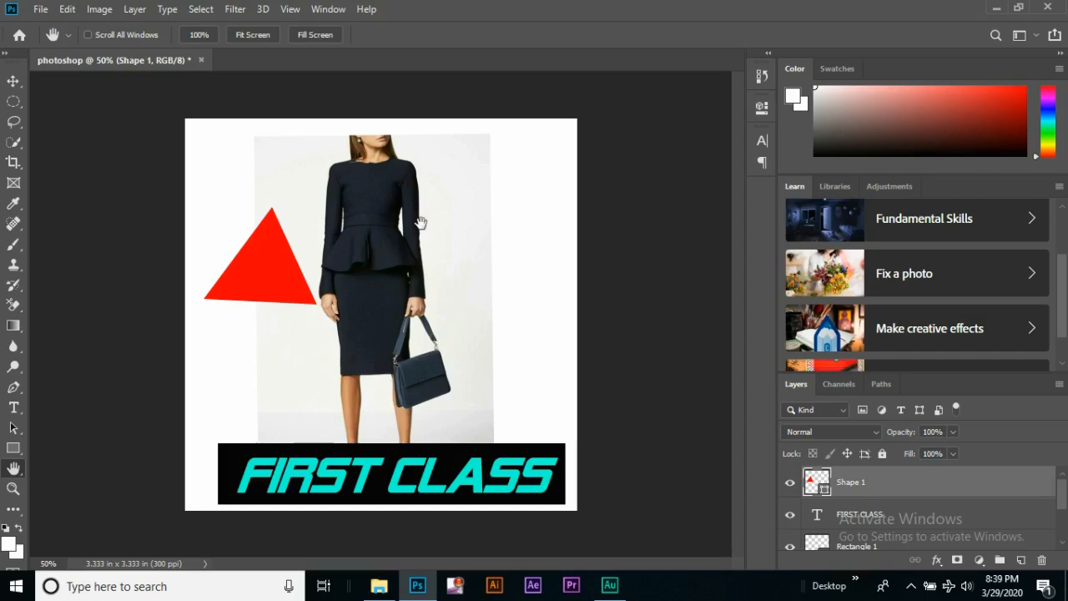
key(ctrl+plus)
key(ctrl+plus)
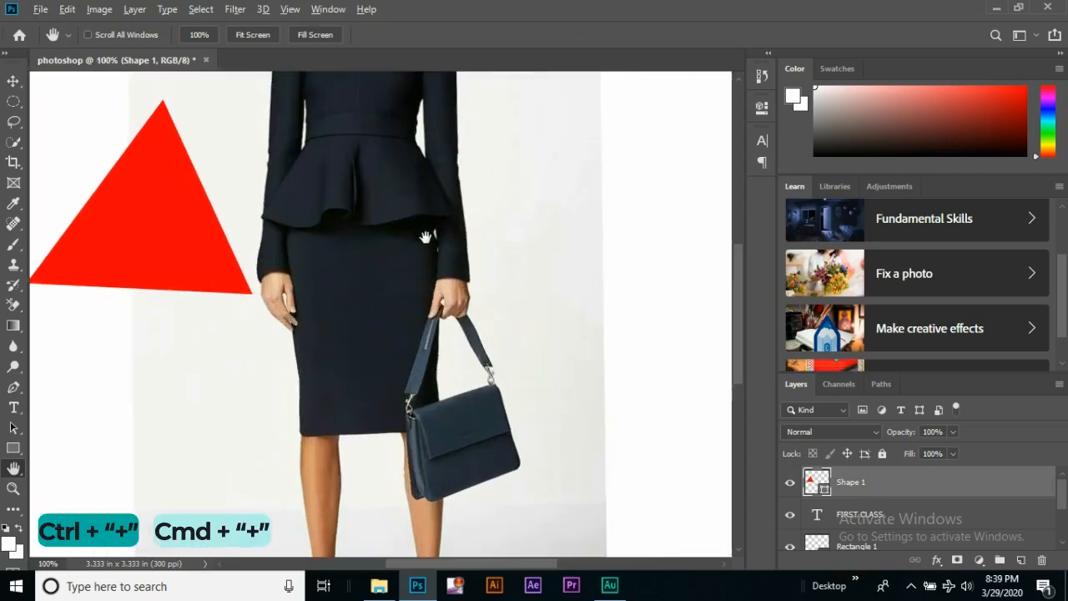
scroll(425, 237, down, 4)
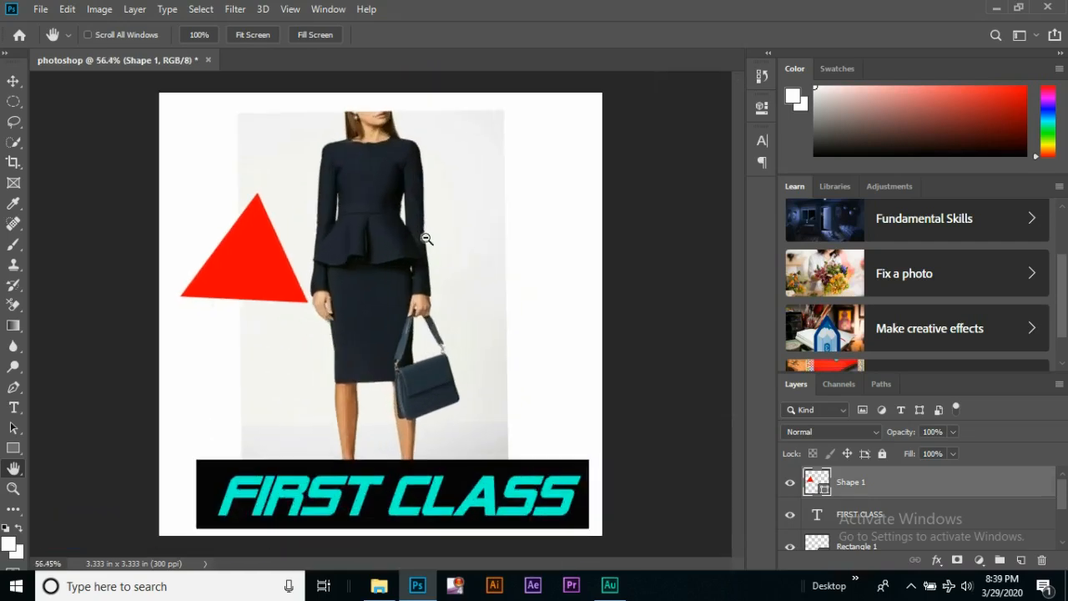
scroll(425, 238, up, 2)
scroll(425, 238, up, 1)
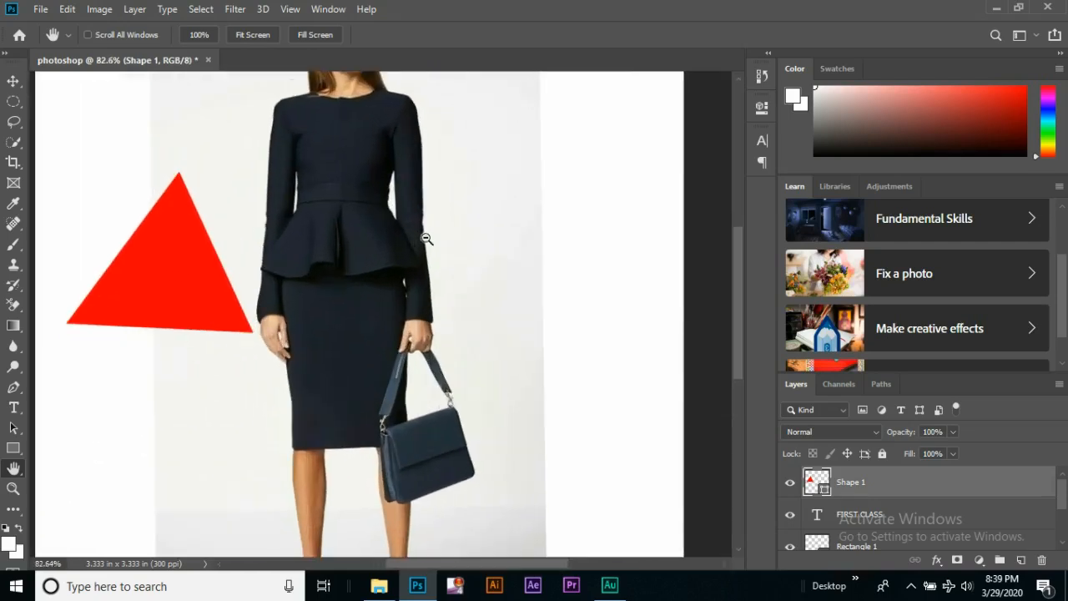
scroll(425, 233, up, 1)
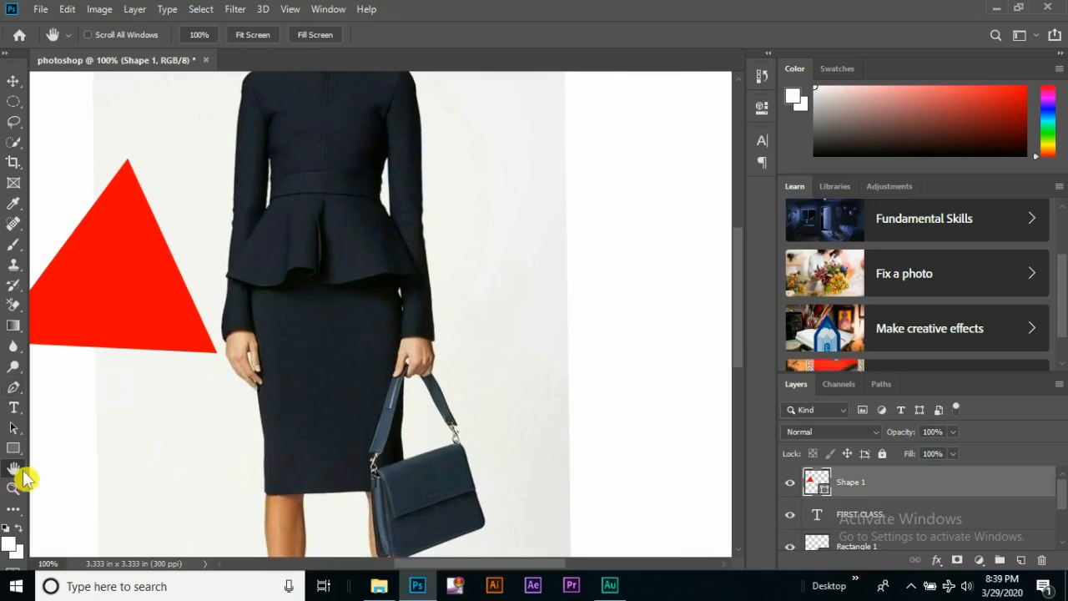
drag(451, 215, 512, 235)
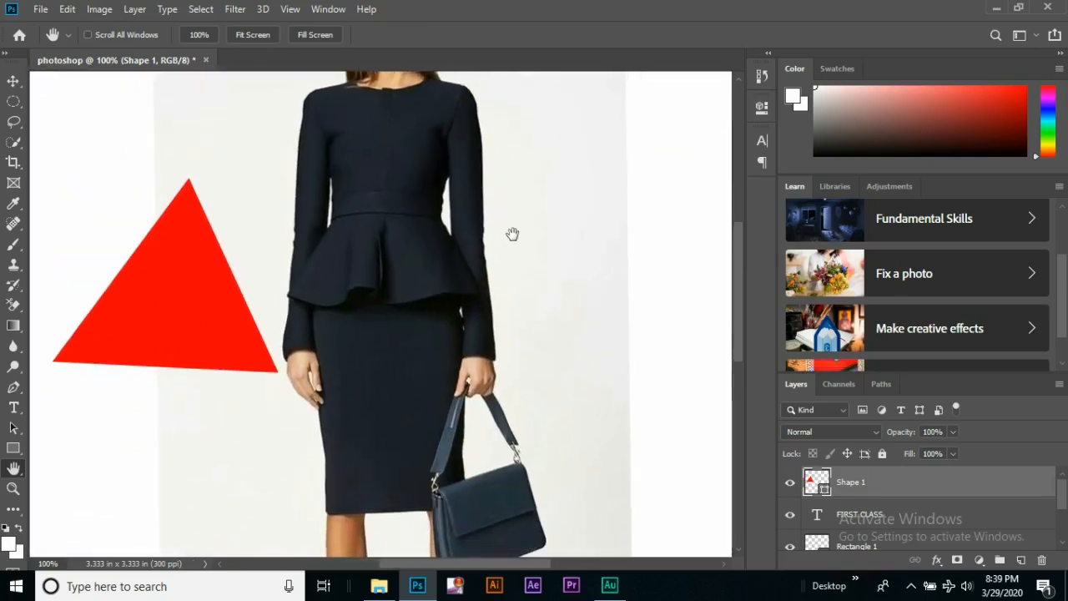
Examine the skirt and handbag with the Move tool active by temporarily panning, moving the view and zooming in and out
click(14, 82)
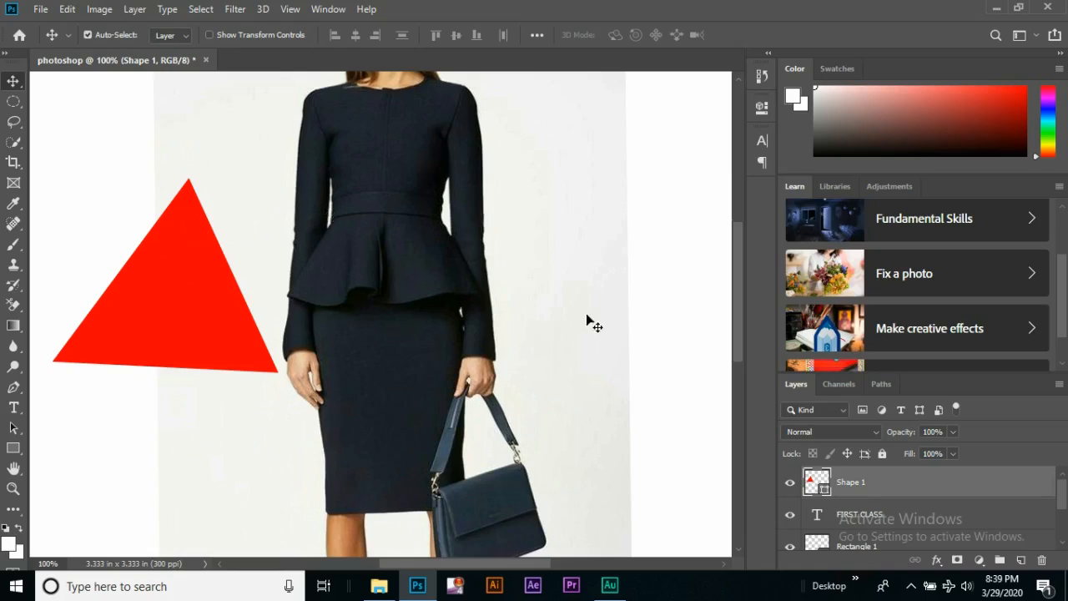
key(space)
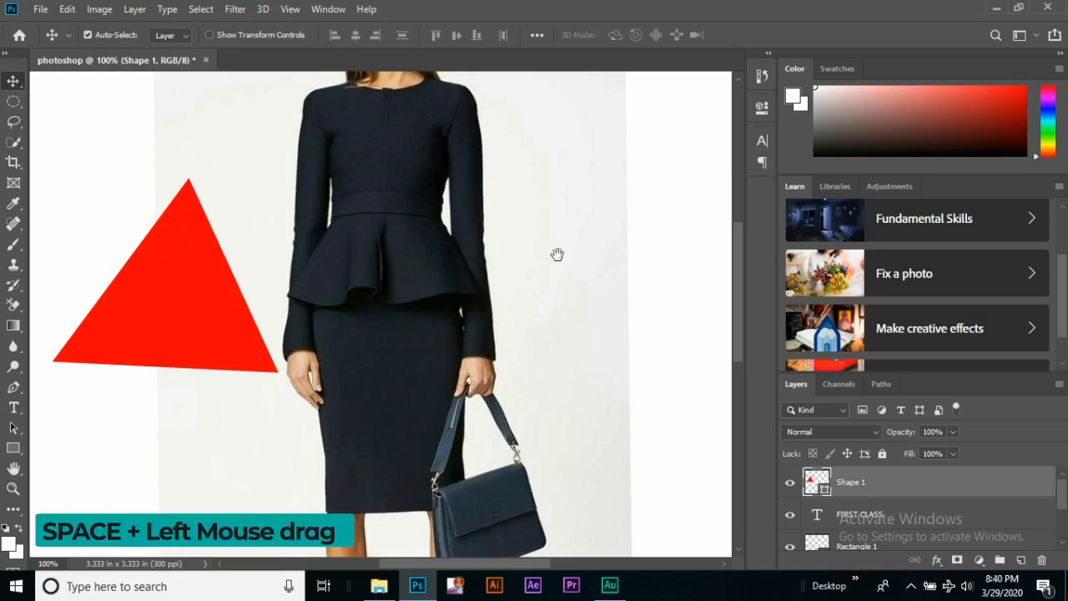
mouse_move(558, 255)
mouse_down()
mouse_move(525, 202)
mouse_move(410, 348)
mouse_move(537, 429)
mouse_move(626, 247)
mouse_move(570, 412)
mouse_move(555, 261)
mouse_up()
drag(741, 320, 742, 353)
drag(411, 565, 380, 572)
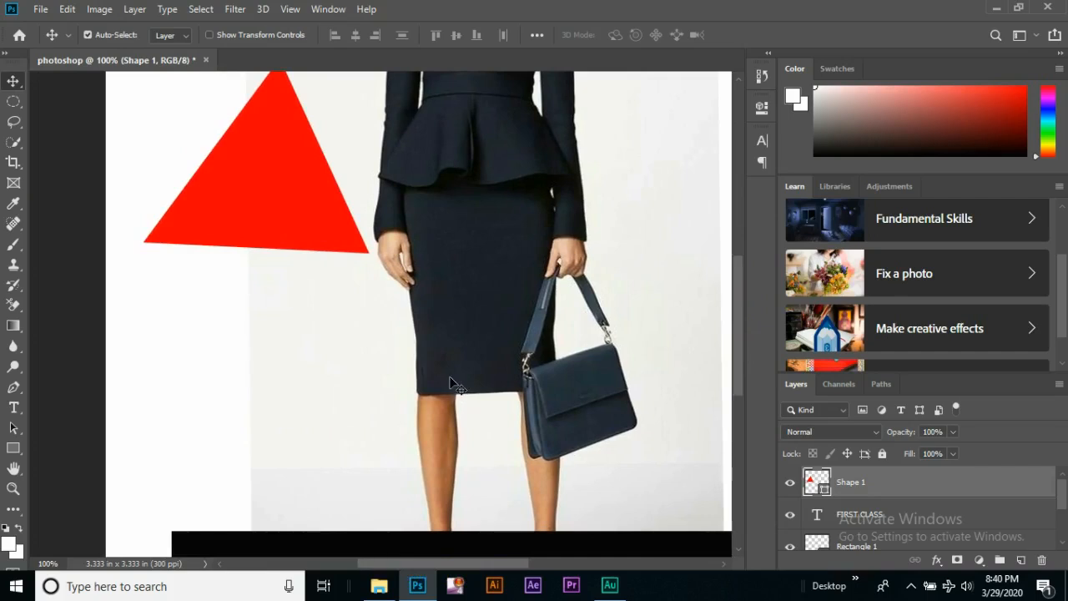
scroll(485, 322, up, 2)
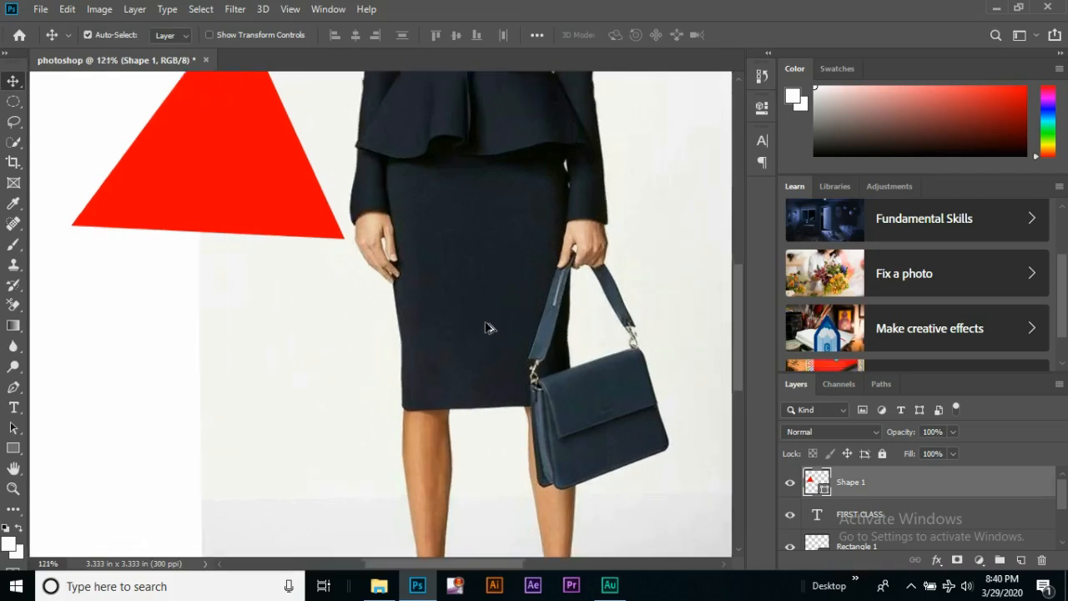
scroll(485, 322, down, 3)
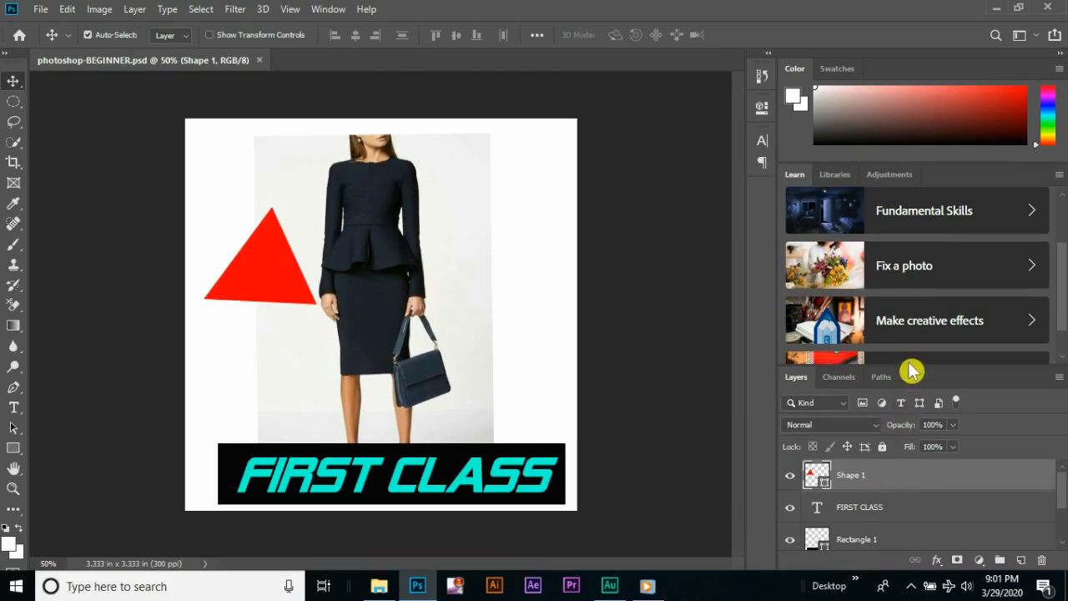
Give the layer list more room by enlarging its area and hiding the Learn panel
drag(910, 367, 909, 362)
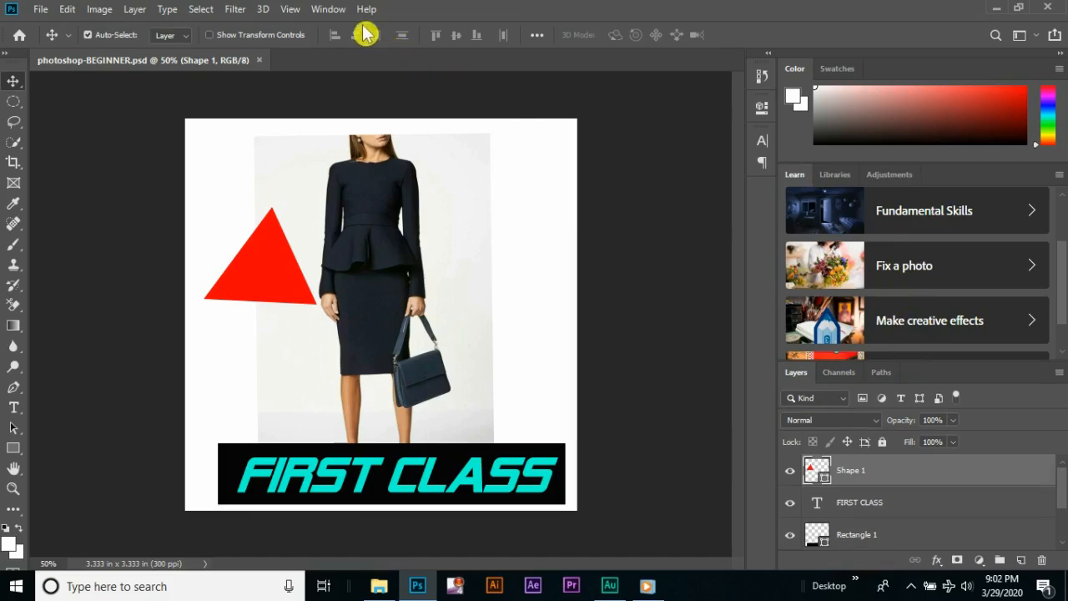
click(325, 10)
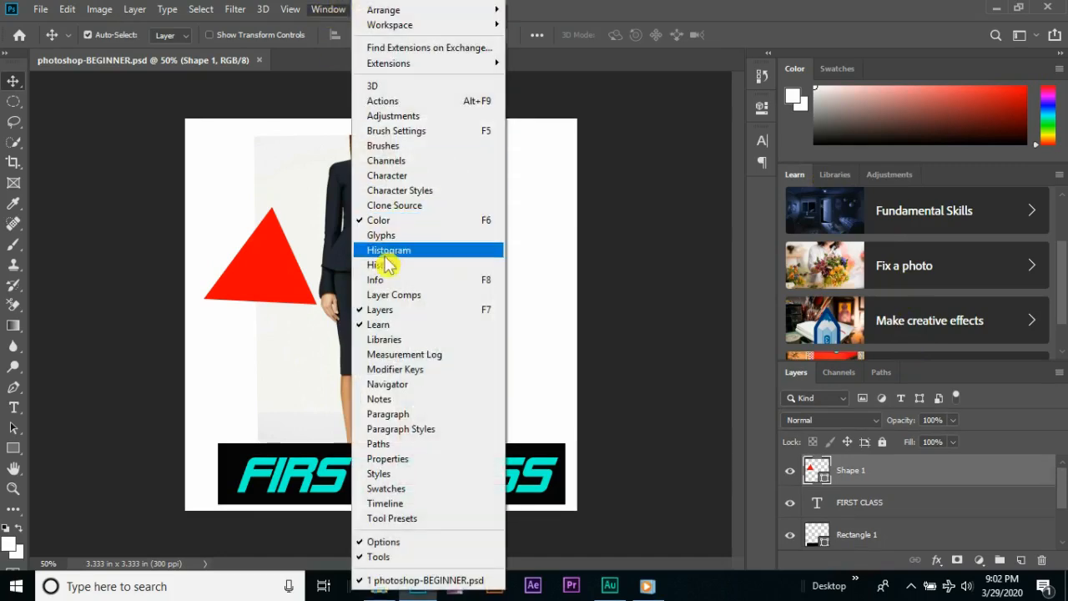
click(380, 326)
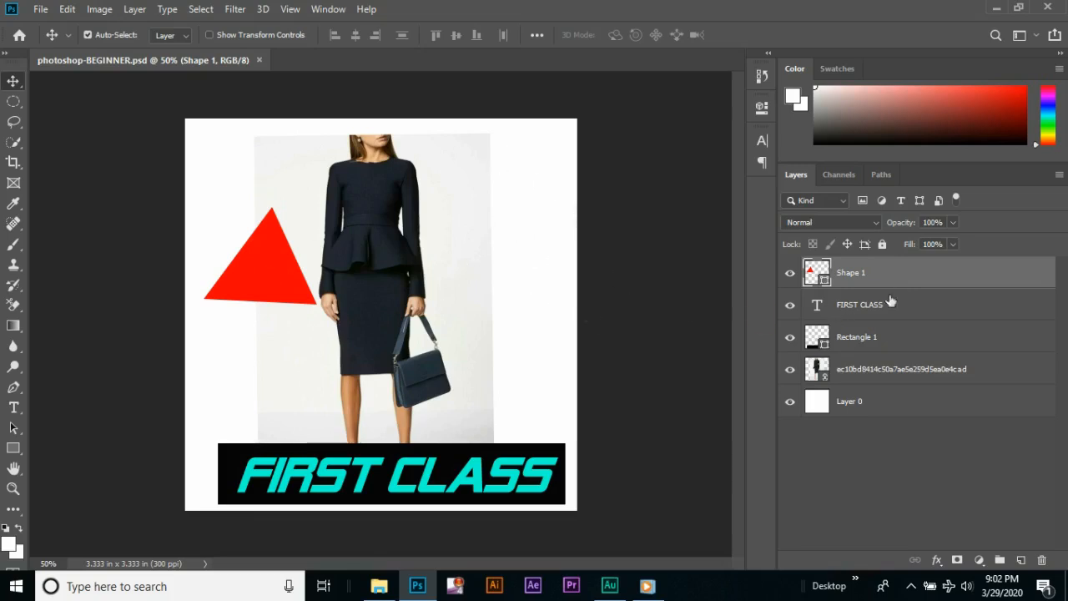
Select the FIRST CLASS and Shape 1 layers in turn, and hide the Shape 1, FIRST CLASS, Rectangle 1 and outfit photo layers
click(924, 303)
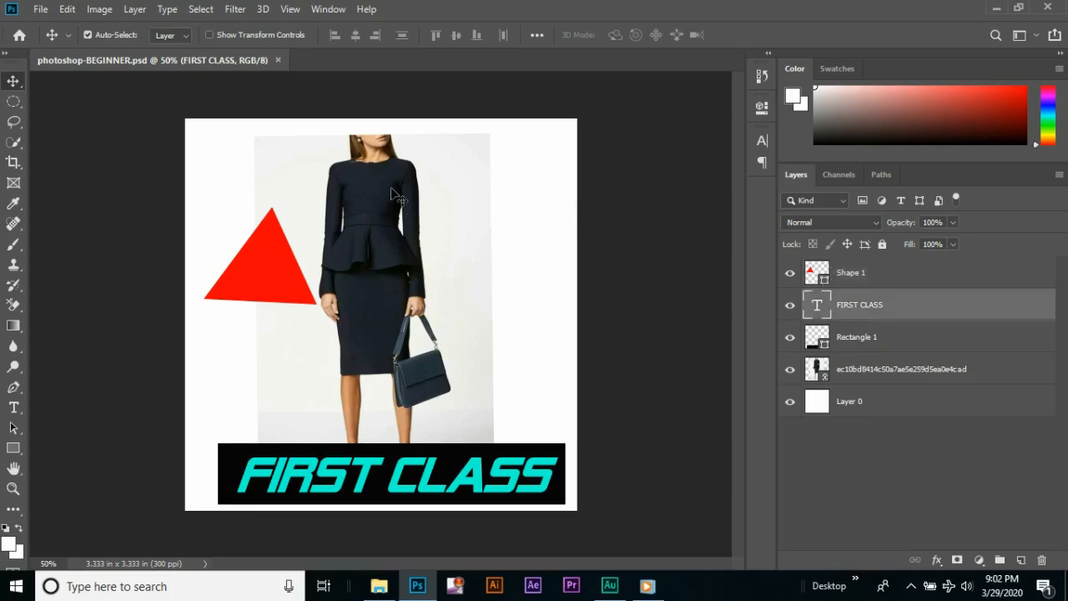
click(936, 279)
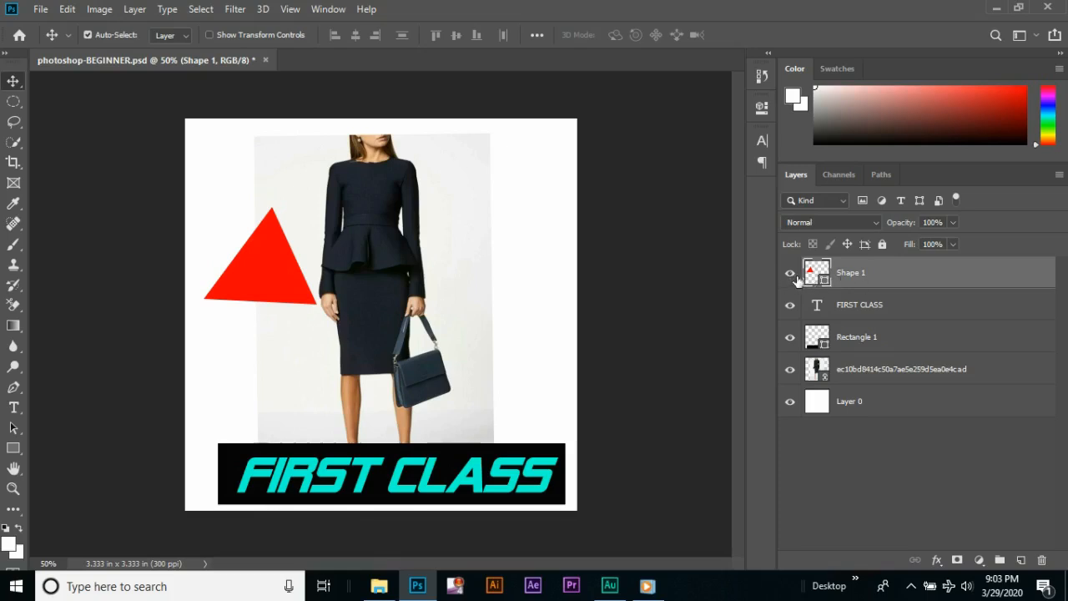
click(790, 275)
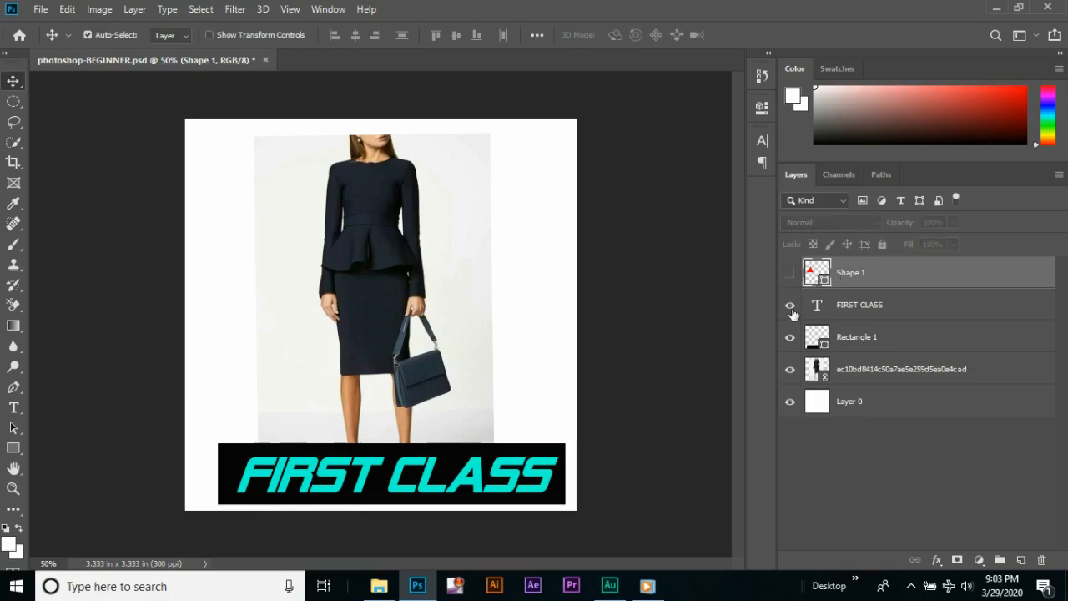
click(791, 305)
click(790, 338)
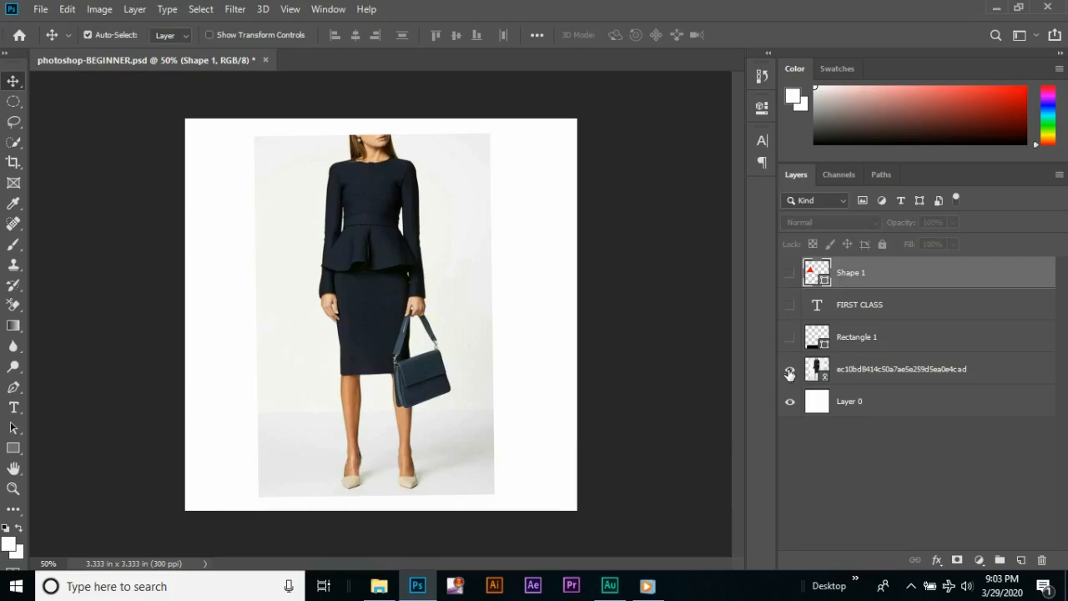
click(790, 369)
Show the Rectangle 1, FIRST CLASS, Shape 1 and outfit photo layers again
click(791, 338)
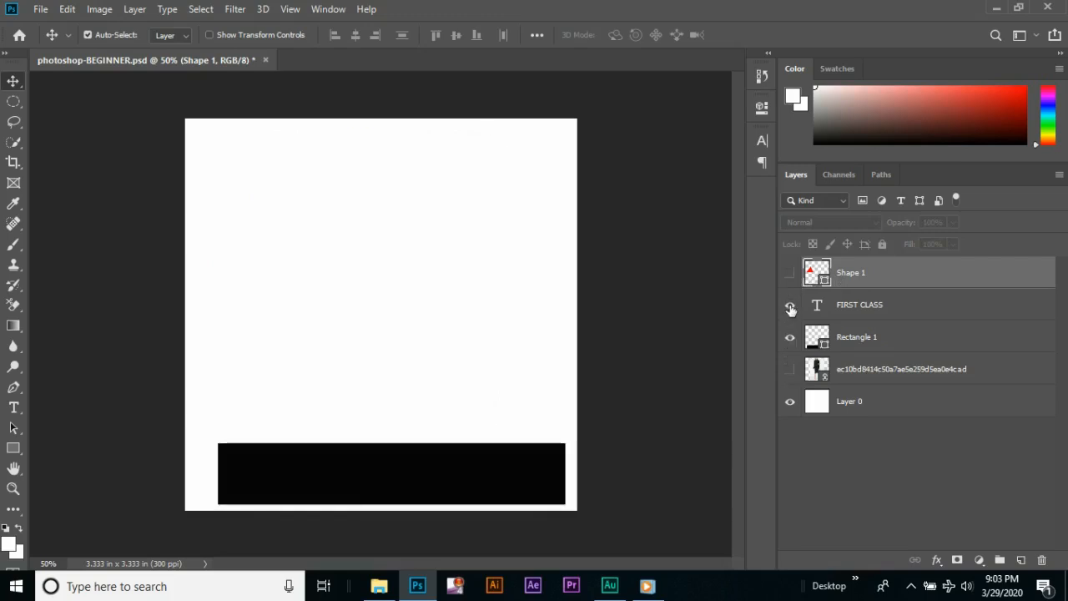
click(791, 306)
click(790, 275)
click(790, 369)
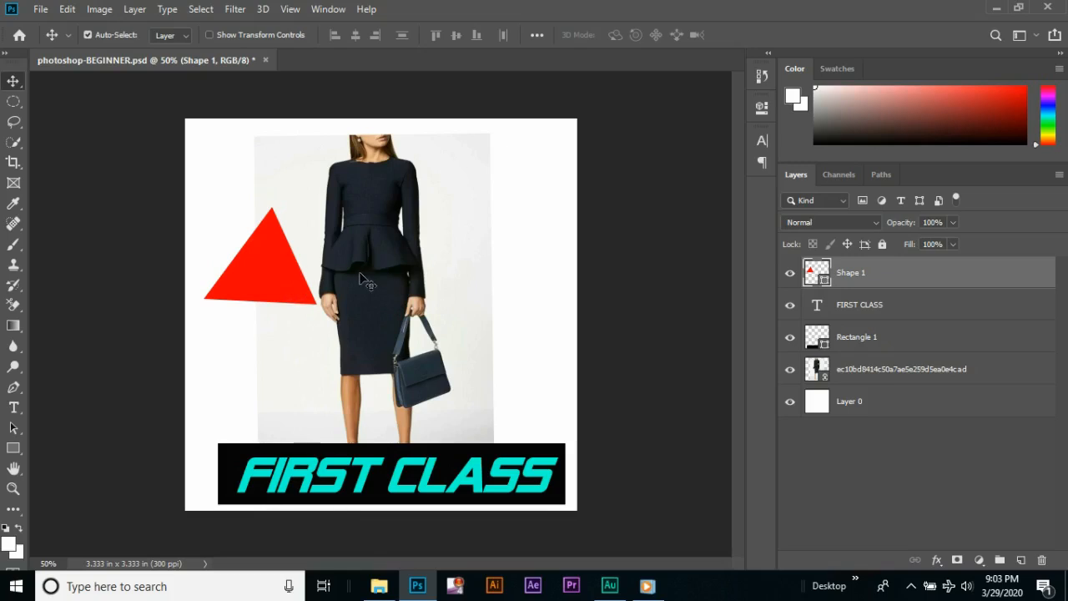
Try moving the outfit photo sideways, undo the move, and fully lock the photo's layer
drag(364, 279, 498, 260)
key(ctrl)
key(ctrl+z)
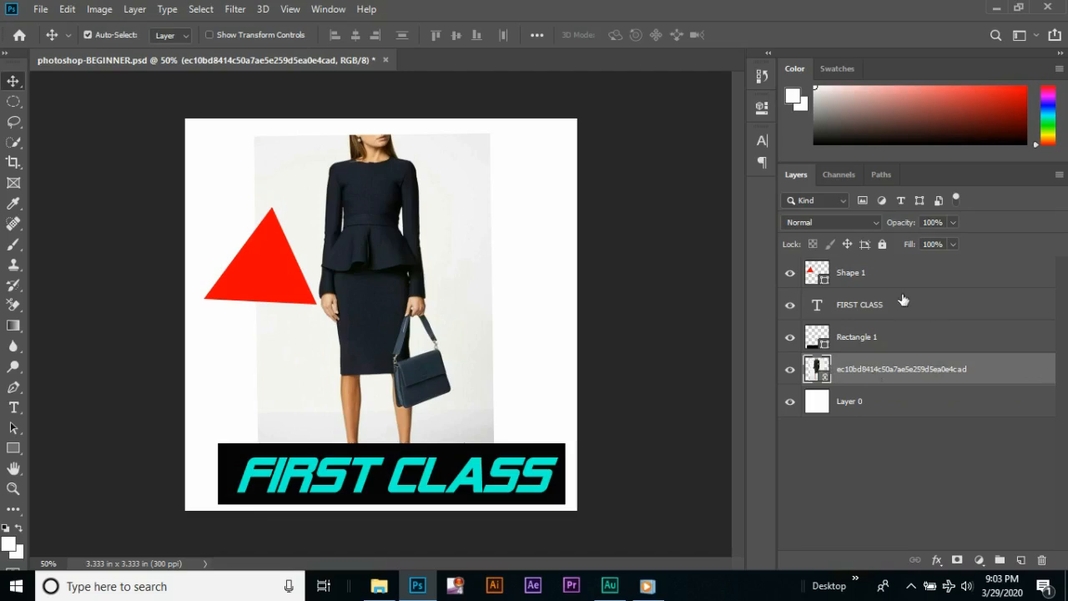
click(883, 244)
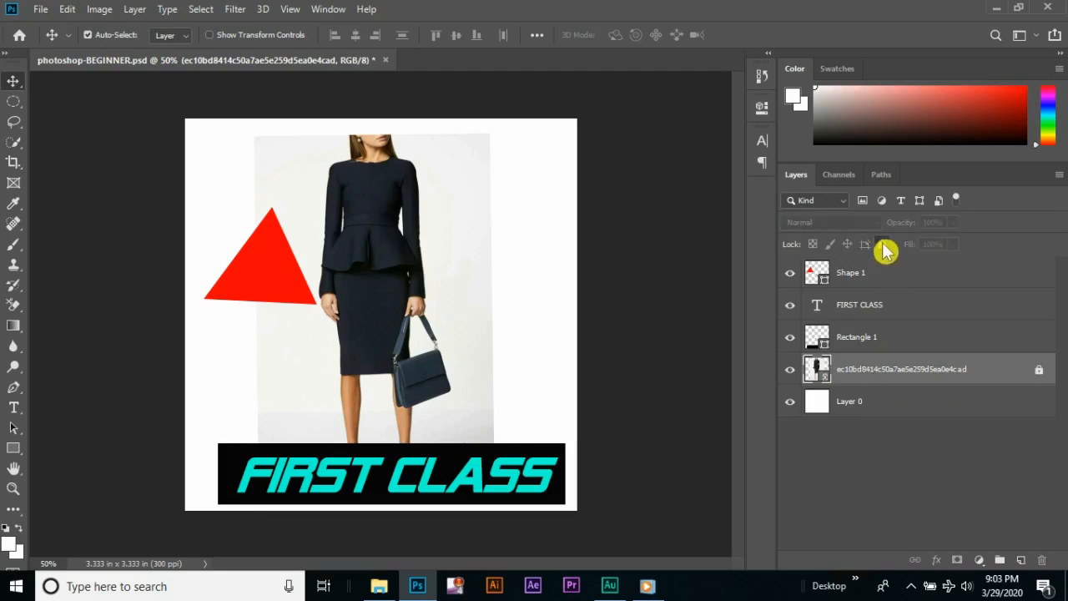
Try to drag the locked outfit photo on the canvas, and undo the accidental move of Layer 0
click(392, 244)
drag(503, 269, 409, 250)
click(954, 370)
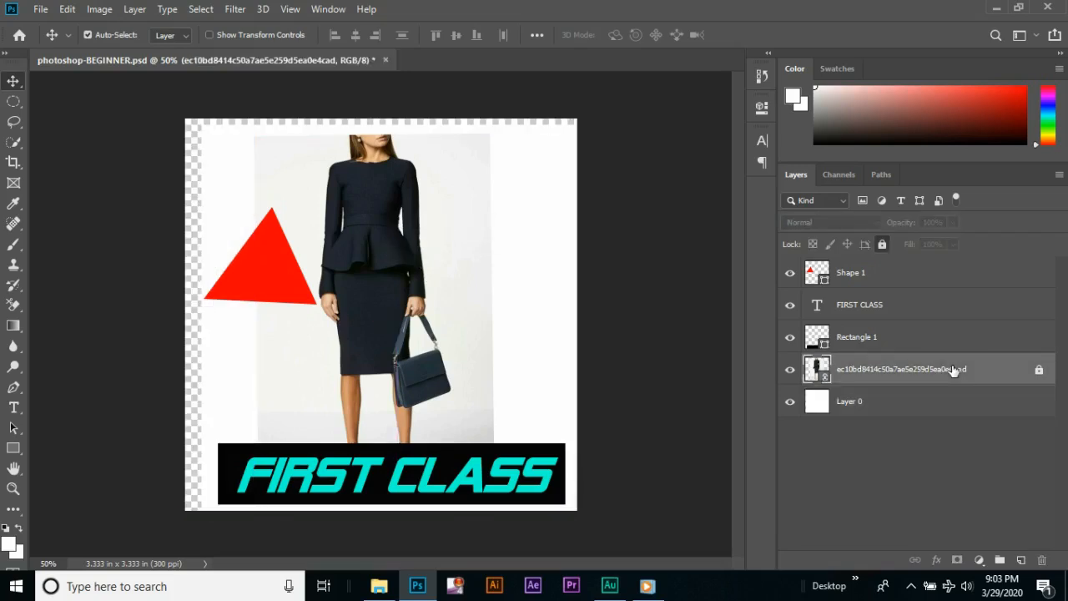
click(874, 413)
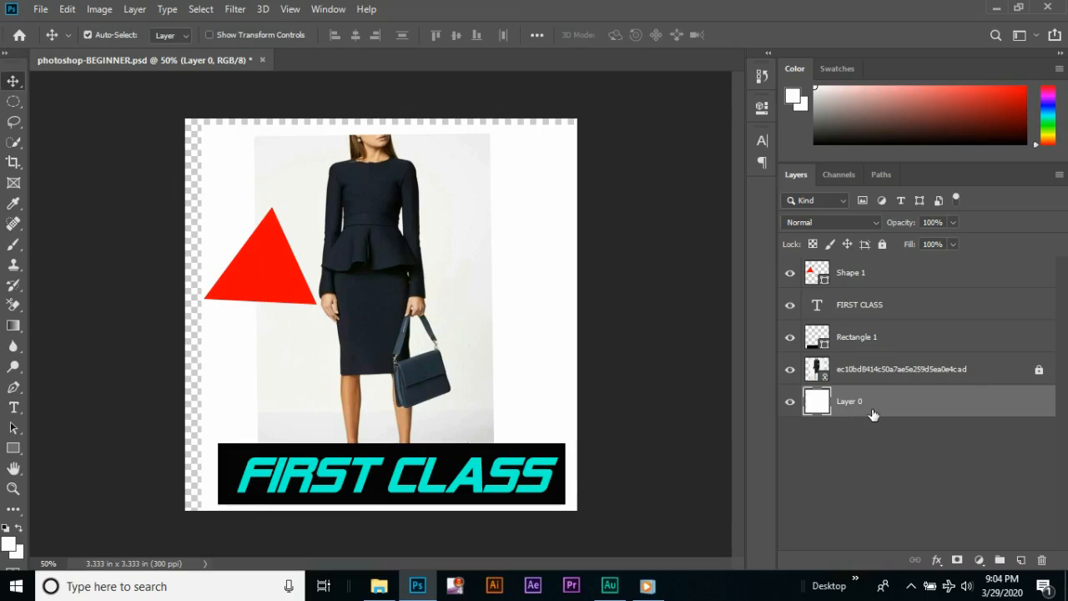
key(ctrl+z)
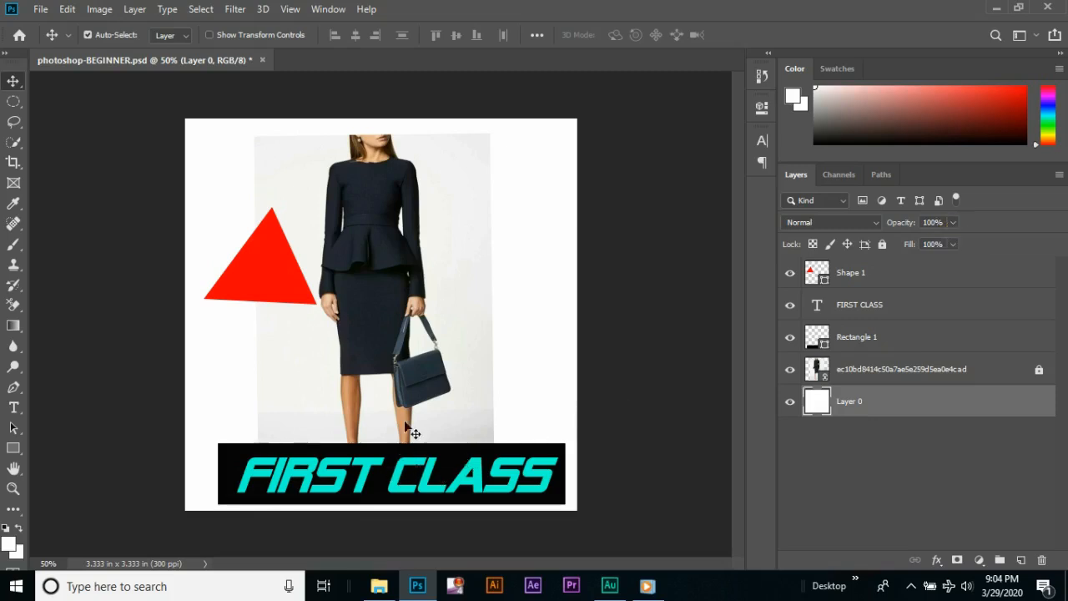
Reduce the opacity of the Rectangle 1 layer to 54%
click(900, 339)
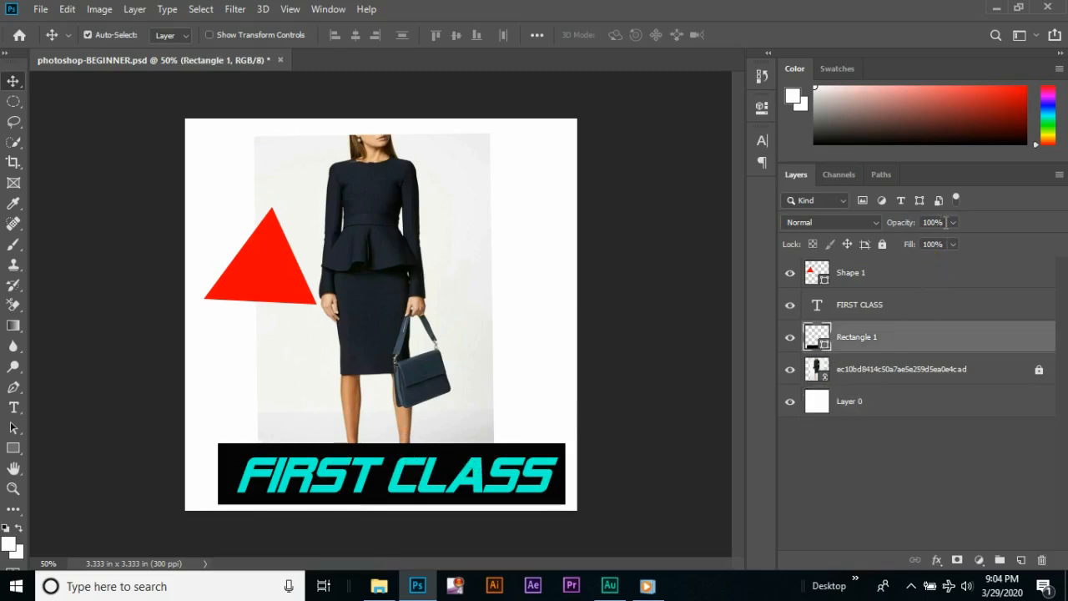
drag(953, 222, 922, 248)
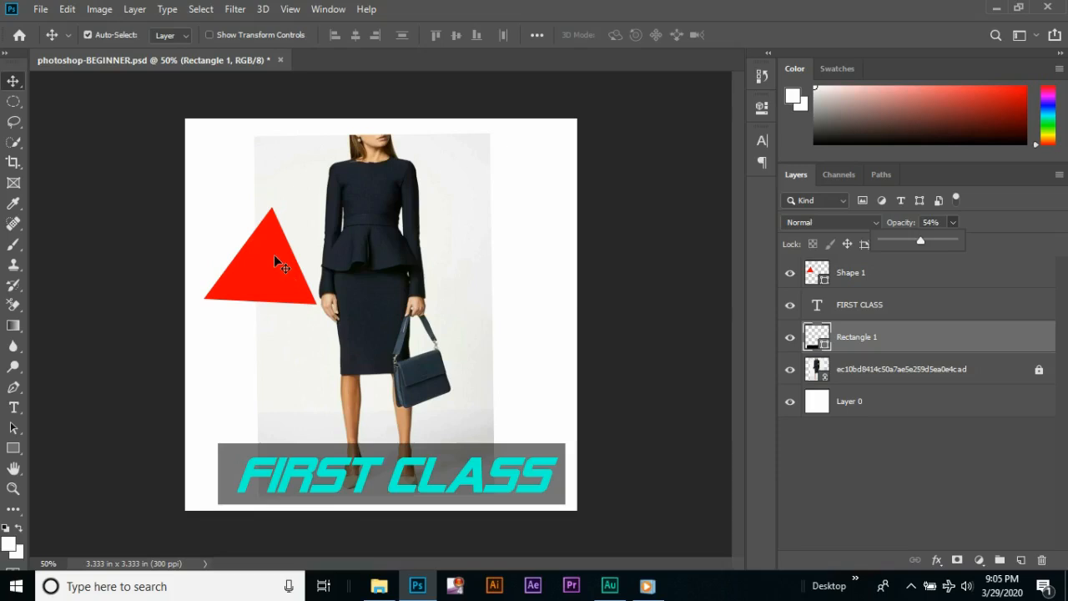
click(895, 269)
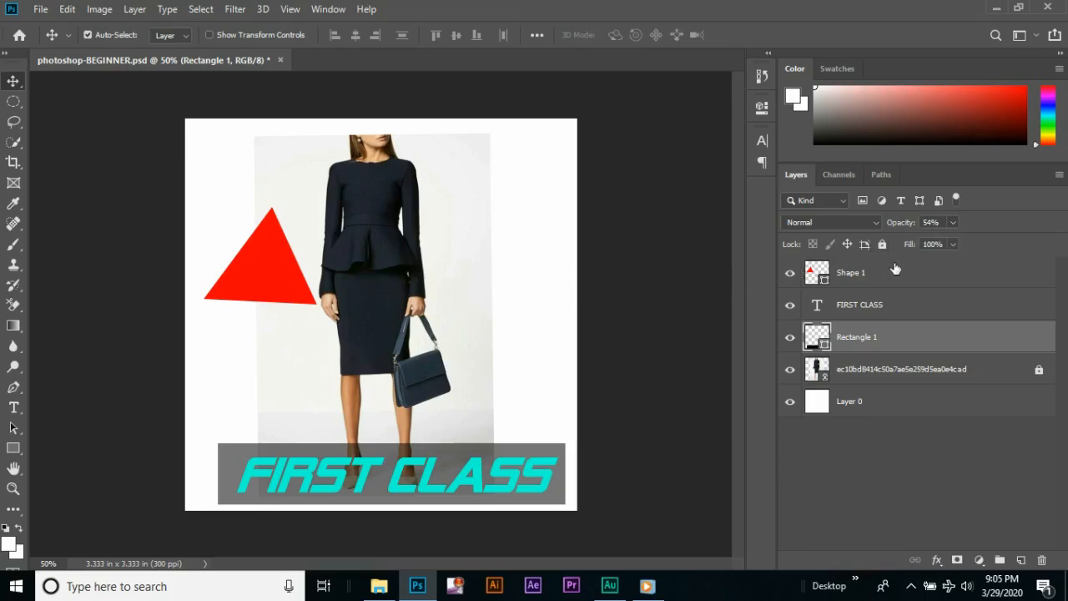
Open the layer style of Shape 1, try Color Overlay on and off, and enable Gradient Overlay with its settings shown
click(896, 268)
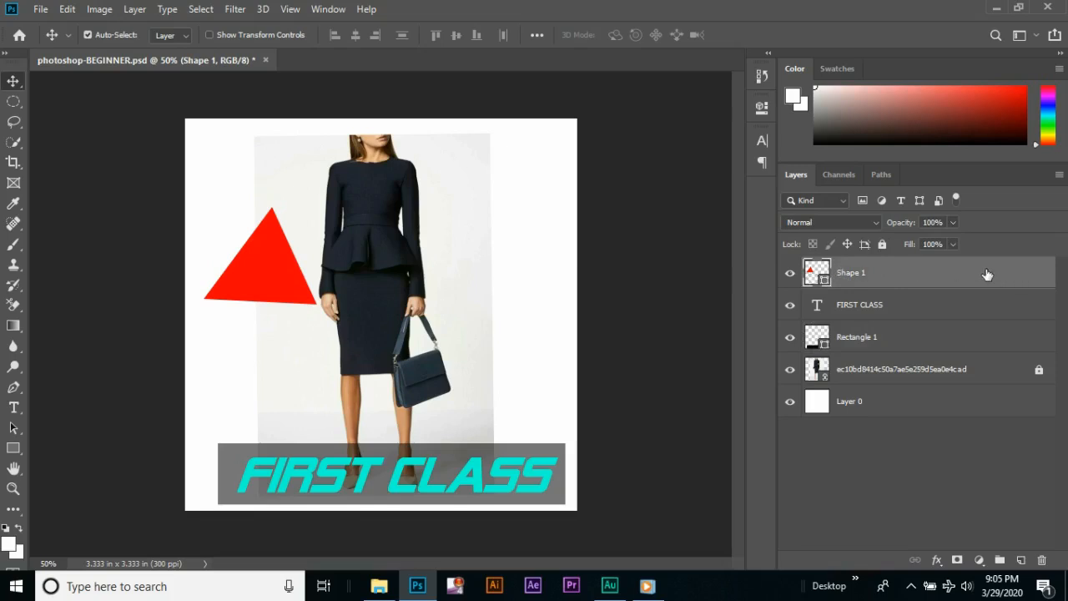
key(h)
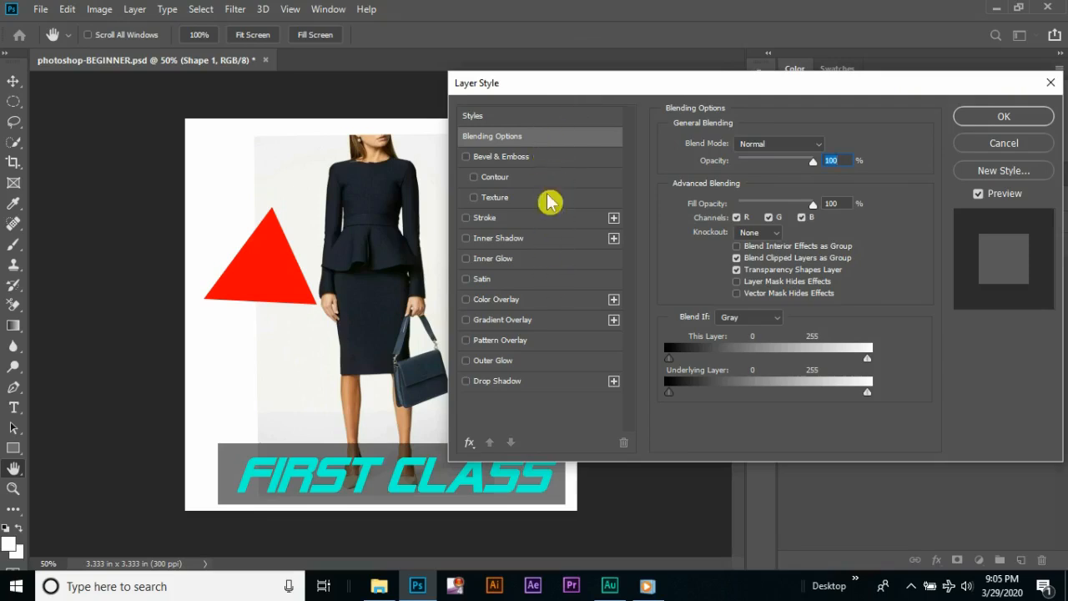
click(466, 300)
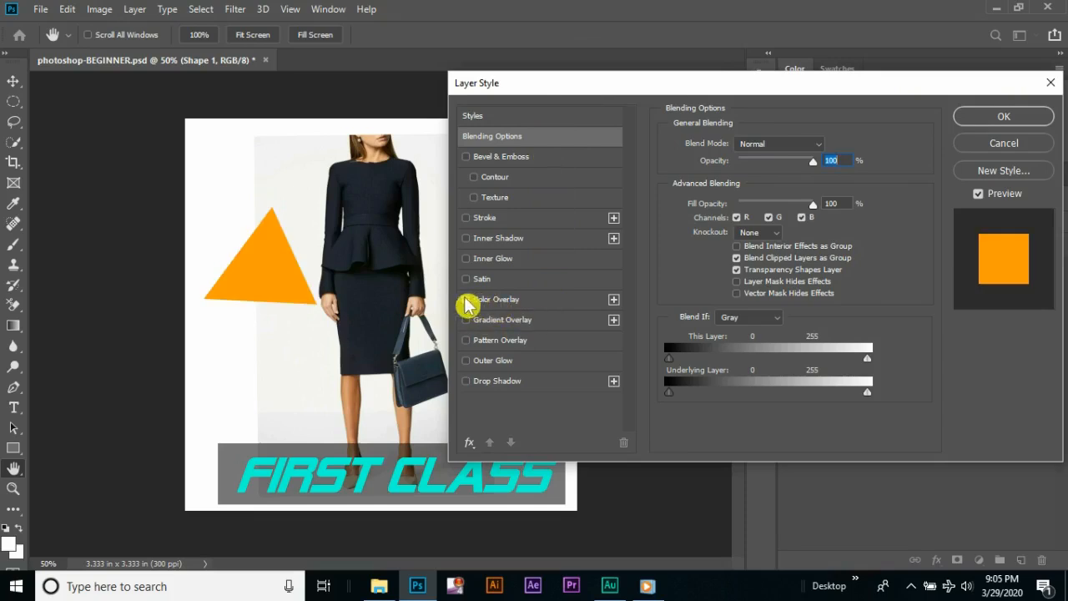
click(467, 300)
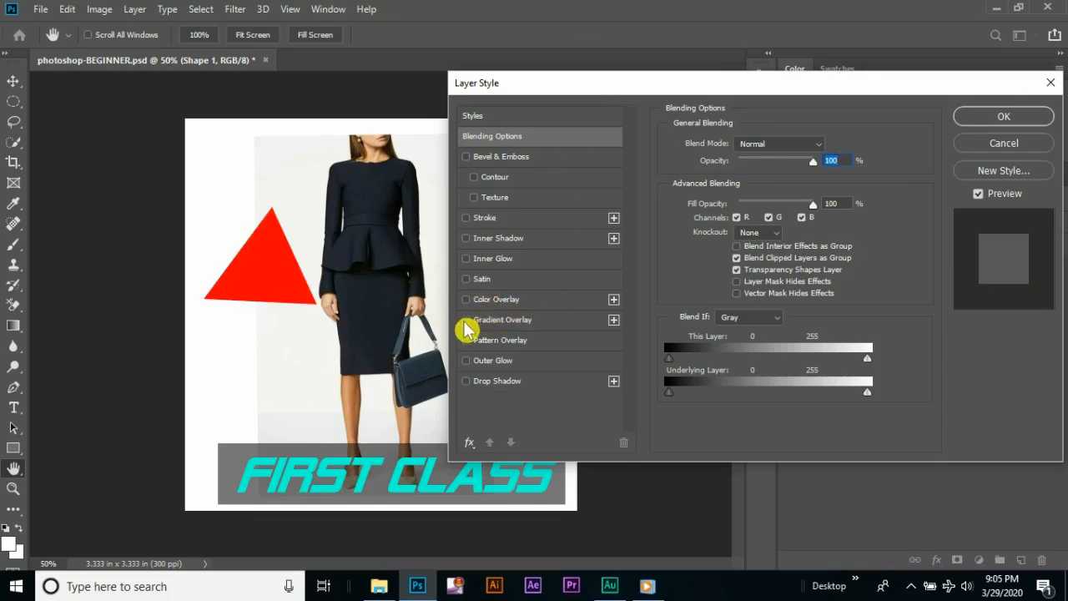
click(467, 321)
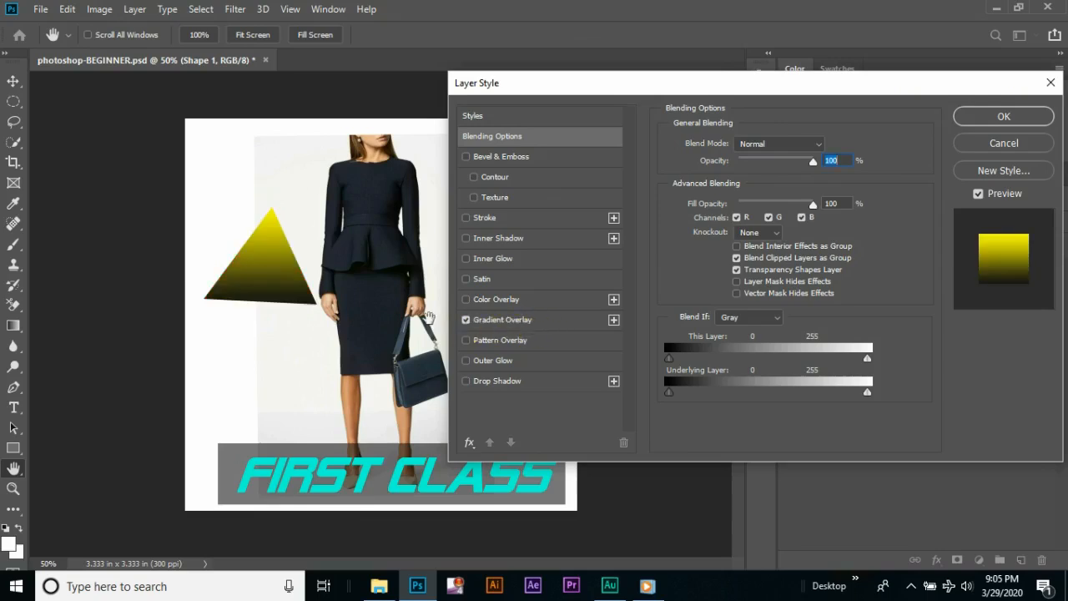
click(517, 322)
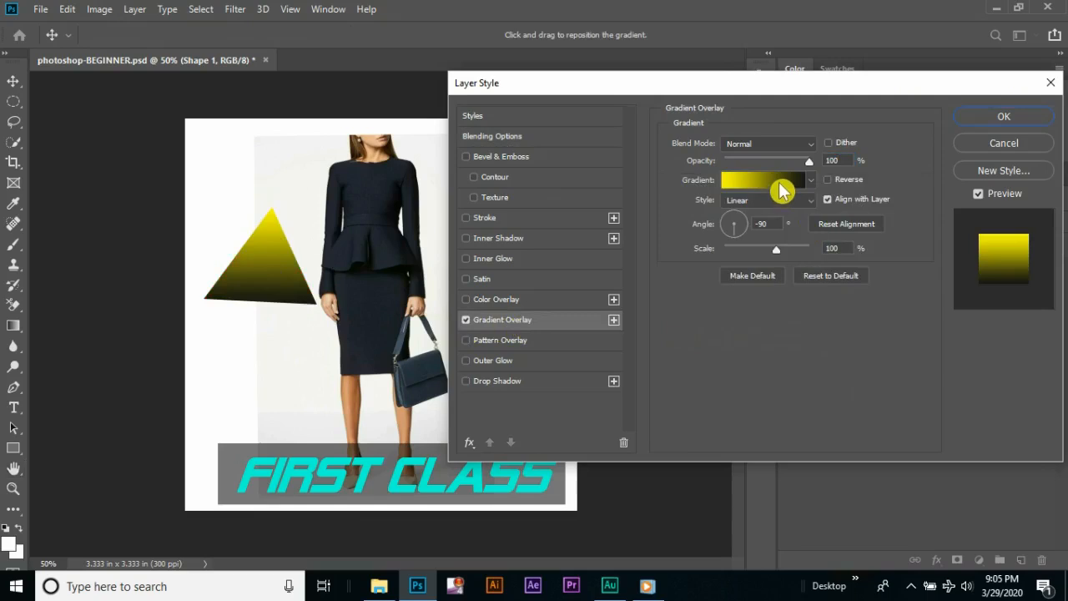
Change the gradient's yellow stop to purple b904fc, apply the layer style, and collapse the effects listed under Shape 1
click(781, 180)
click(645, 457)
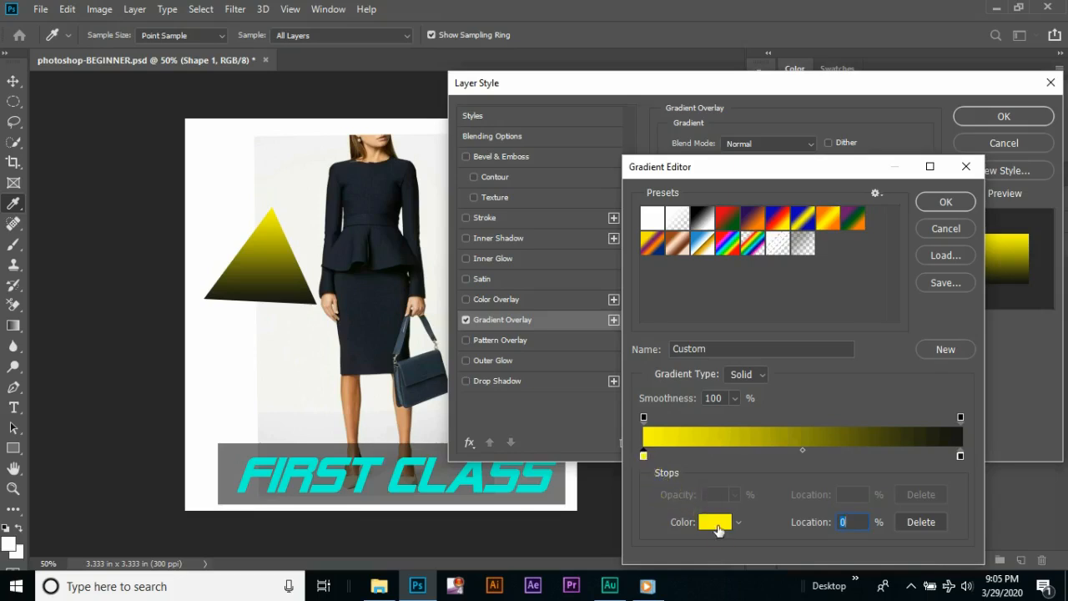
click(718, 521)
click(871, 138)
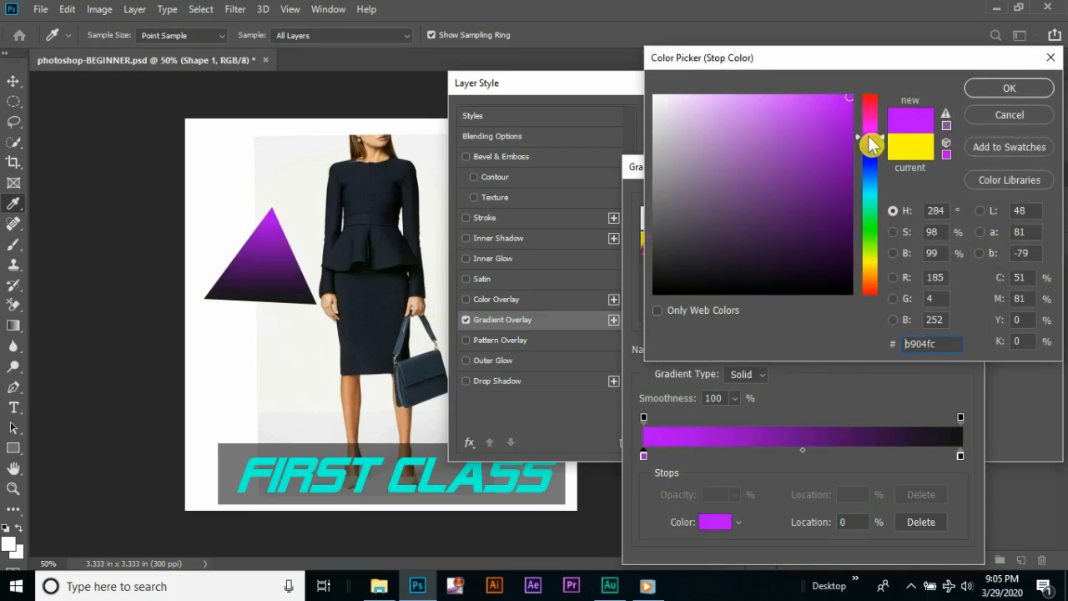
click(981, 89)
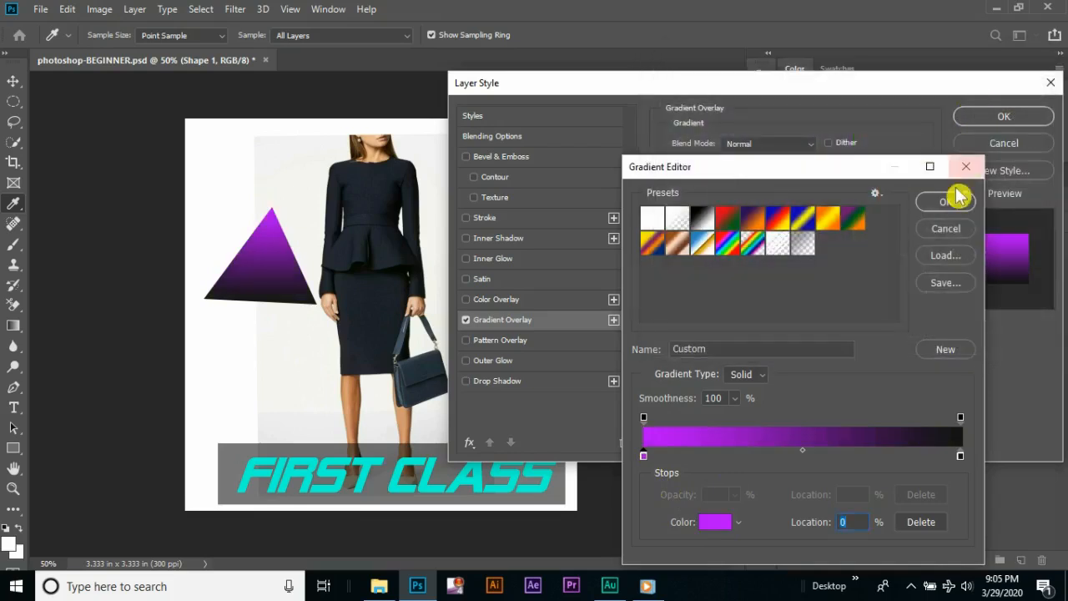
click(952, 202)
click(997, 118)
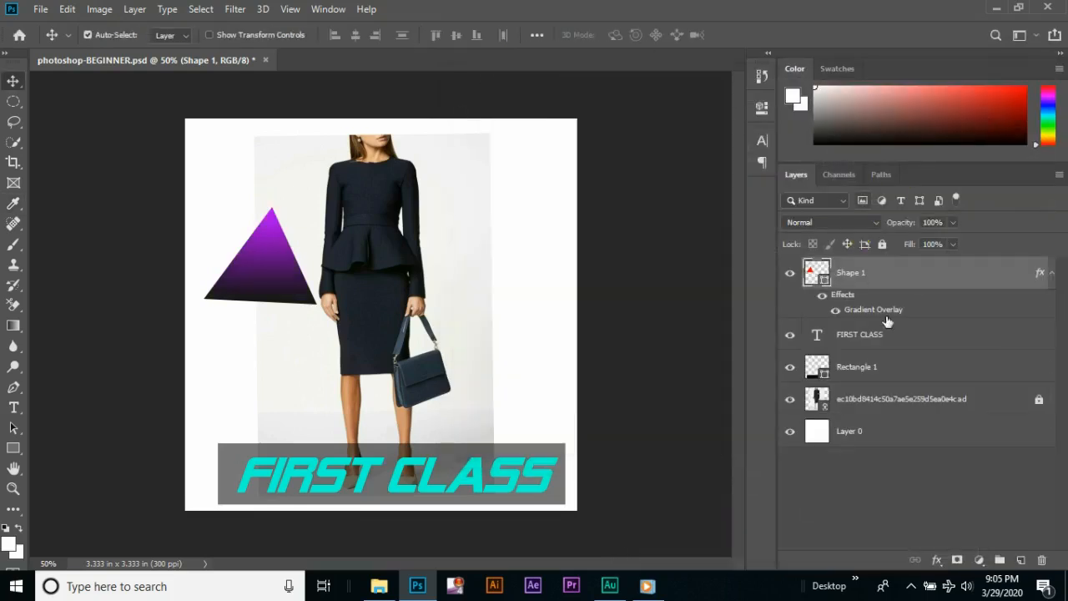
click(1053, 273)
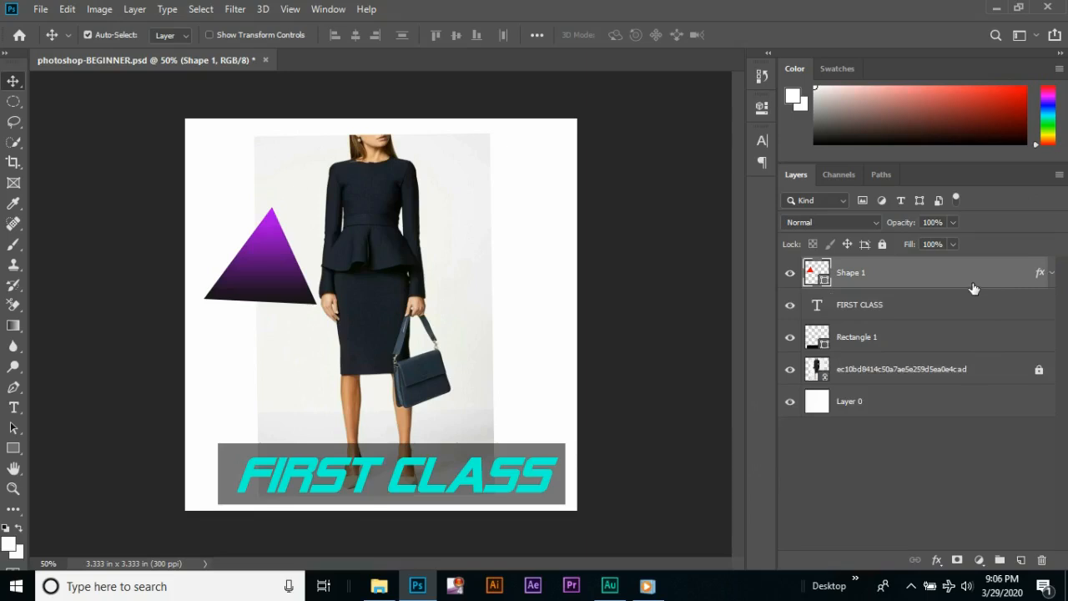
Hide the Shape 1, FIRST CLASS and Rectangle 1 layers, and unlock the outfit photo layer
click(790, 273)
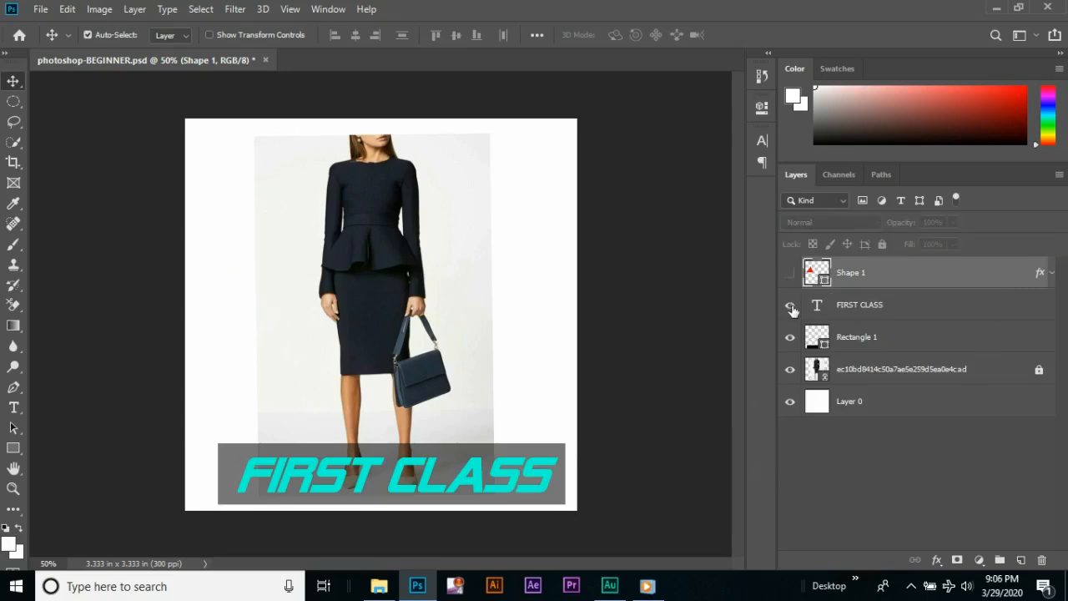
click(793, 305)
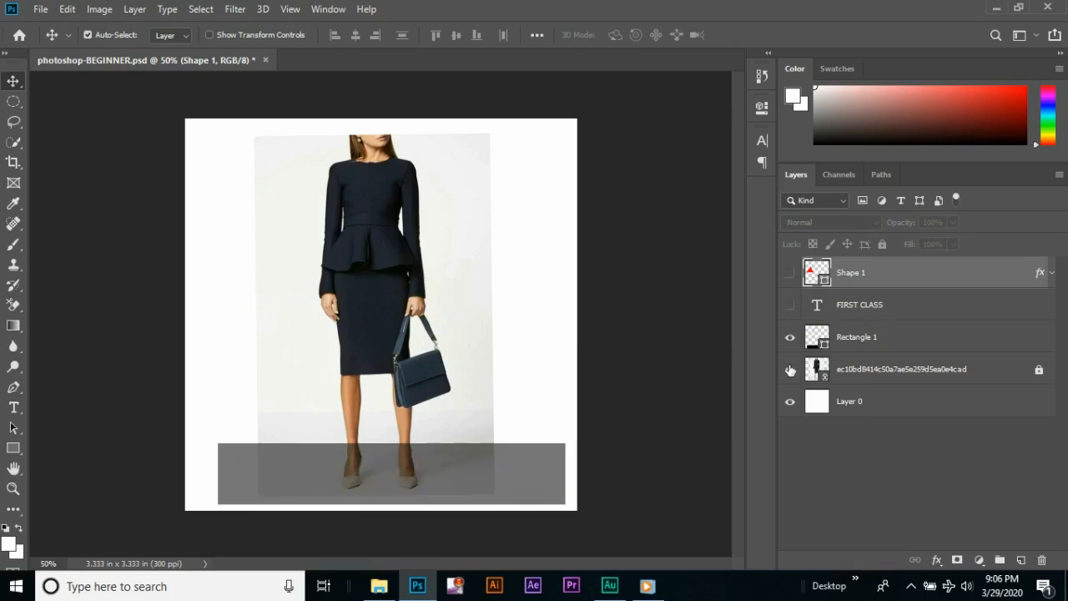
click(790, 337)
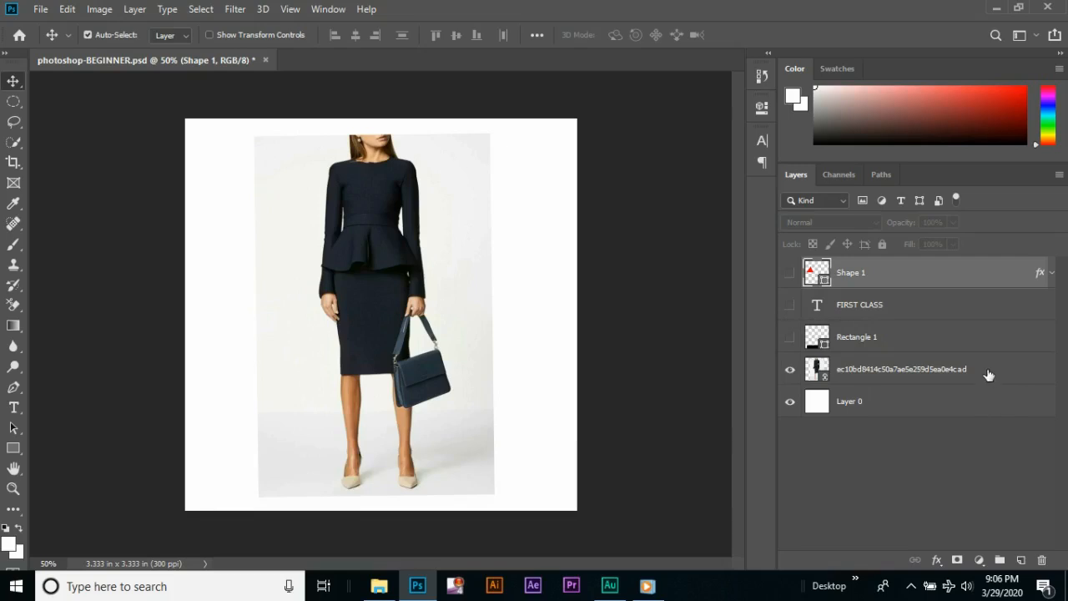
Apply a Black & White adjustment with the Default preset to the outfit photo layer
click(963, 377)
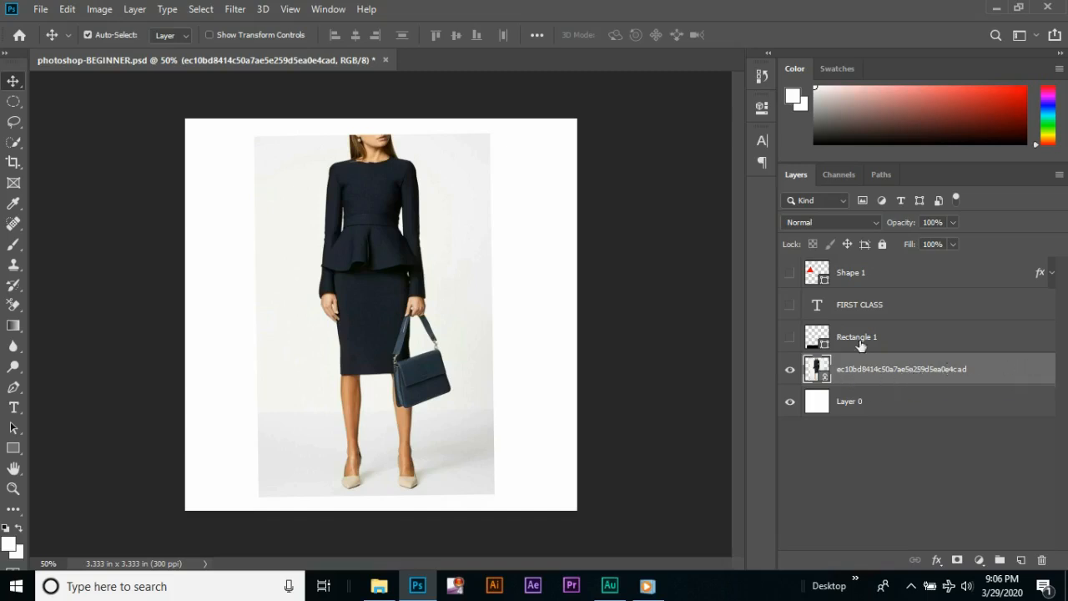
click(98, 10)
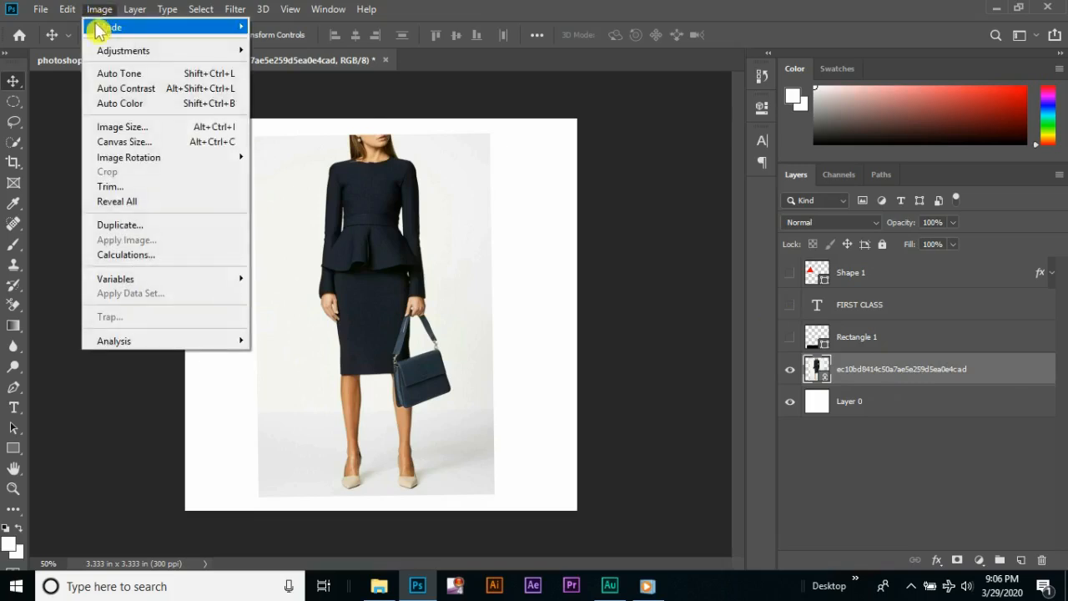
mouse_move(105, 50)
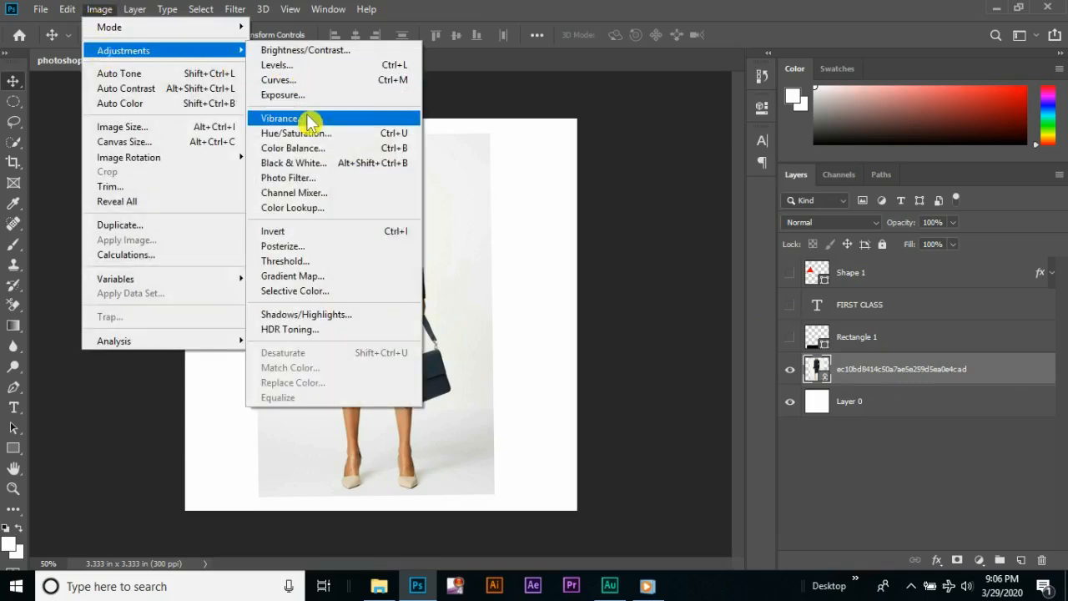
click(342, 164)
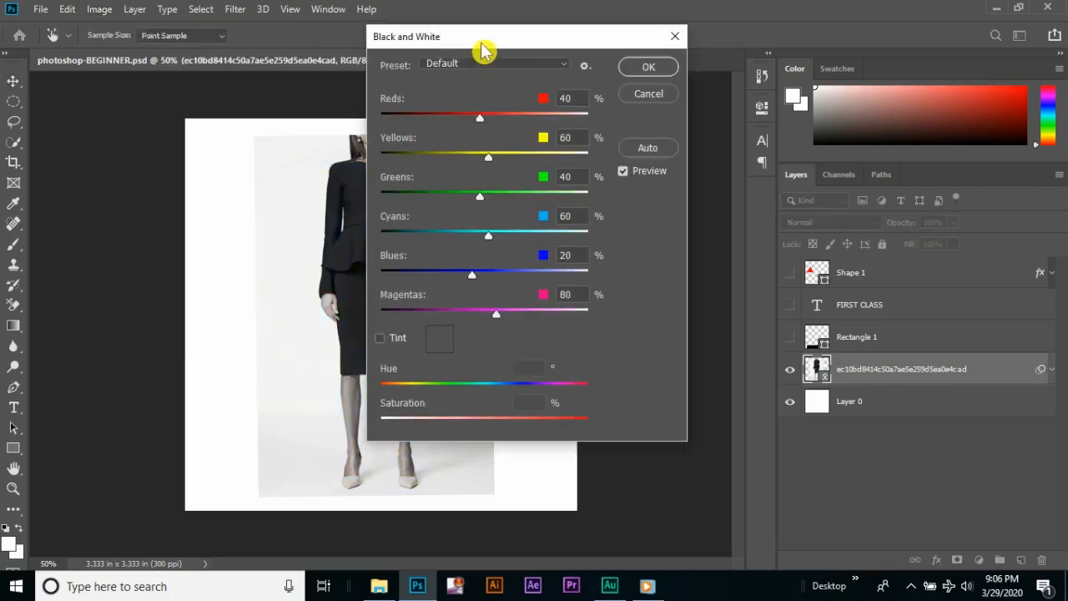
drag(484, 46, 656, 50)
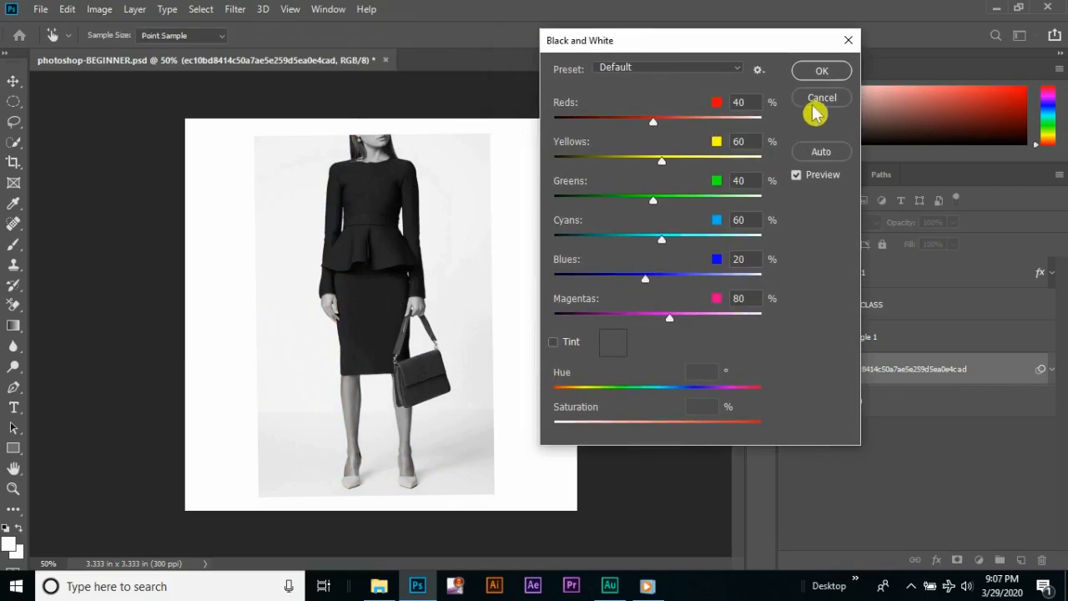
click(820, 73)
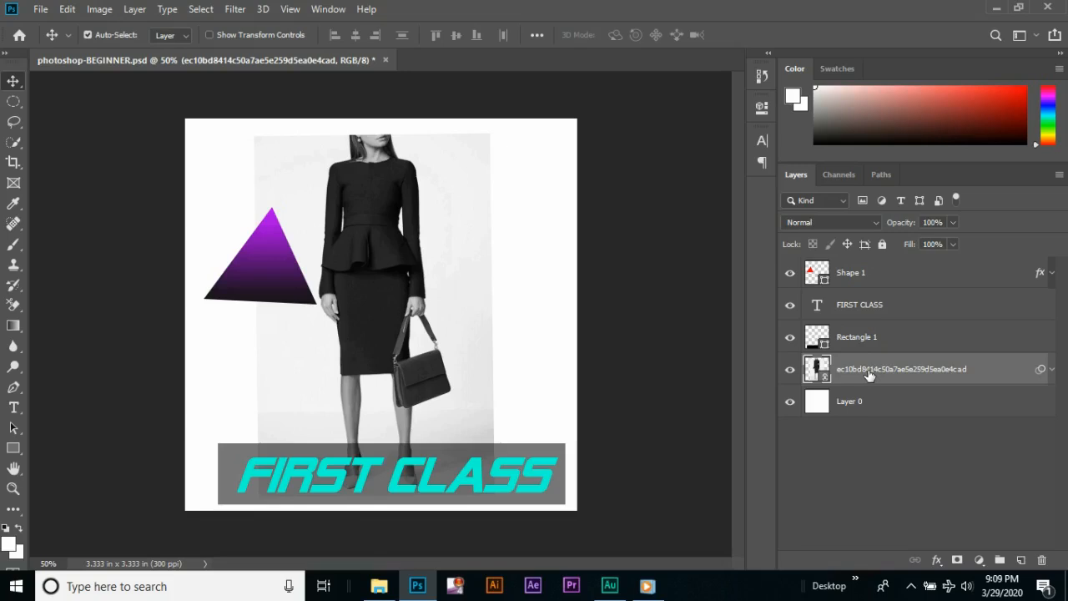
Switch the Shape 1 layer's visibility off and on to identify it, and rename the layer as triangle
click(856, 280)
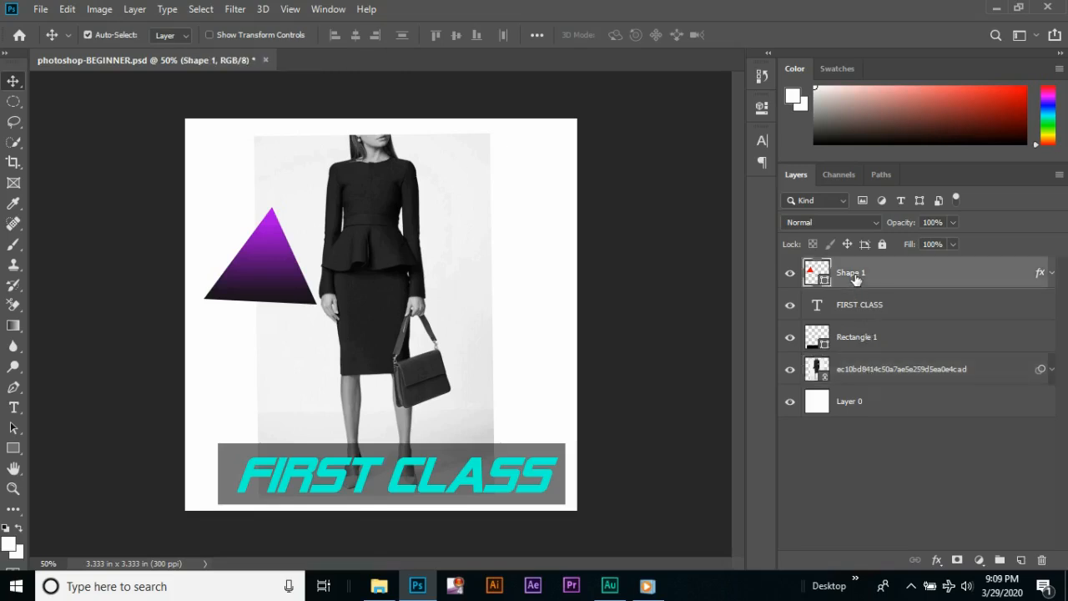
click(791, 277)
click(791, 276)
double_click(853, 273)
text(triangle)
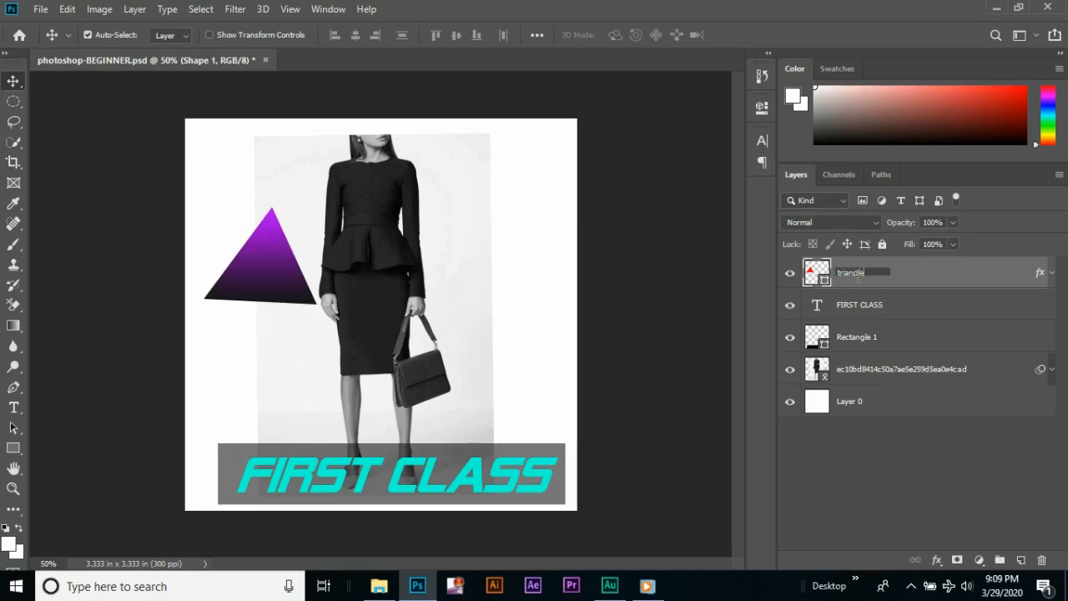
key(Return)
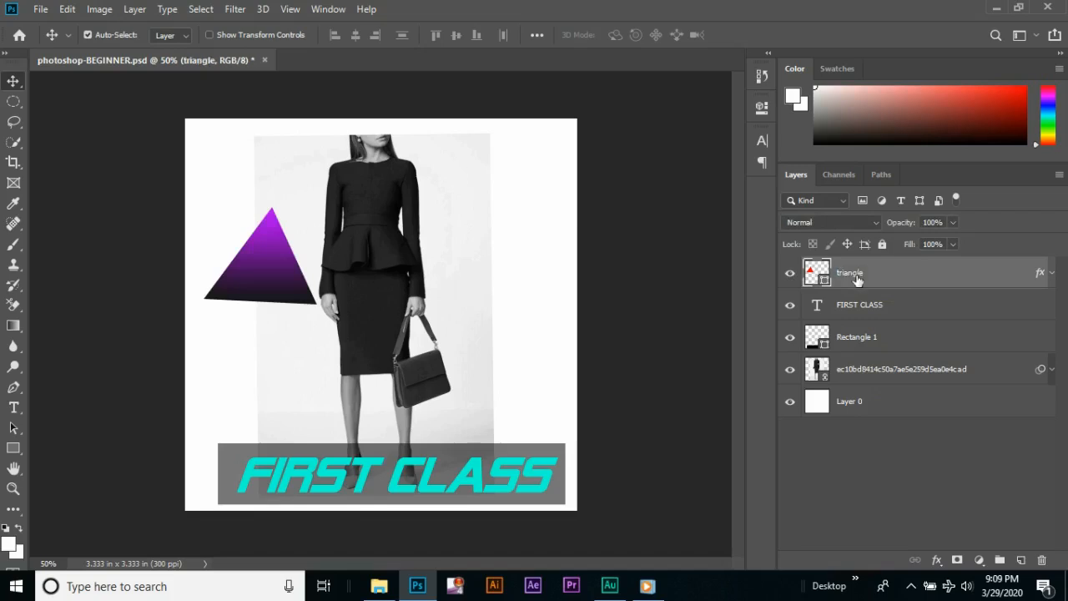